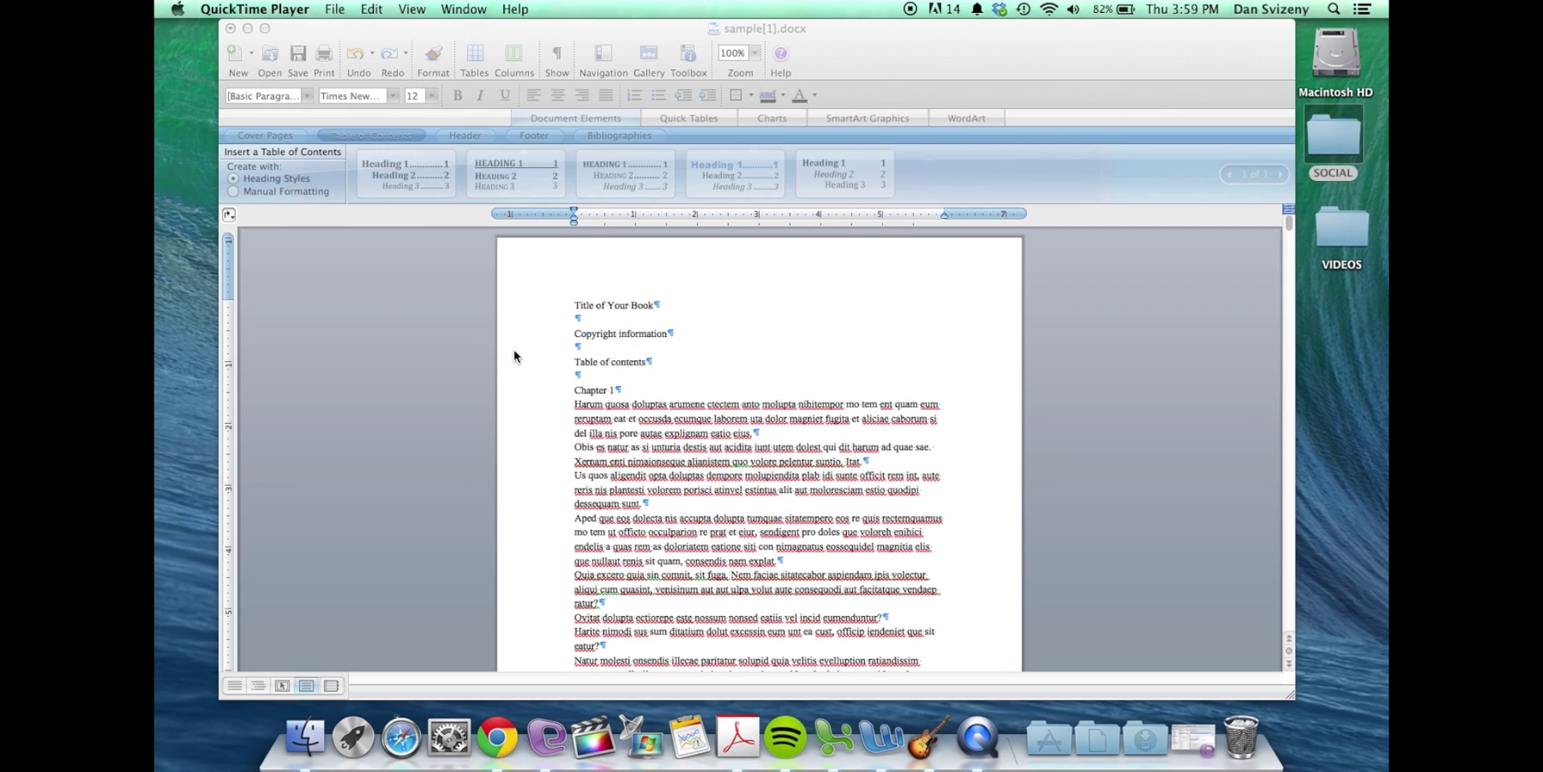
# Step: Open the custom paper sizes from the document's page setup and delete the existing us trade size
pyautogui.doubleClick(528, 214)
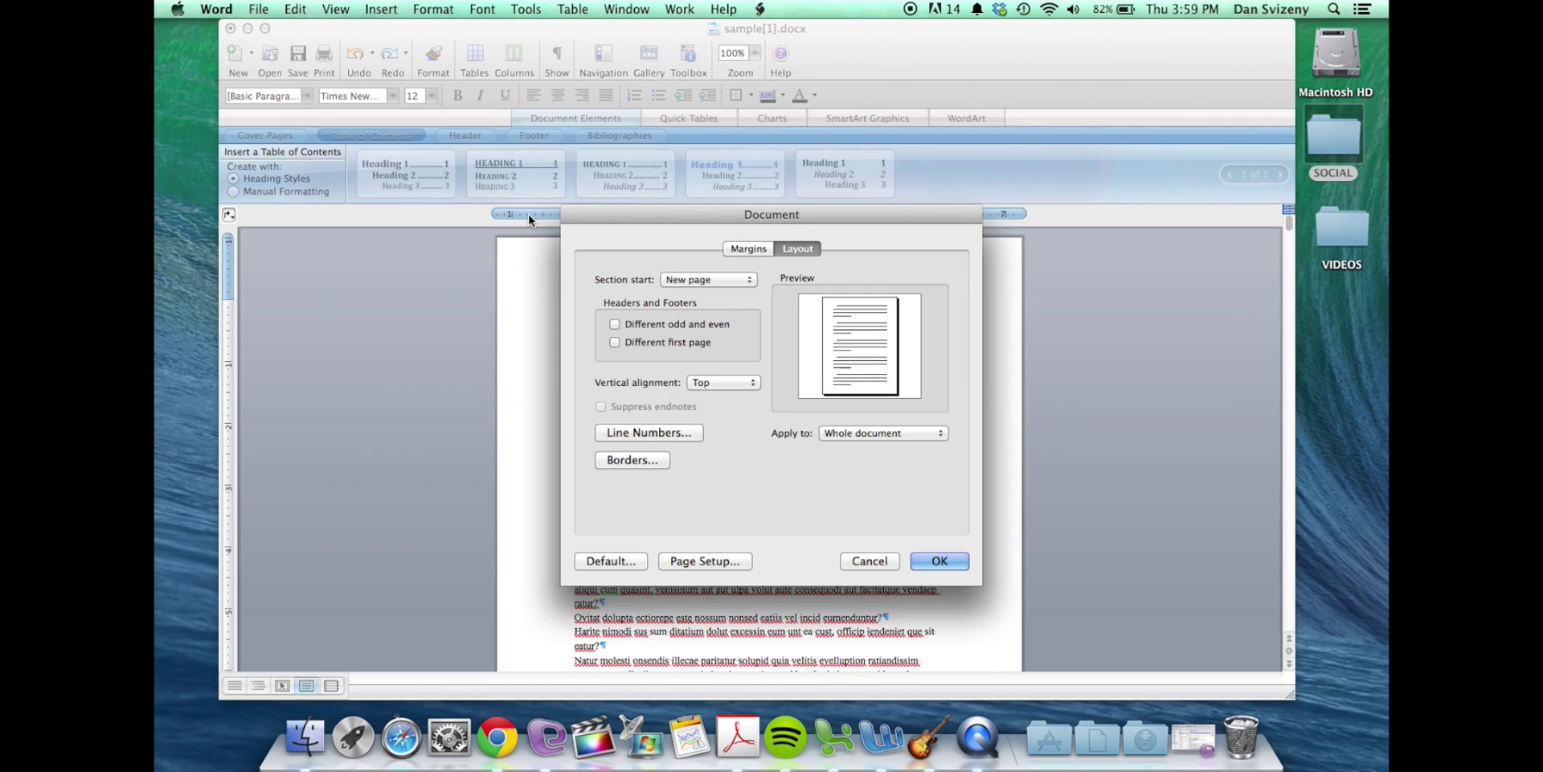
pyautogui.click(757, 248)
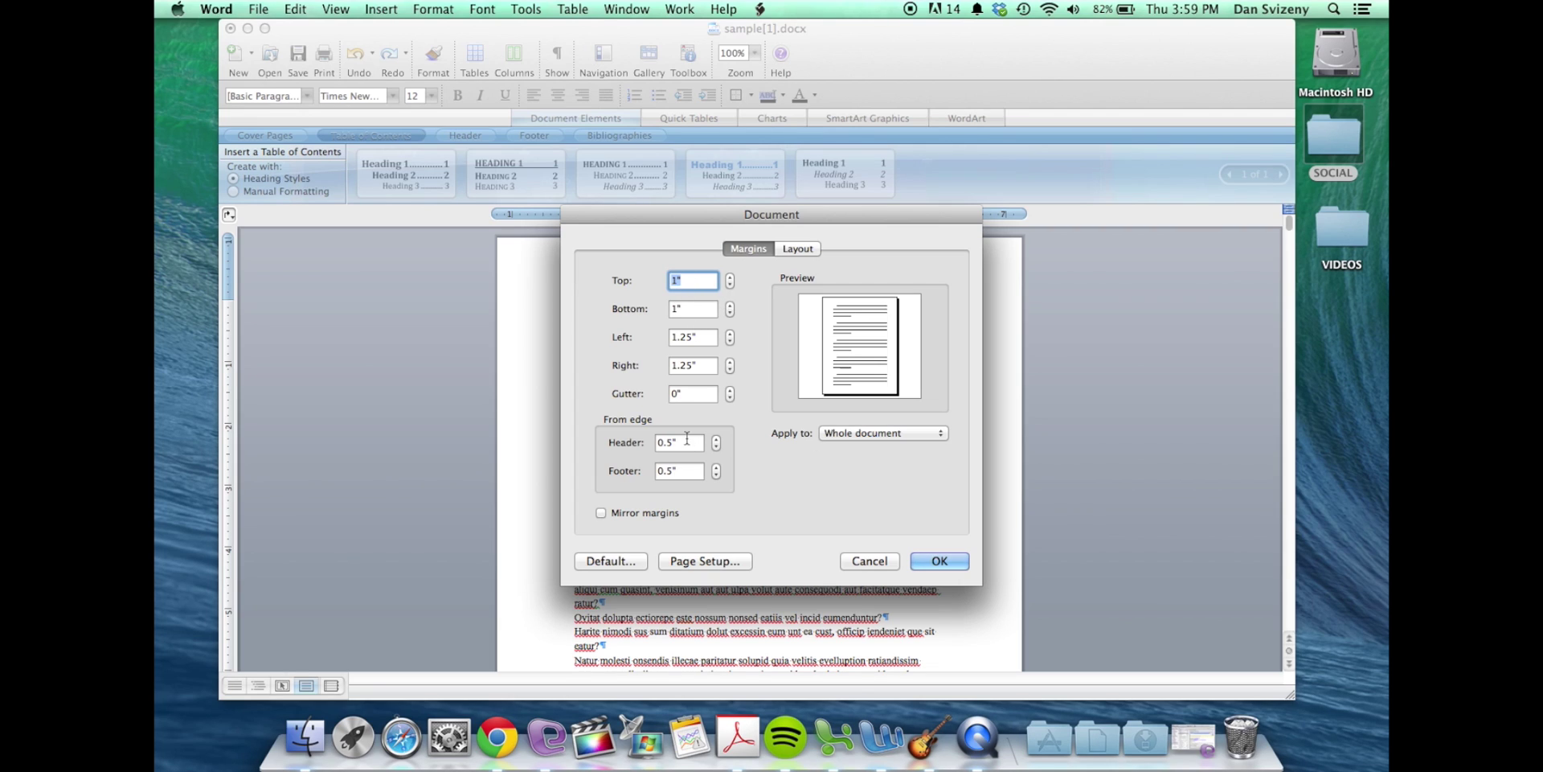
pyautogui.click(705, 561)
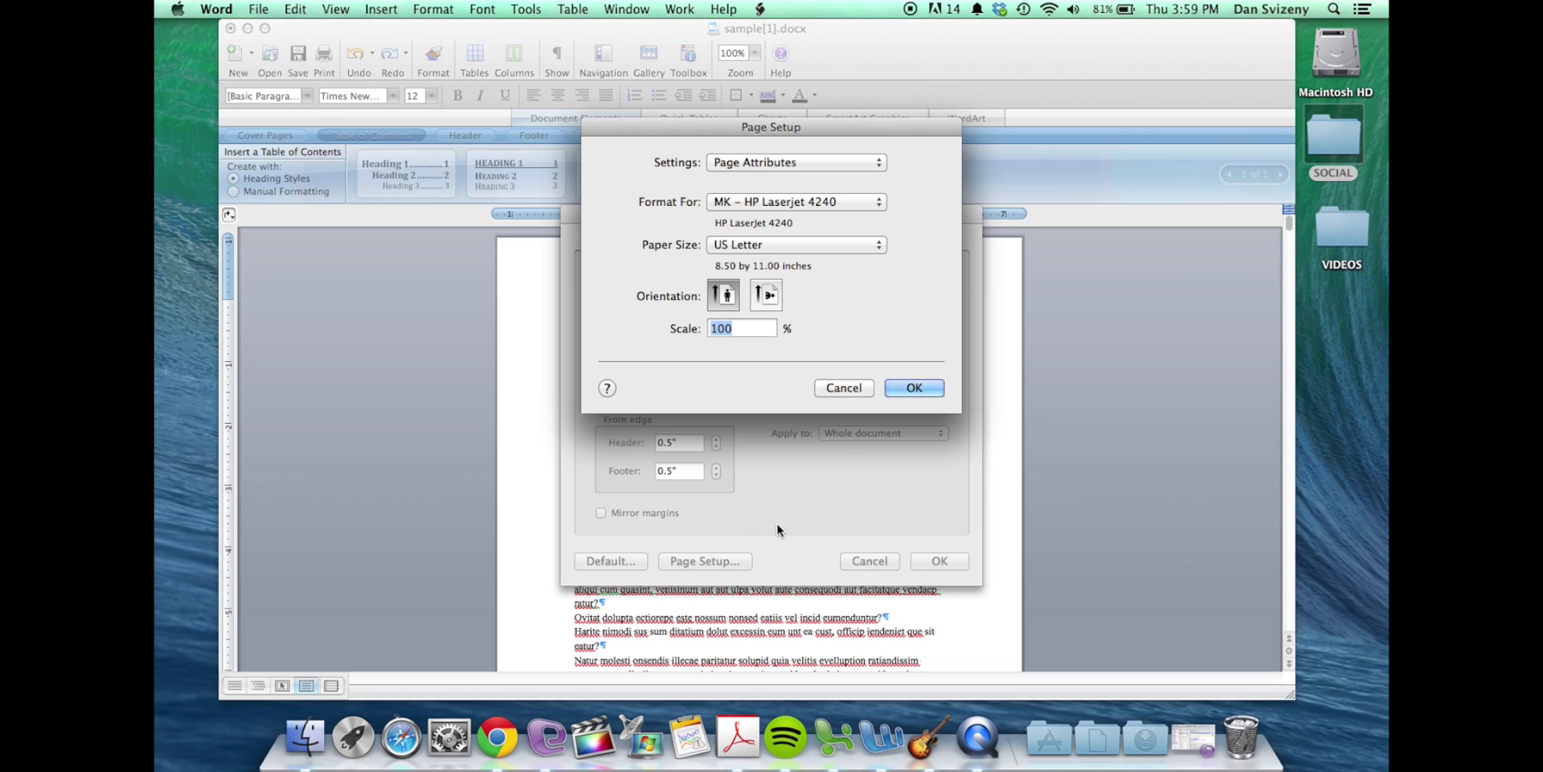
pyautogui.click(831, 244)
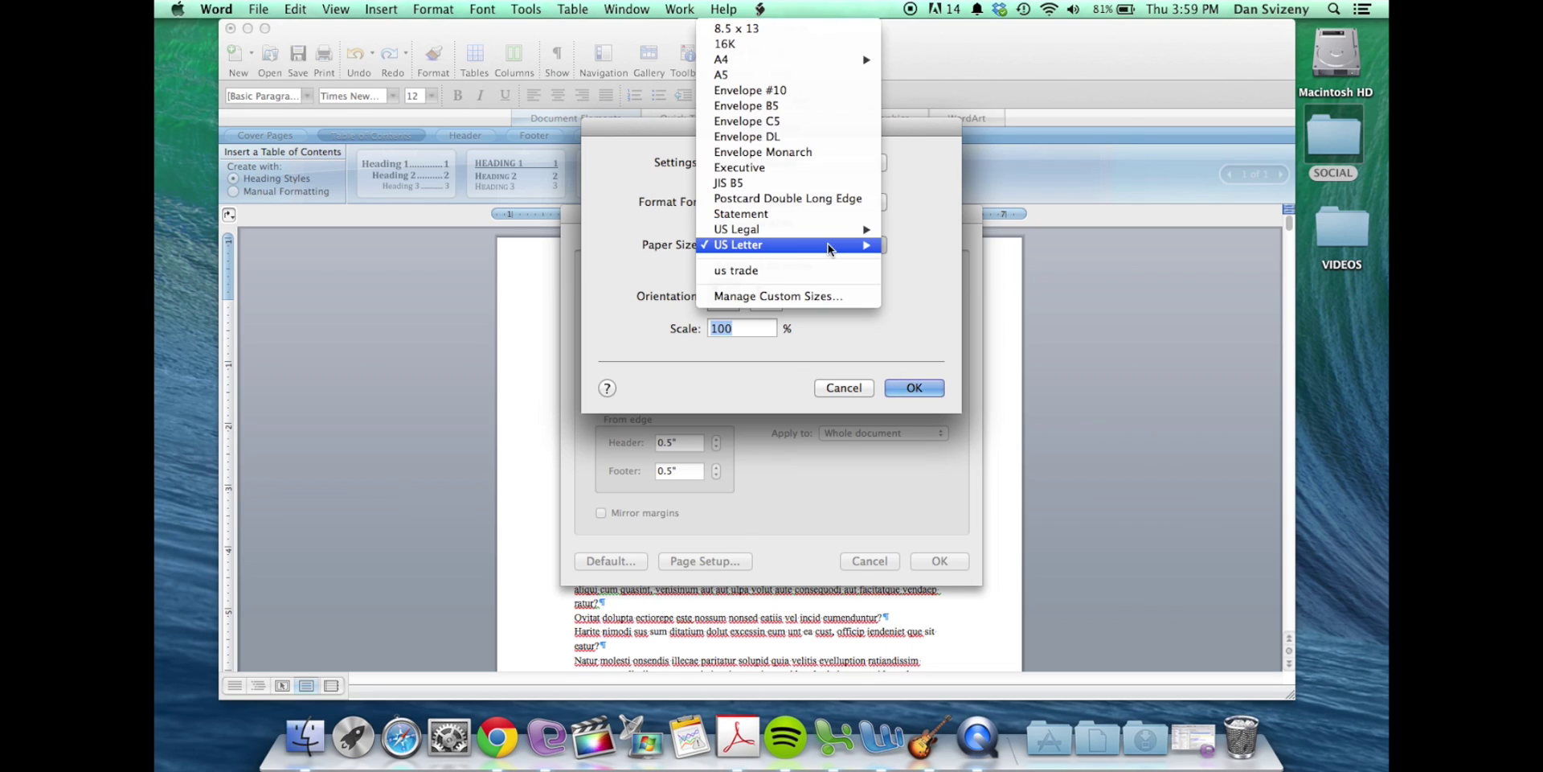
pyautogui.click(804, 297)
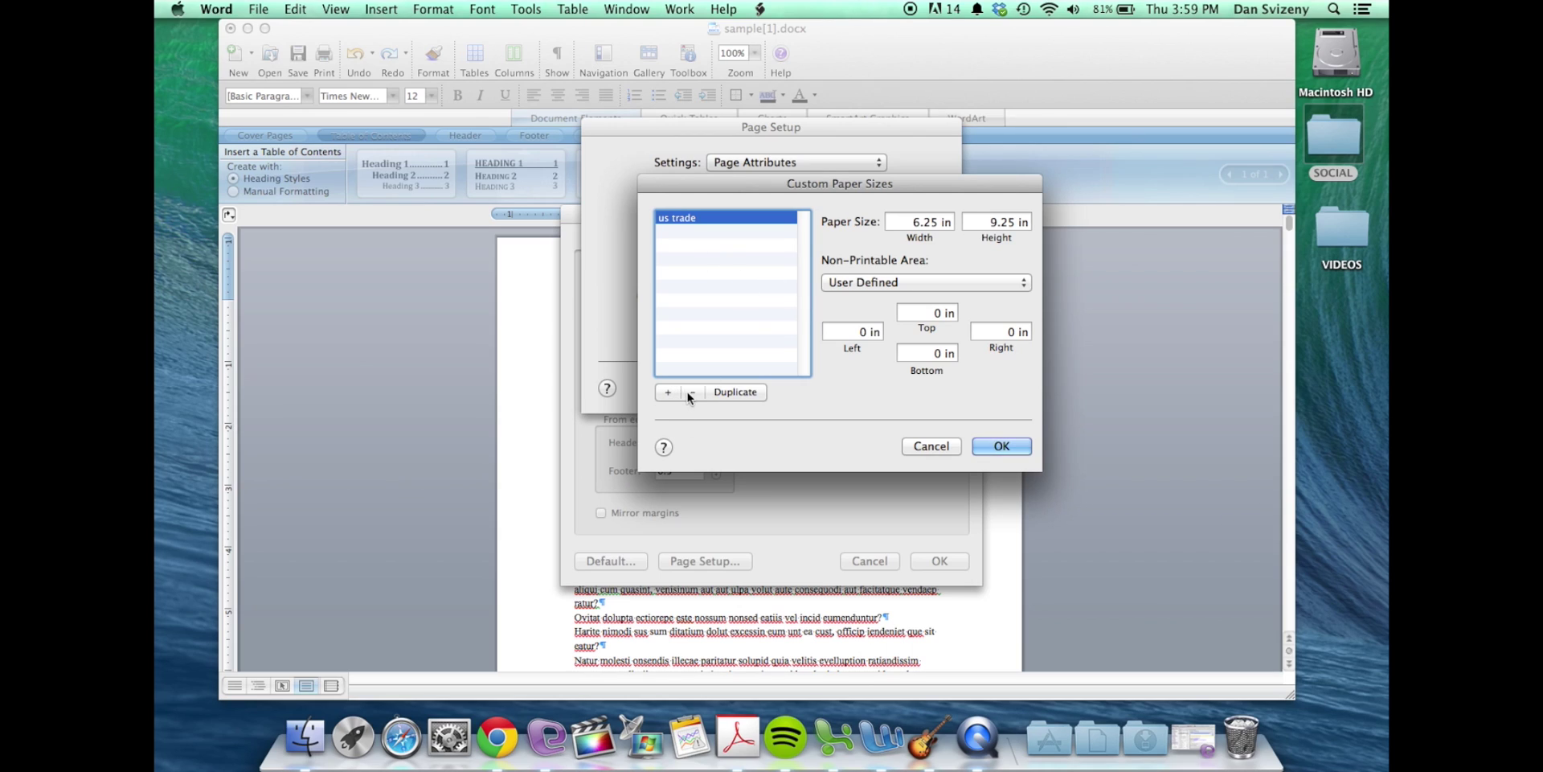
pyautogui.click(691, 393)
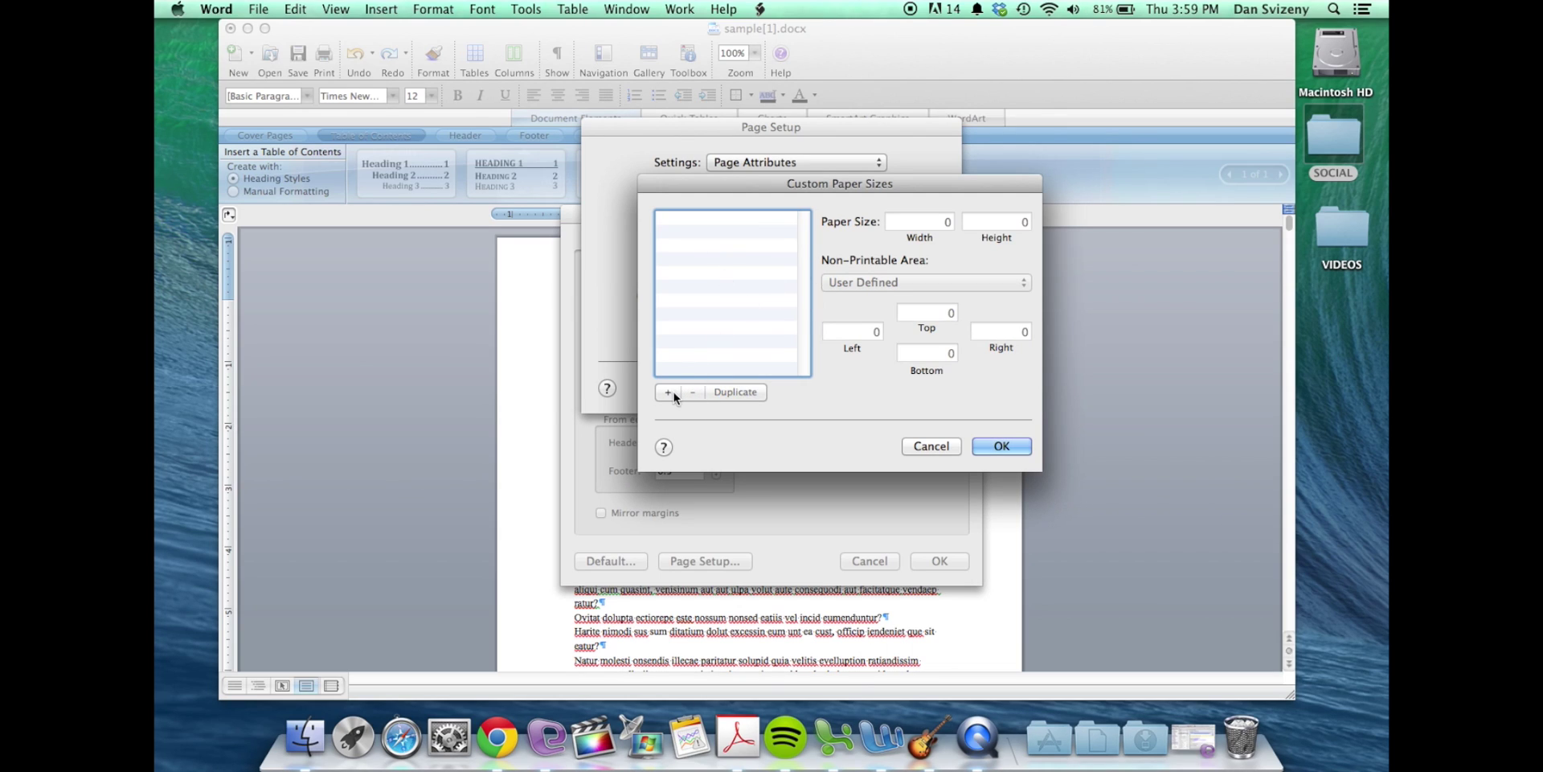
# Step: Create a custom paper size named US Trade with a width of 6.25 in and a height of 9.25 in
pyautogui.click(668, 392)
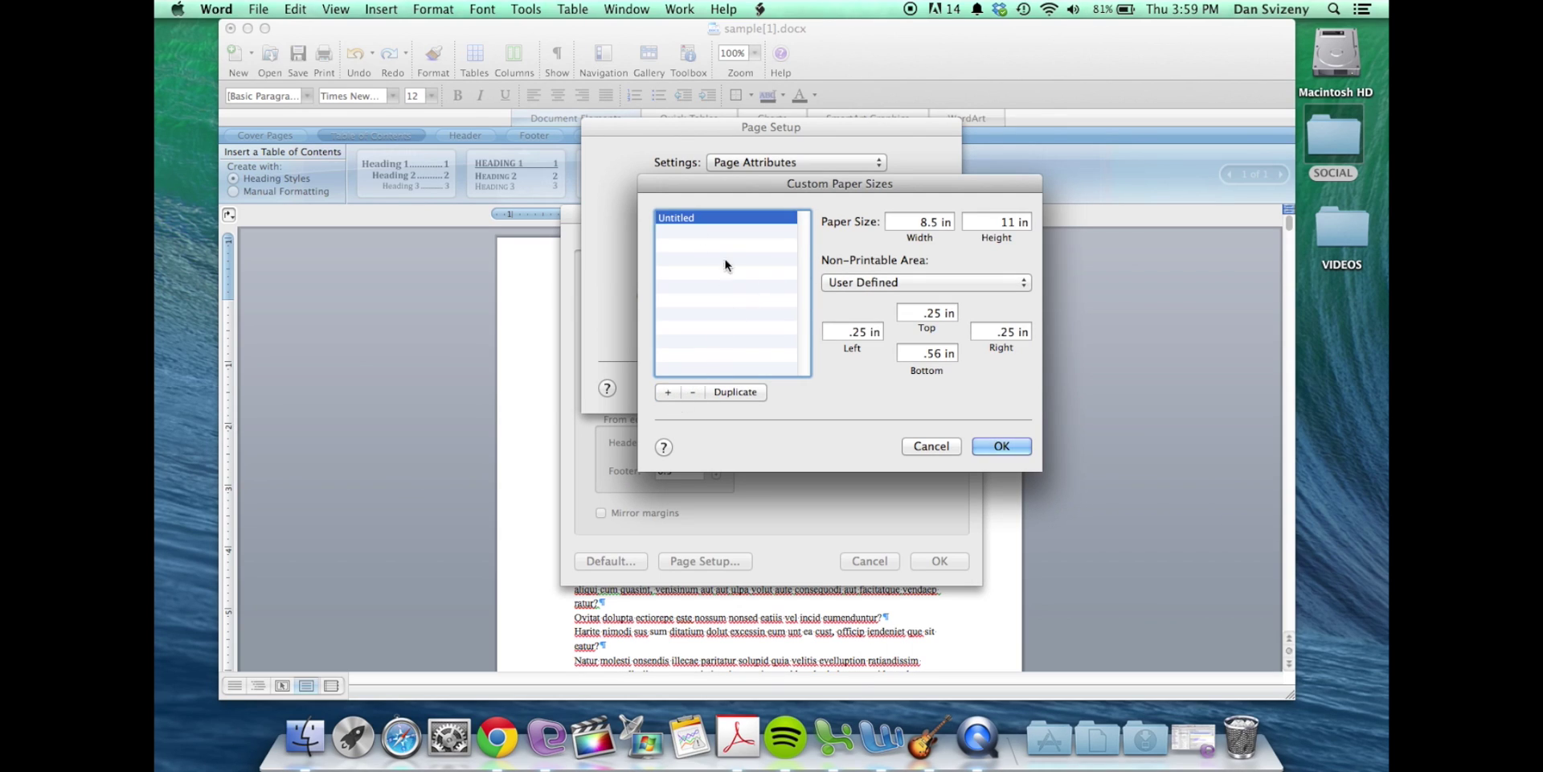
pyautogui.doubleClick(680, 216)
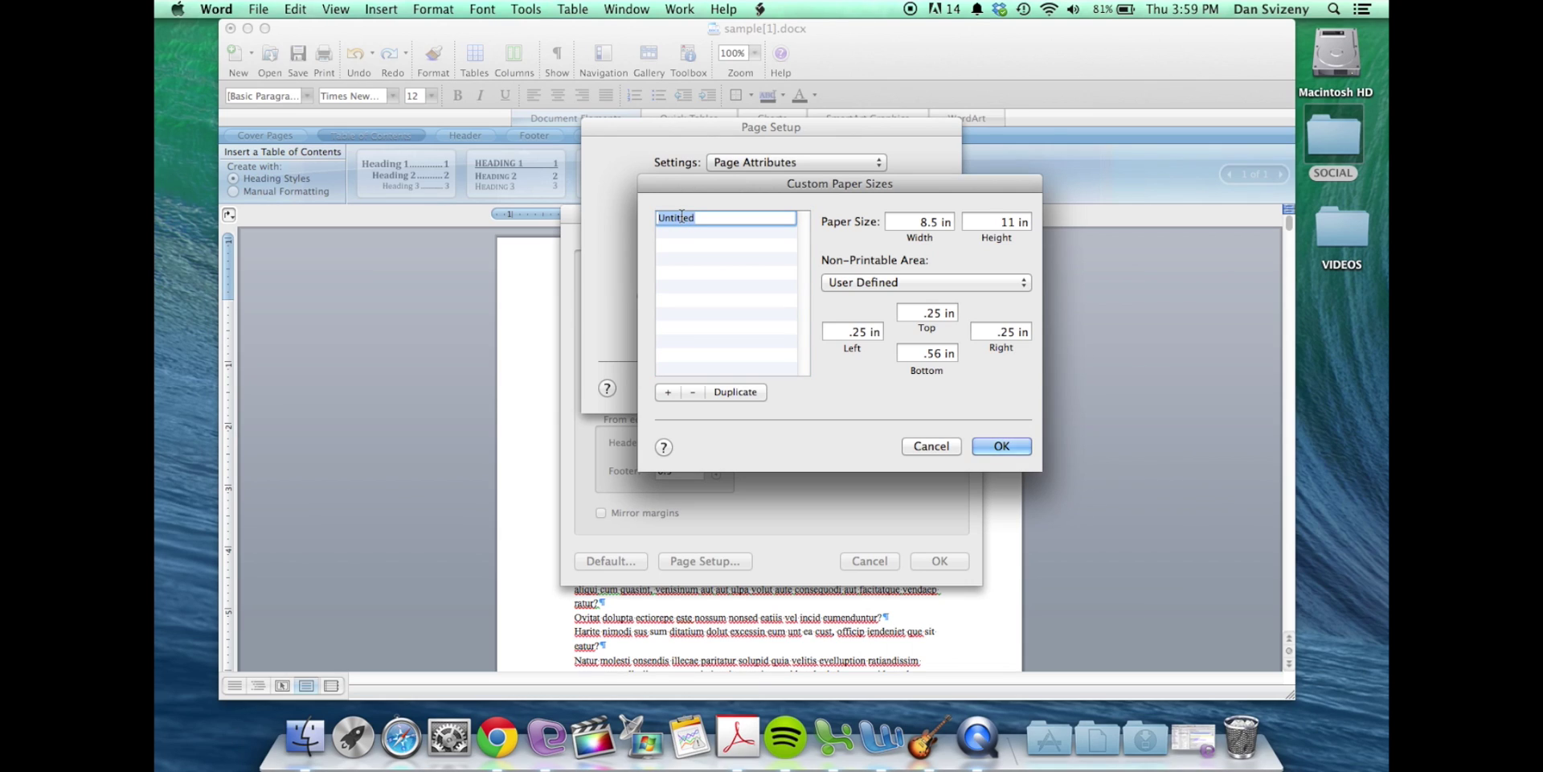
pyautogui.write('US Trade')
pyautogui.press('Tab')
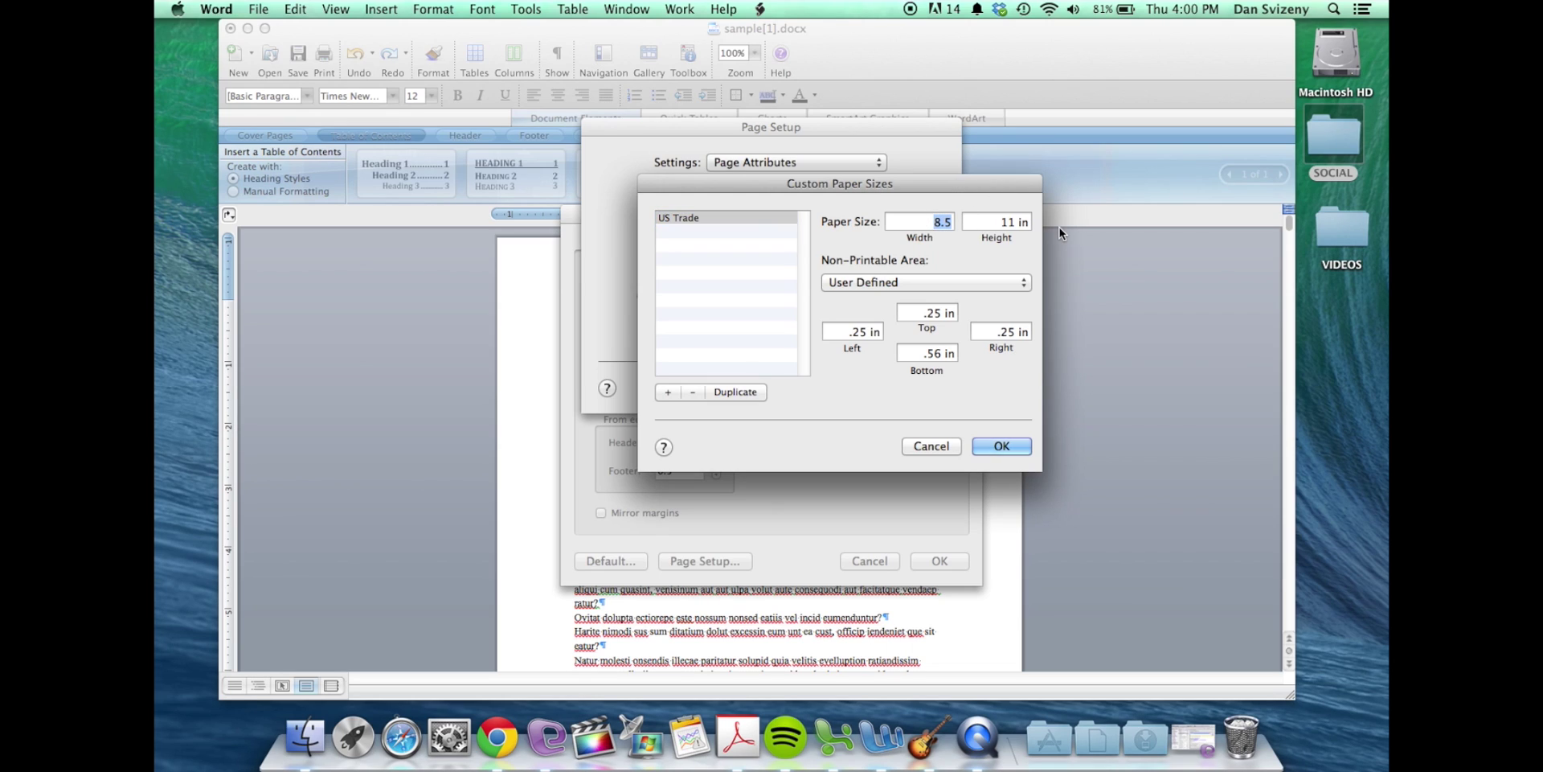
pyautogui.write('6.25')
pyautogui.press('Tab')
pyautogui.write('9.25')
# Step: Set the top, bottom and left non-printable margins of US Trade to 0 in and apply that paper size to the document
pyautogui.click(921, 314)
pyautogui.moveTo(921, 315); pyautogui.dragTo(956, 312)
pyautogui.write('0')
pyautogui.click(925, 354)
pyautogui.moveTo(925, 354); pyautogui.dragTo(957, 354)
pyautogui.write('0')
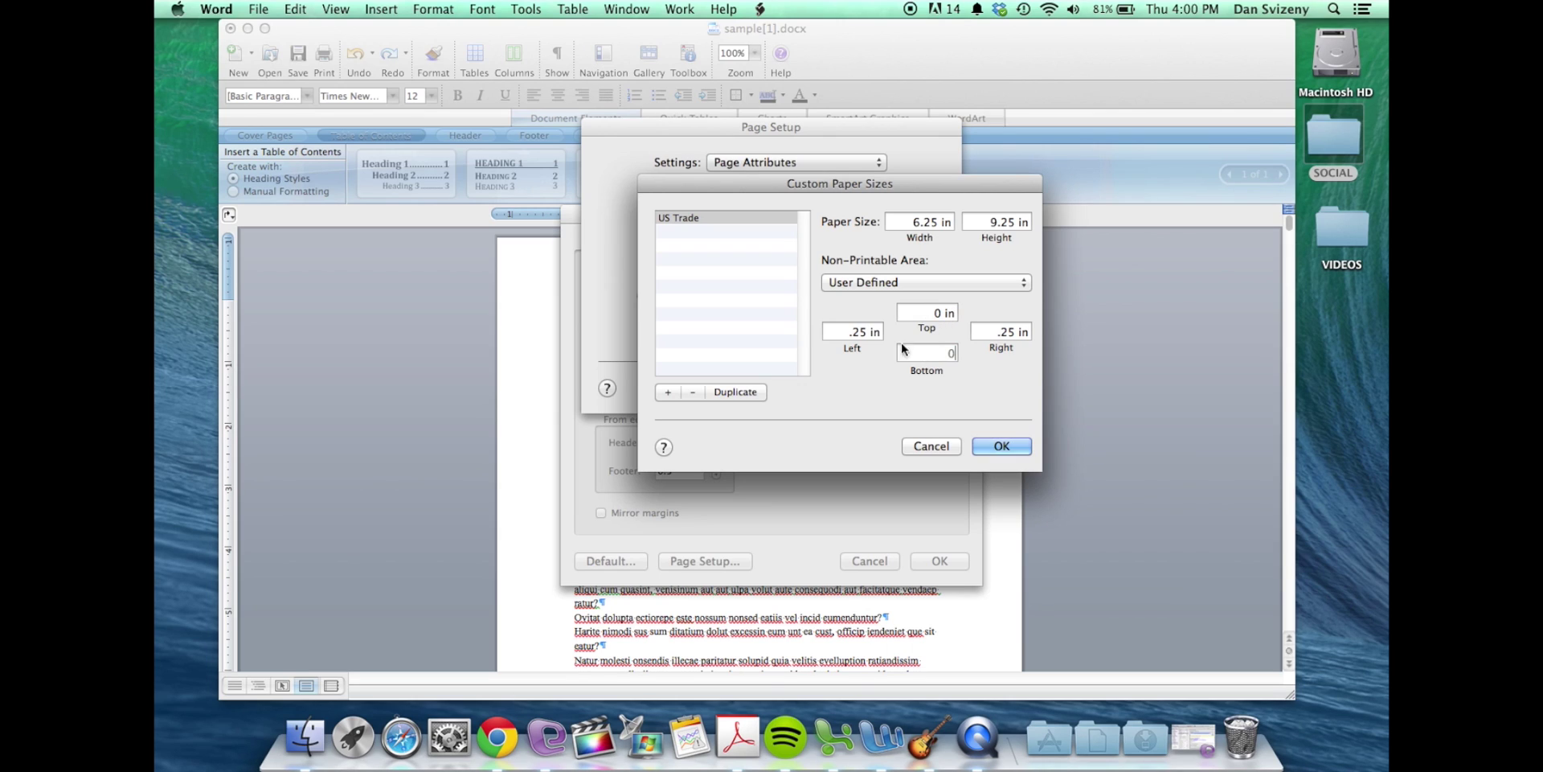
pyautogui.doubleClick(868, 334)
pyautogui.write('0')
pyautogui.click(988, 332)
pyautogui.doubleClick(989, 332)
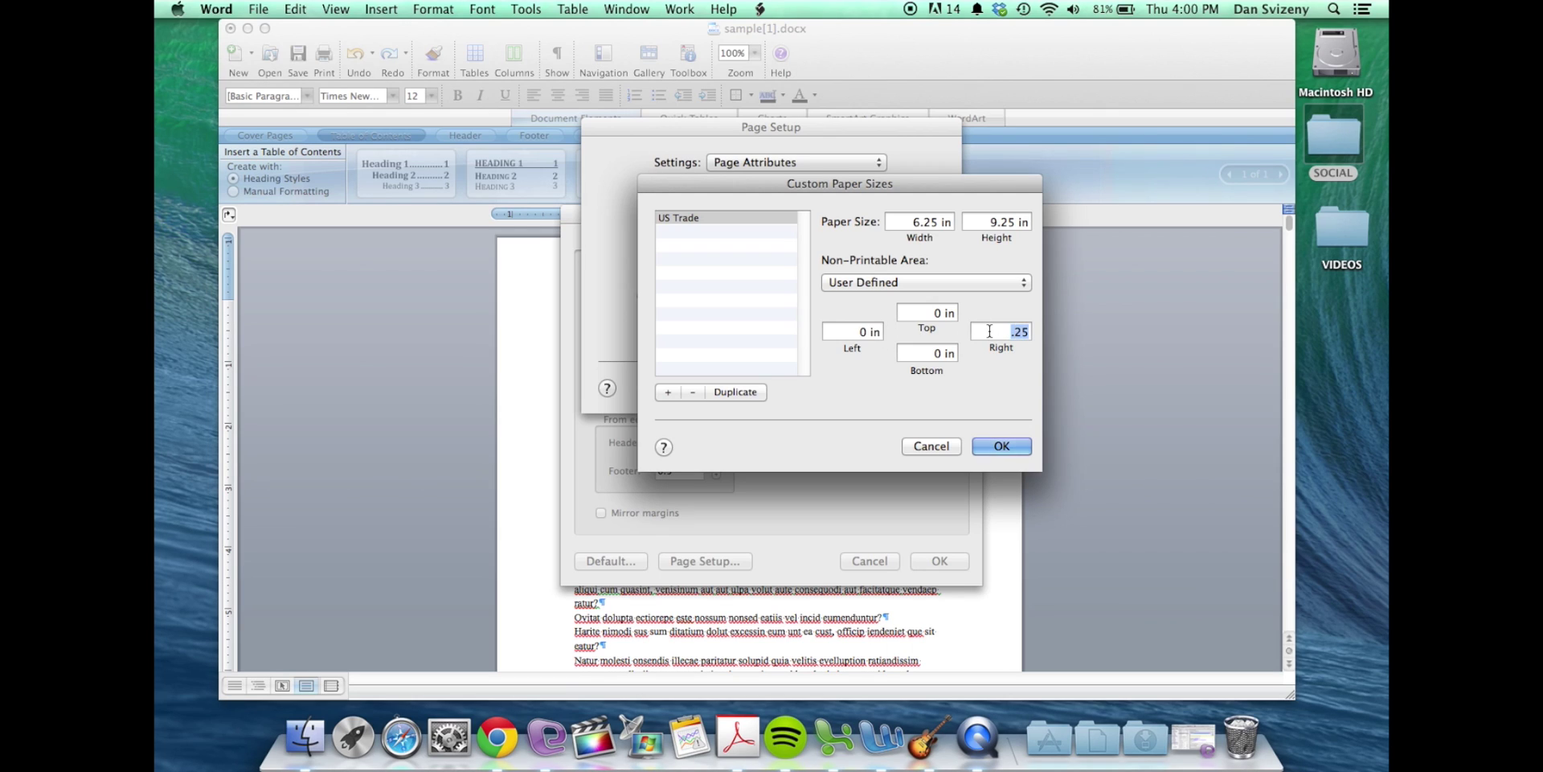
pyautogui.click(1000, 447)
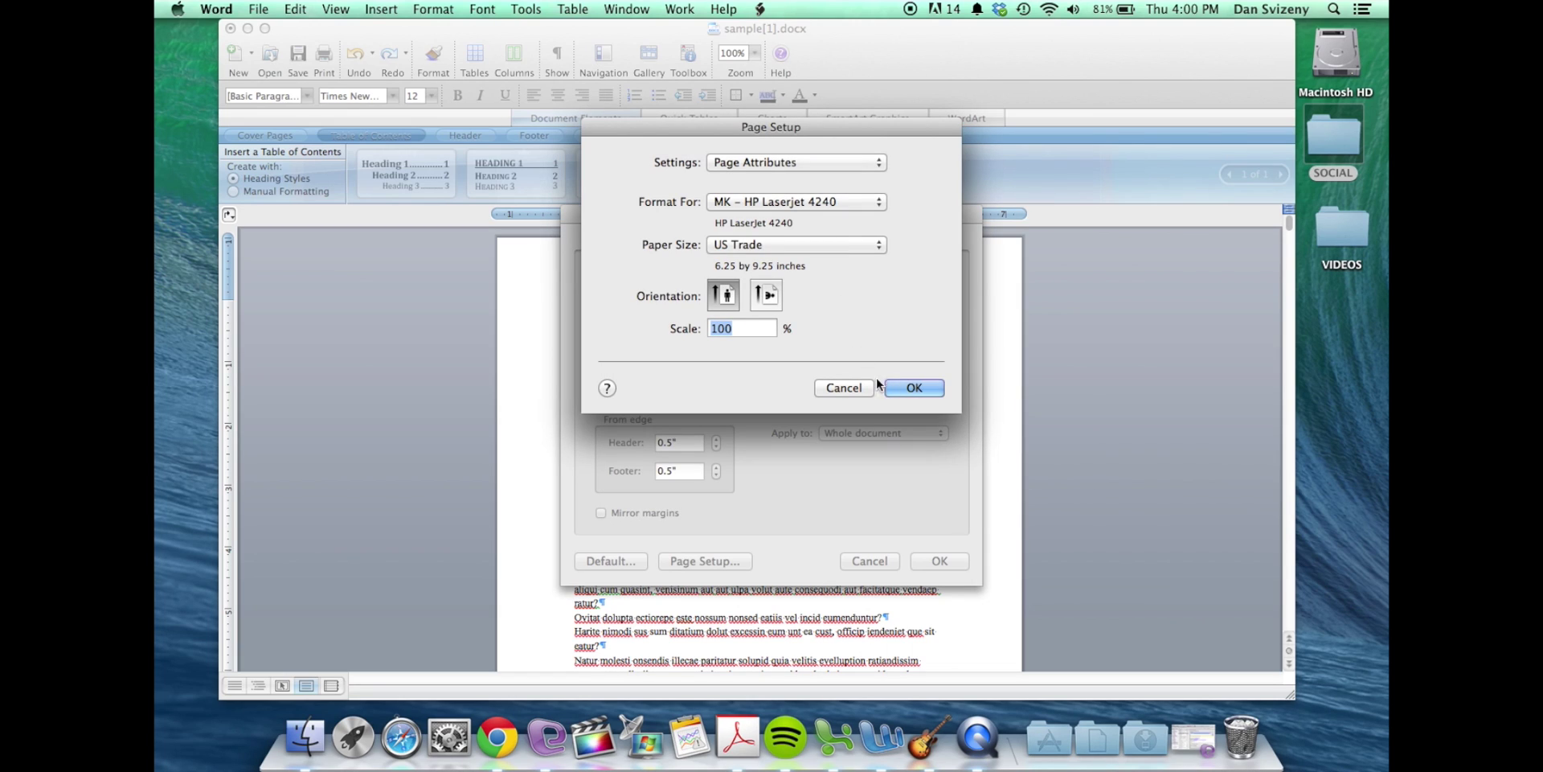
pyautogui.click(899, 388)
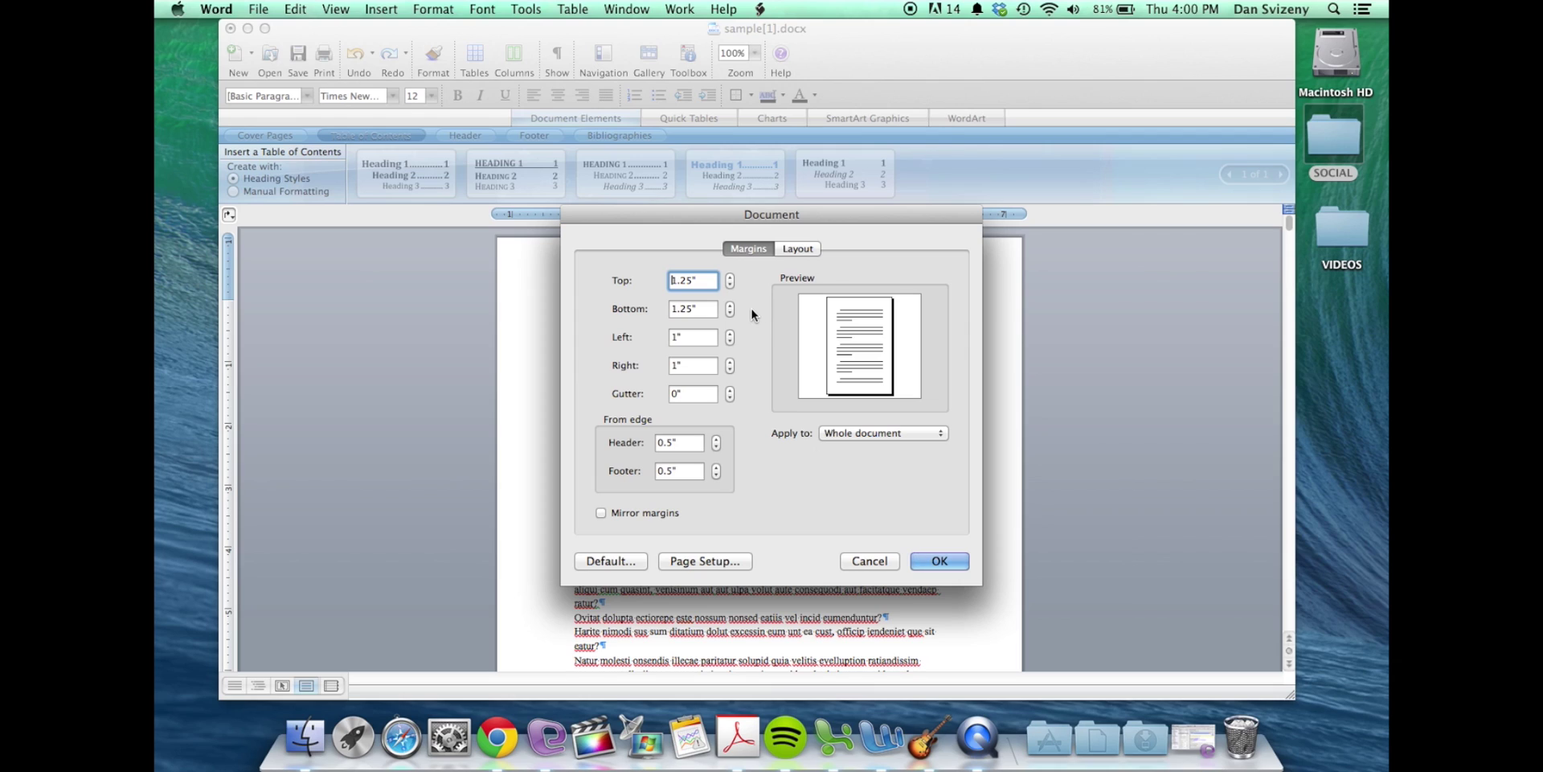
# Step: Set the document's top and bottom margins to .44 inches
pyautogui.doubleClick(705, 282)
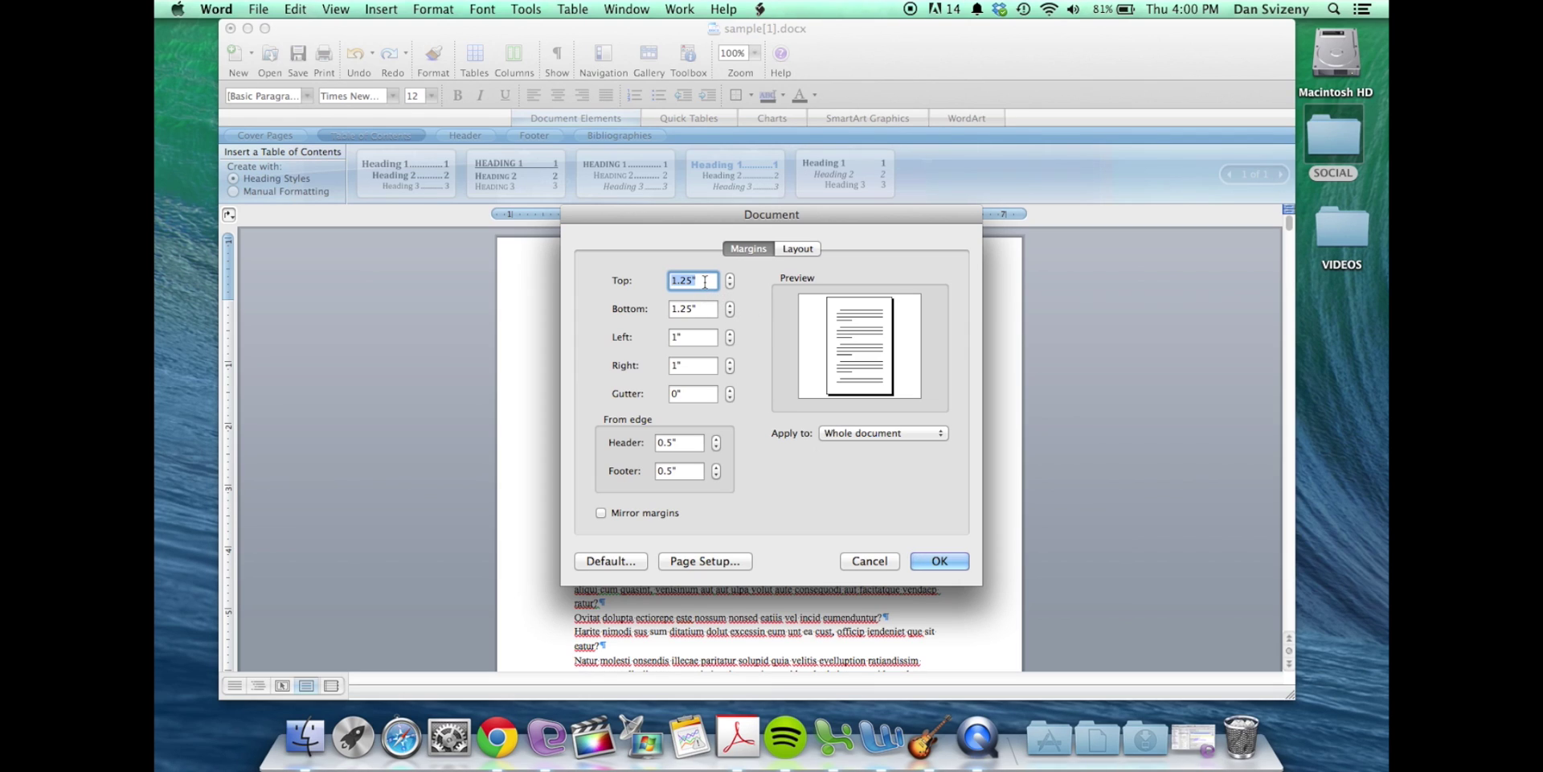
pyautogui.write('.44')
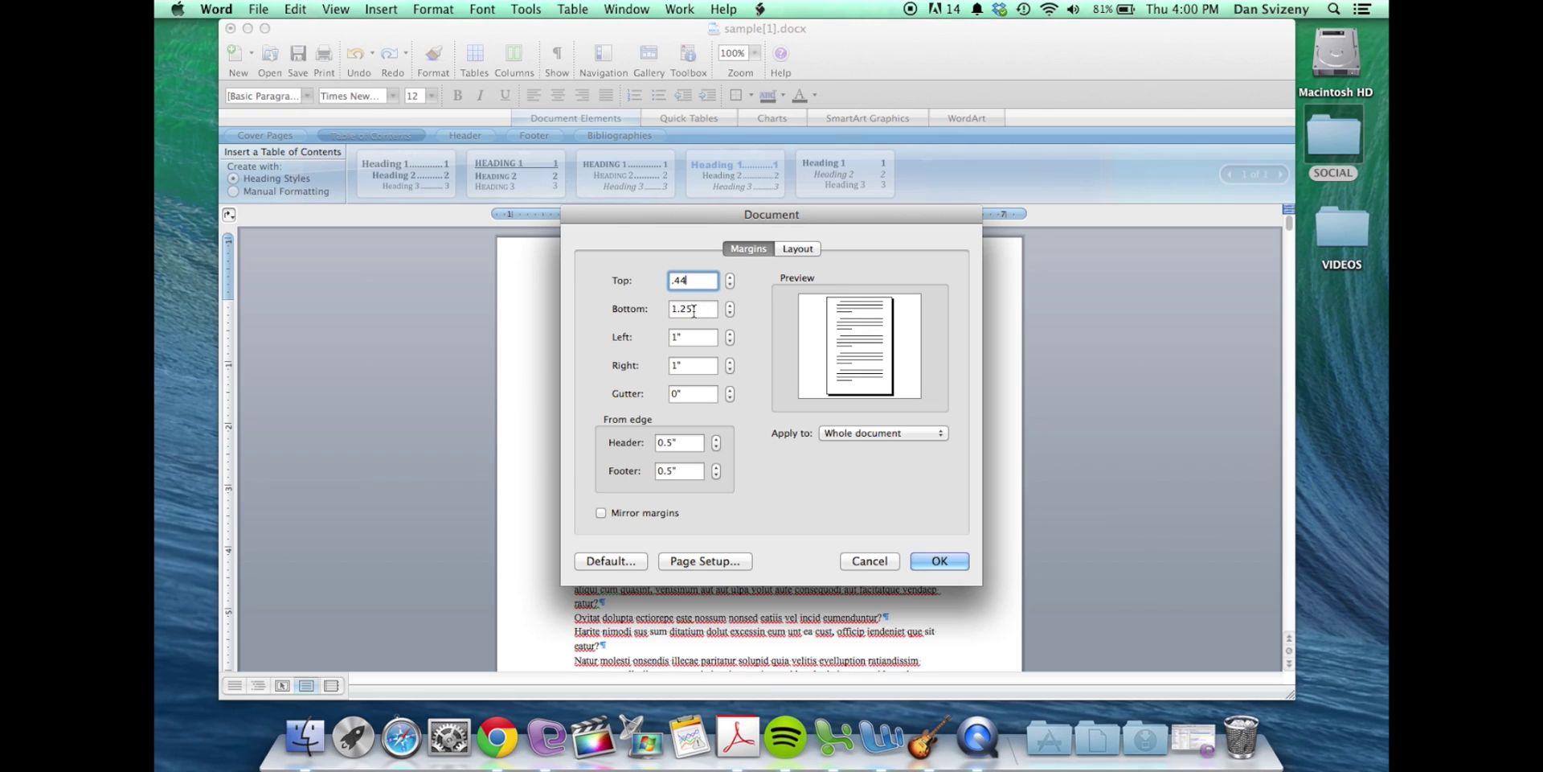
pyautogui.click(702, 310)
pyautogui.doubleClick(703, 310)
pyautogui.write('.44')
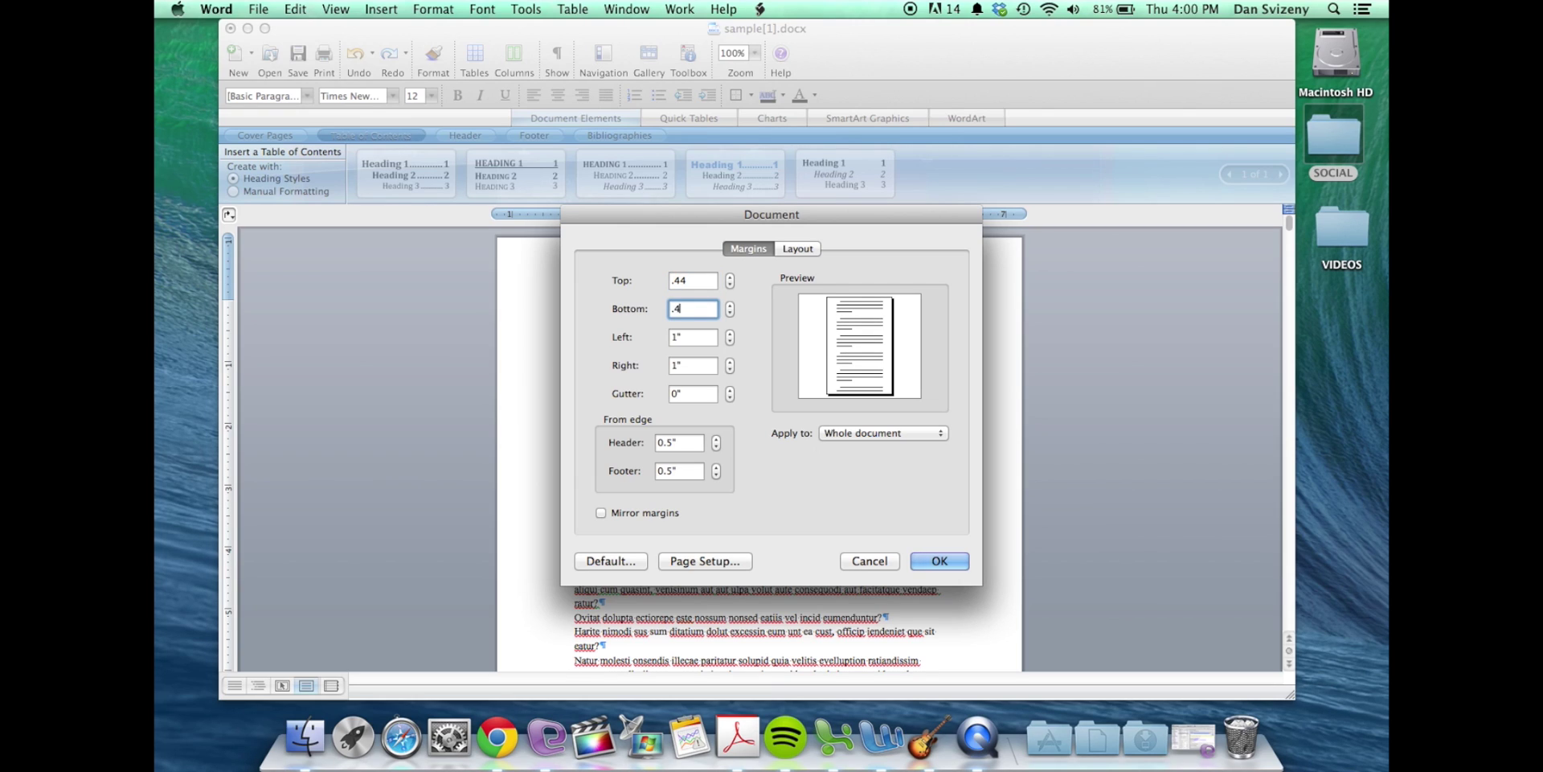
# Step: Turn on mirror margins and set the gutter to 0.2 inches
pyautogui.click(695, 344)
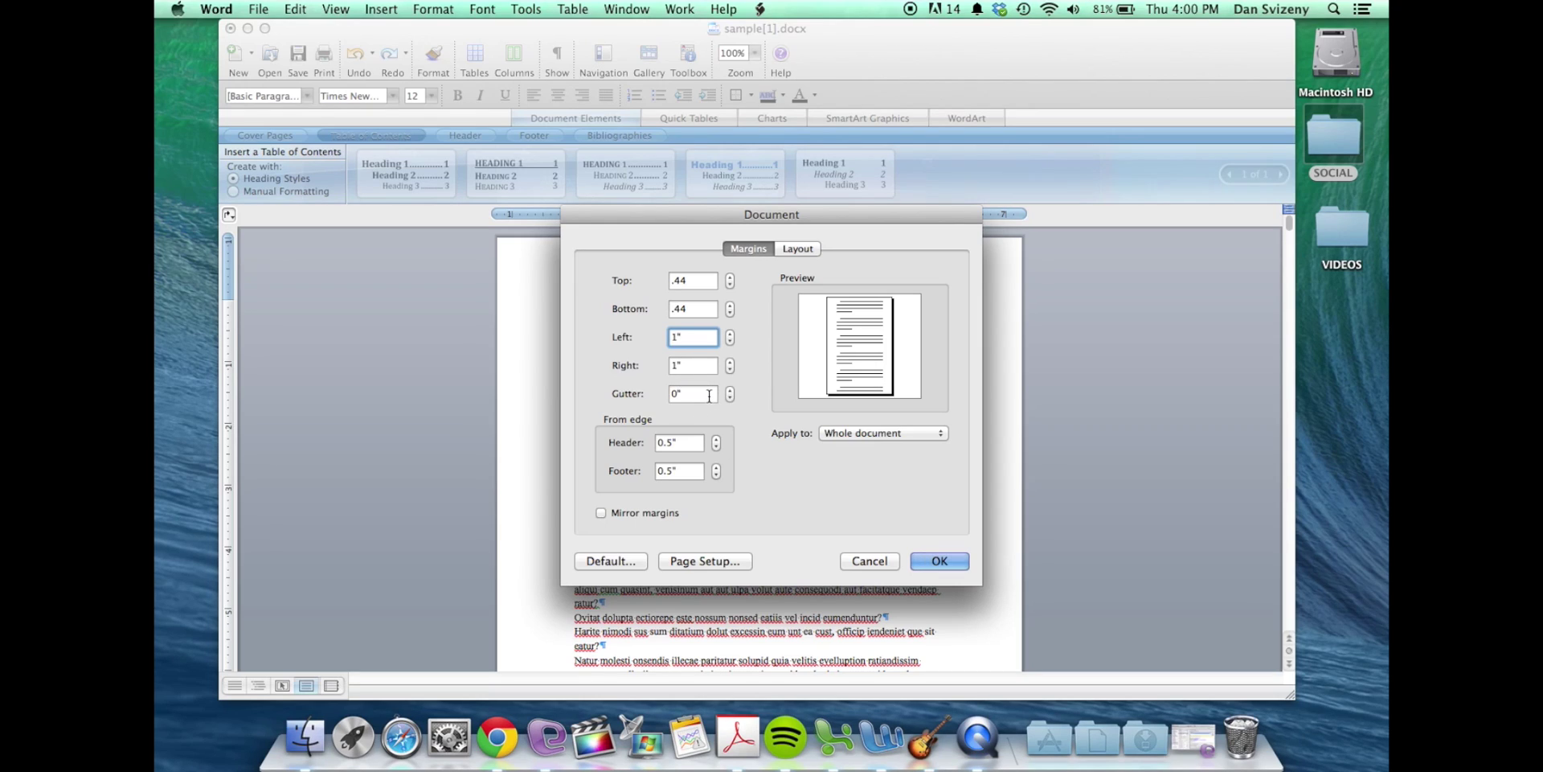
pyautogui.click(602, 512)
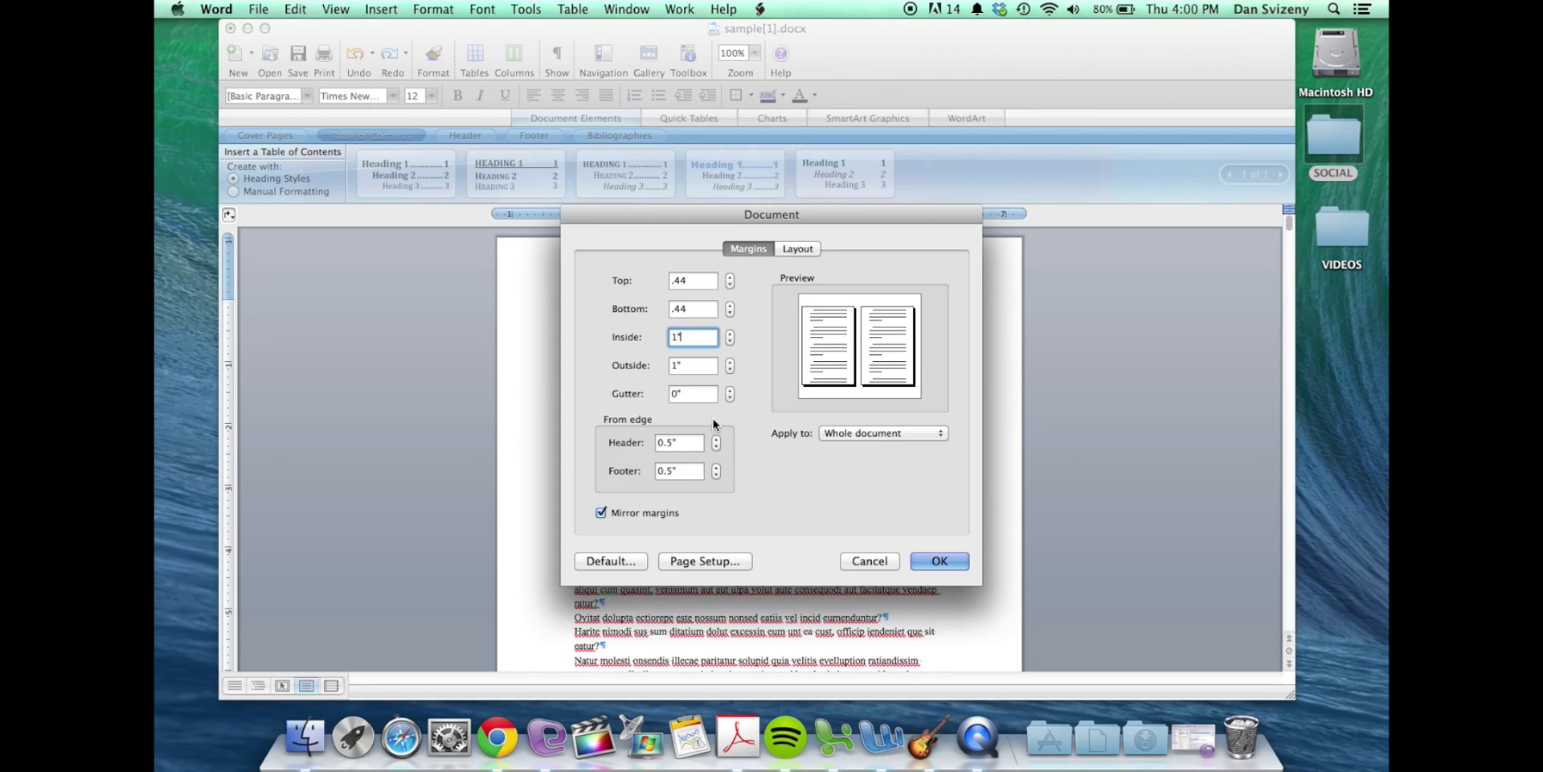
pyautogui.click(730, 390)
pyautogui.click(730, 390)
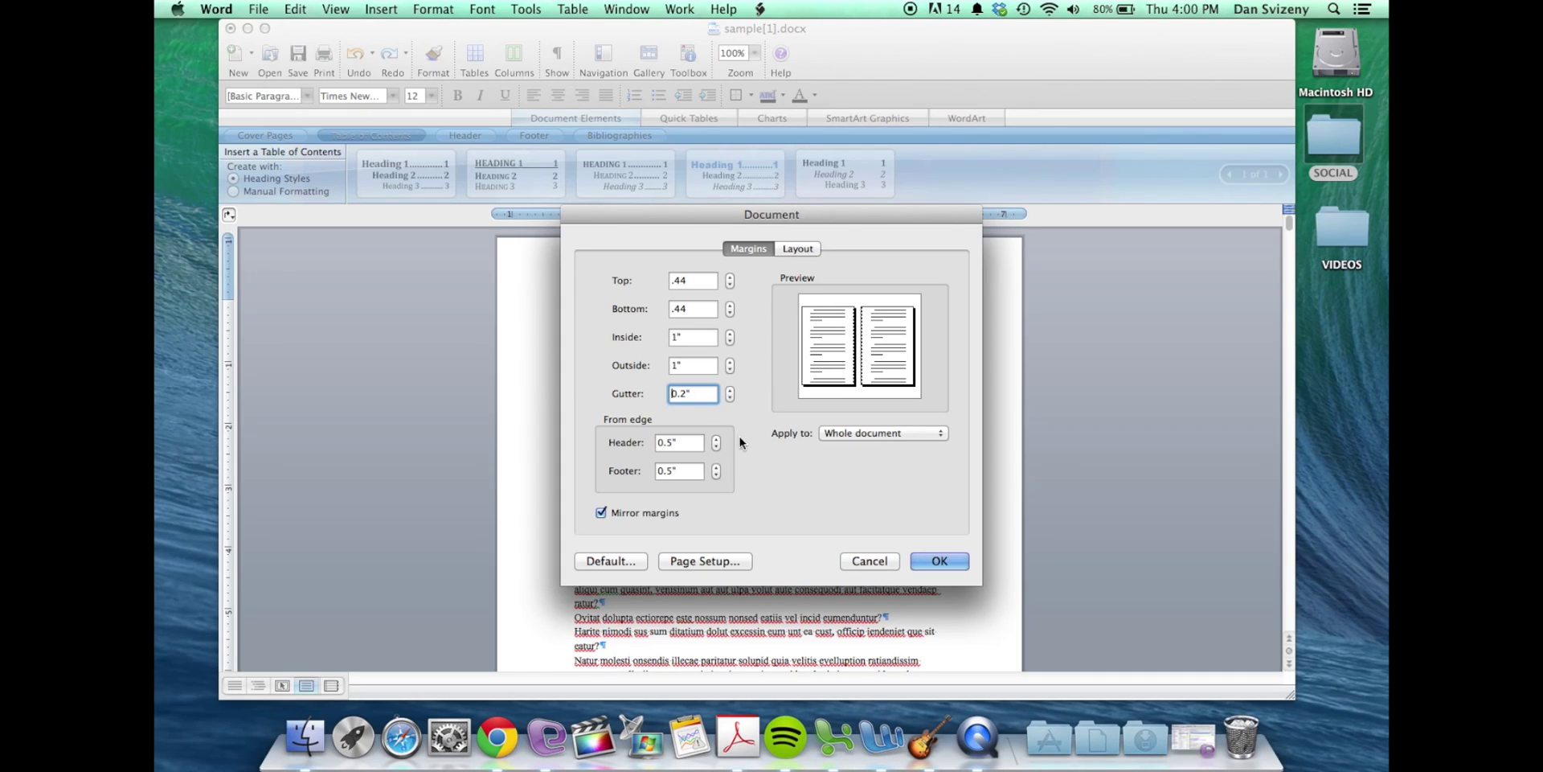
# Step: Set both the header and footer distances from the edge to .44 inches
pyautogui.click(689, 443)
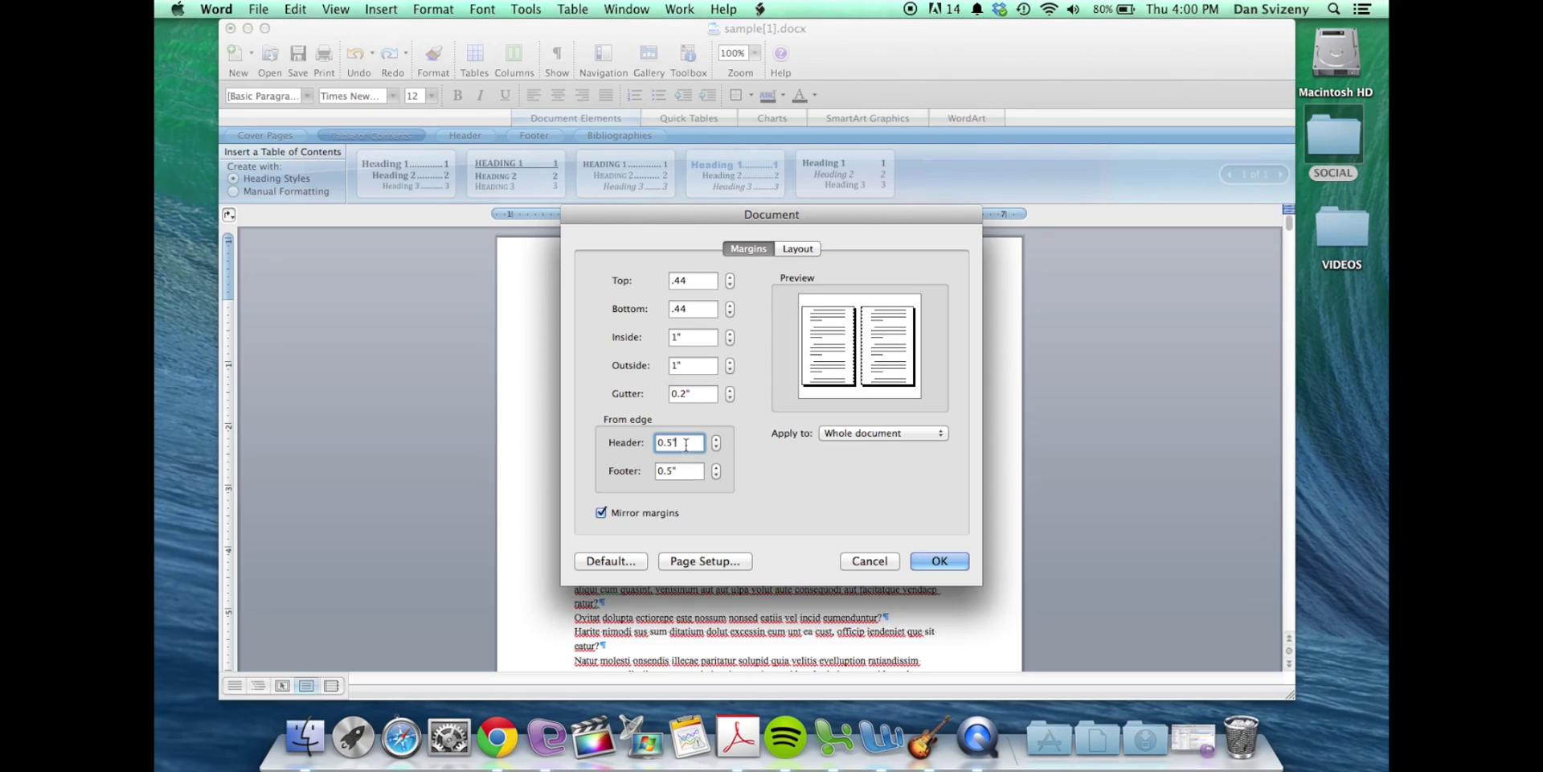
pyautogui.doubleClick(688, 445)
pyautogui.click(685, 444)
pyautogui.press('BackSpace')
pyautogui.doubleClick(685, 444)
pyautogui.press('BackSpace')
pyautogui.write('.44')
pyautogui.doubleClick(679, 471)
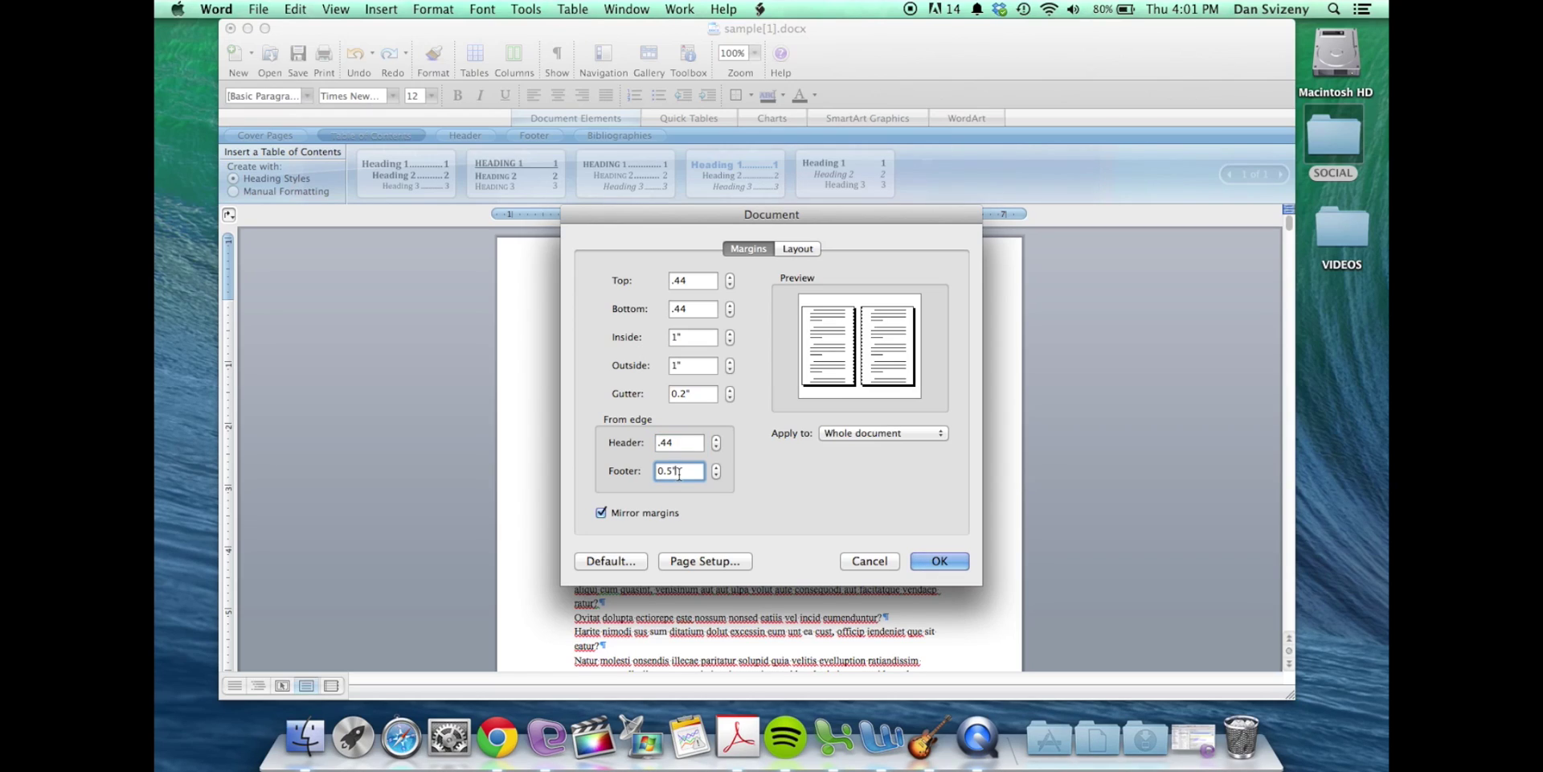
pyautogui.write('4')
pyautogui.press('BackSpace')
pyautogui.write('.44')
# Step: Set the section start to Odd page, enable different odd and even and different first page headers and footers, and apply the settings
pyautogui.click(808, 250)
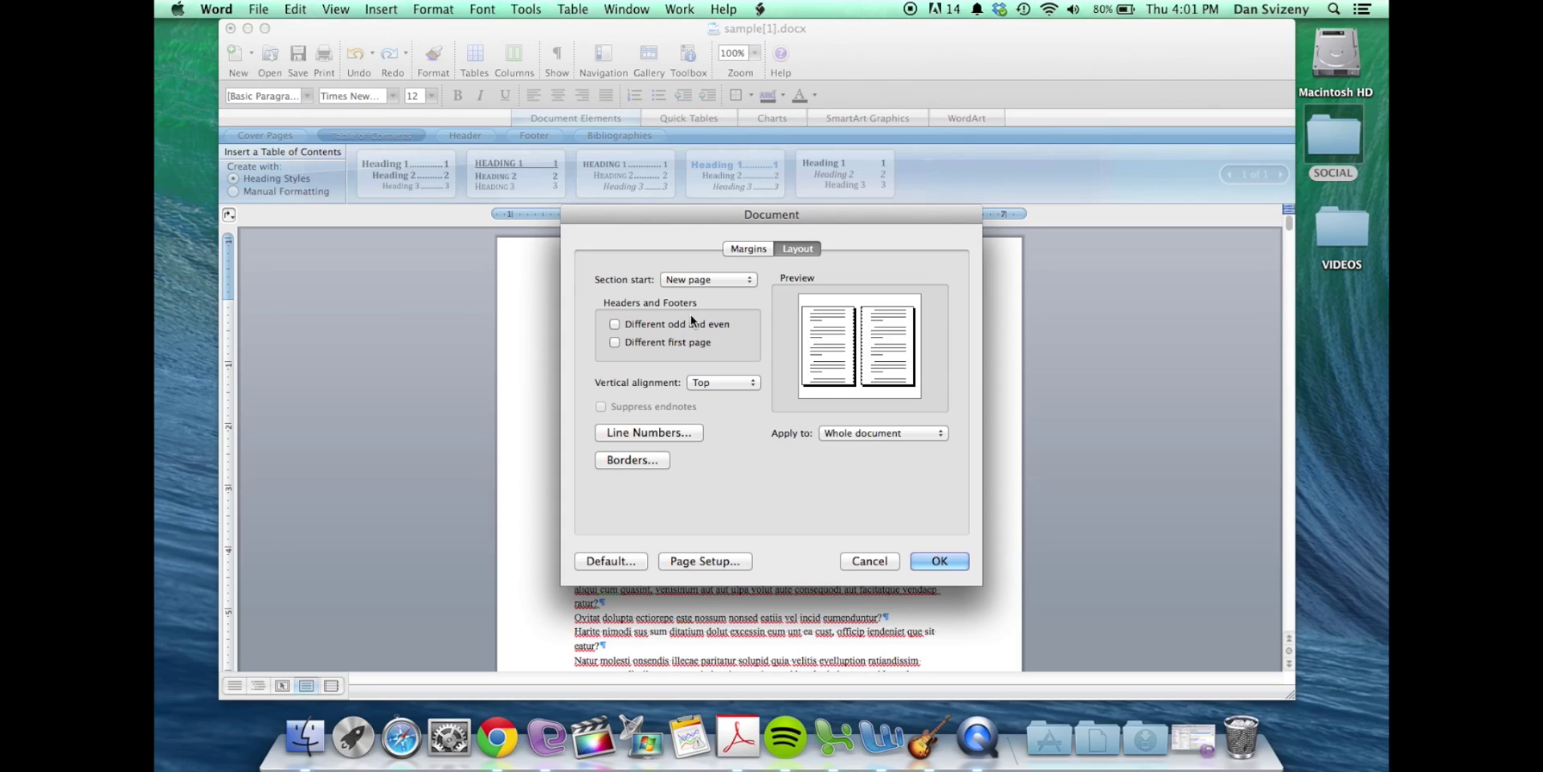
pyautogui.click(721, 282)
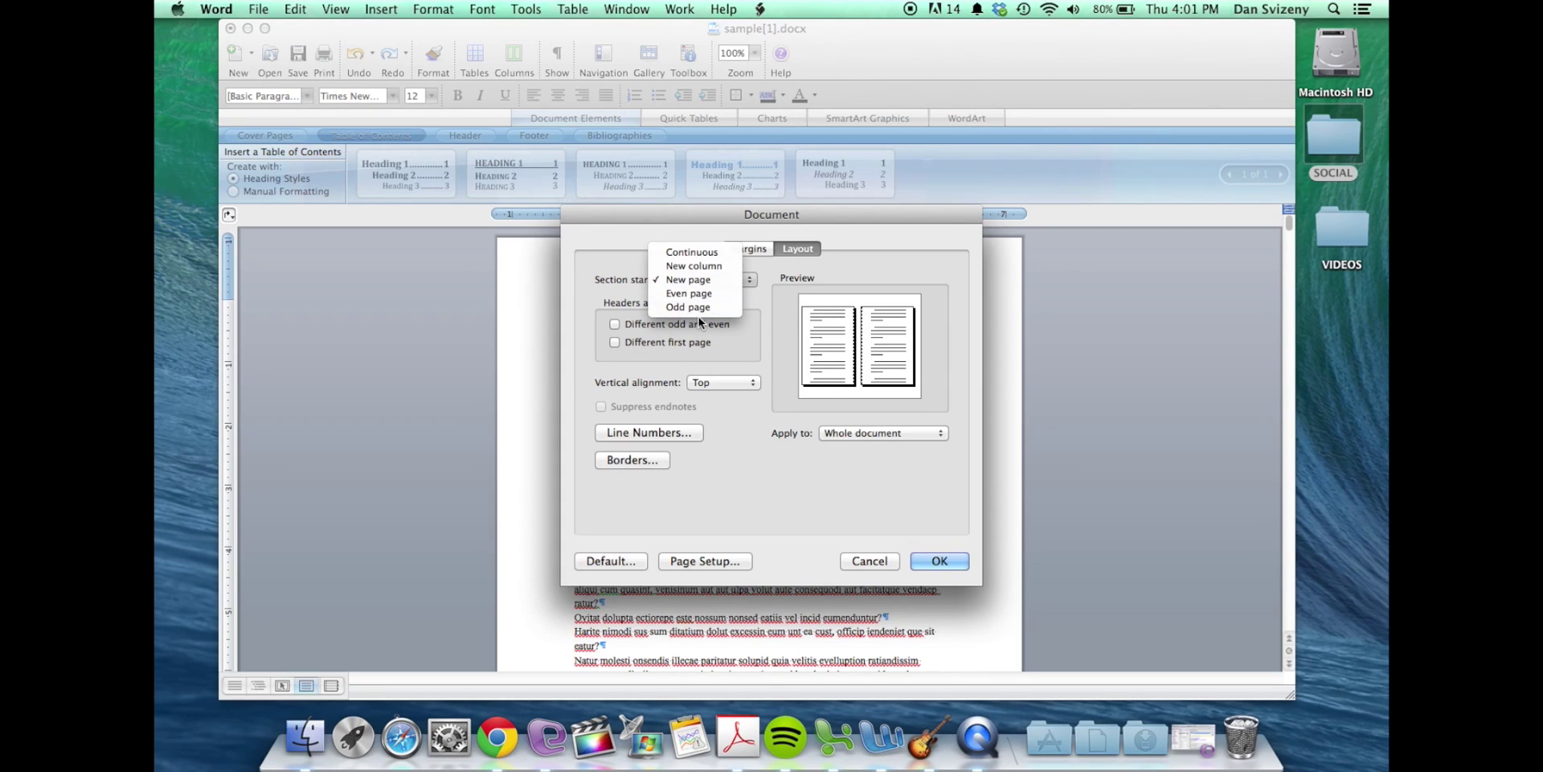
pyautogui.click(702, 309)
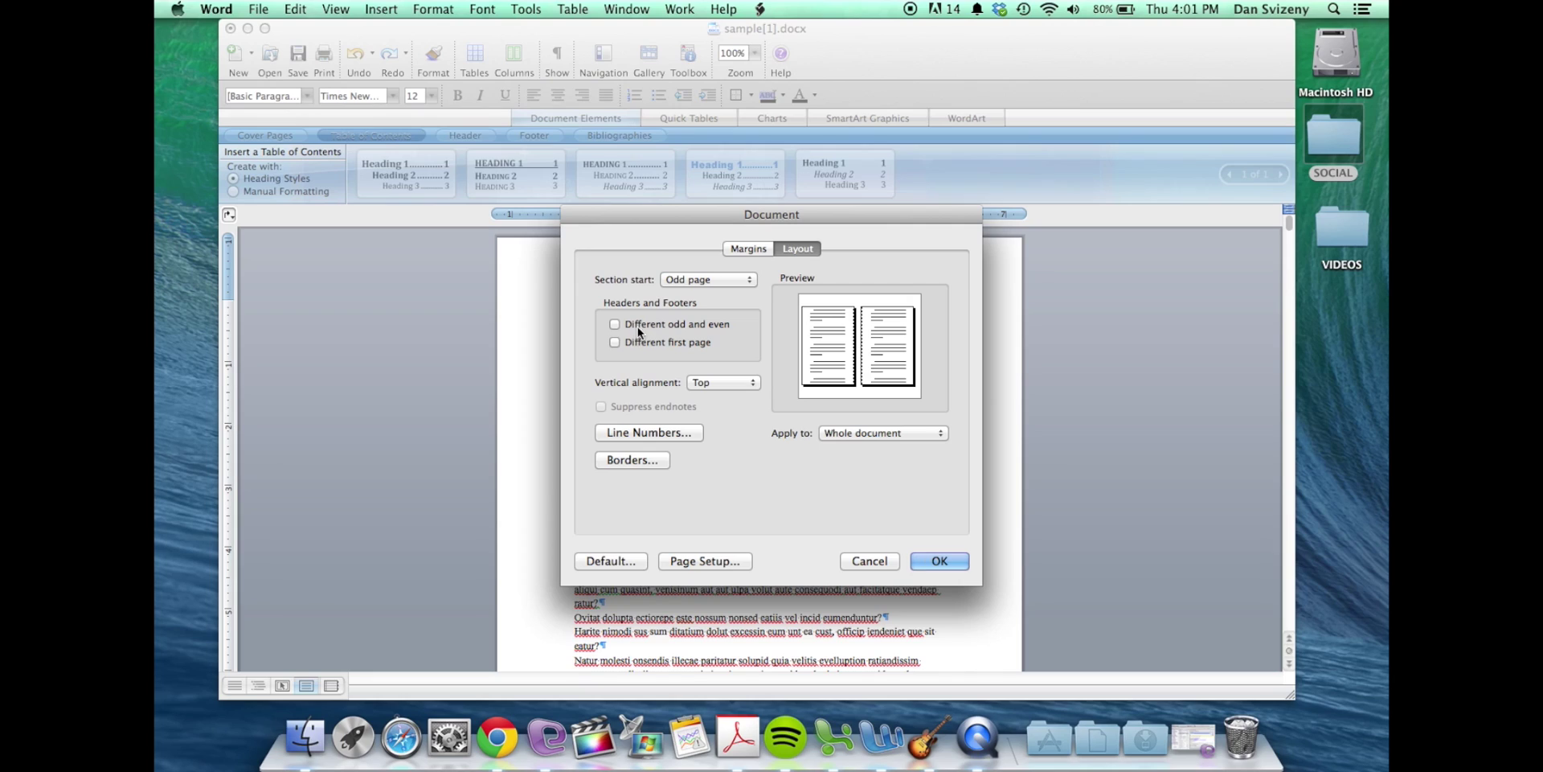
pyautogui.click(615, 325)
pyautogui.click(614, 343)
pyautogui.click(939, 559)
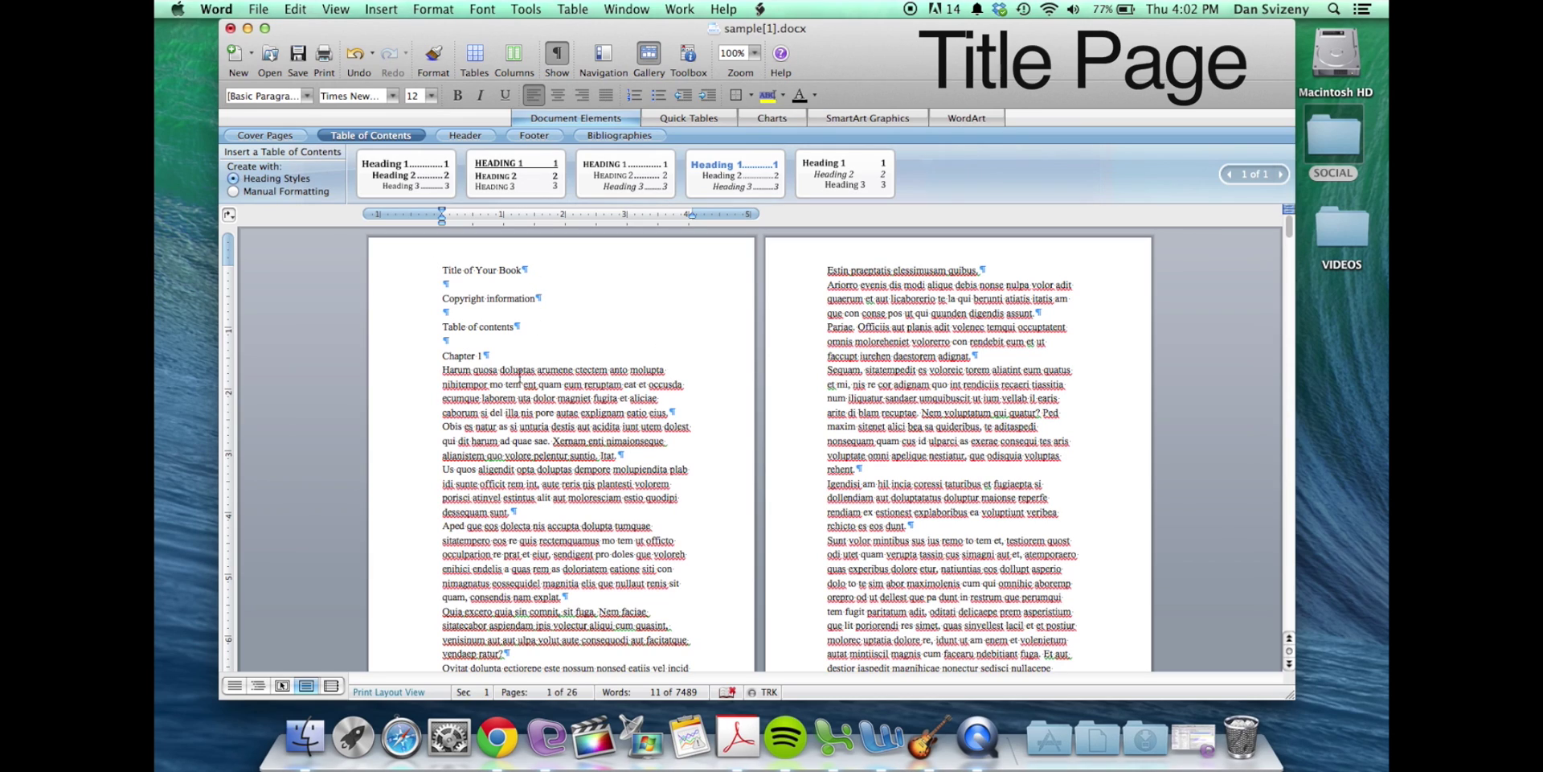
# Step: Insert a page break right after the Title of Your Book line, so the title stands on its own page
pyautogui.tripleClick(498, 373)
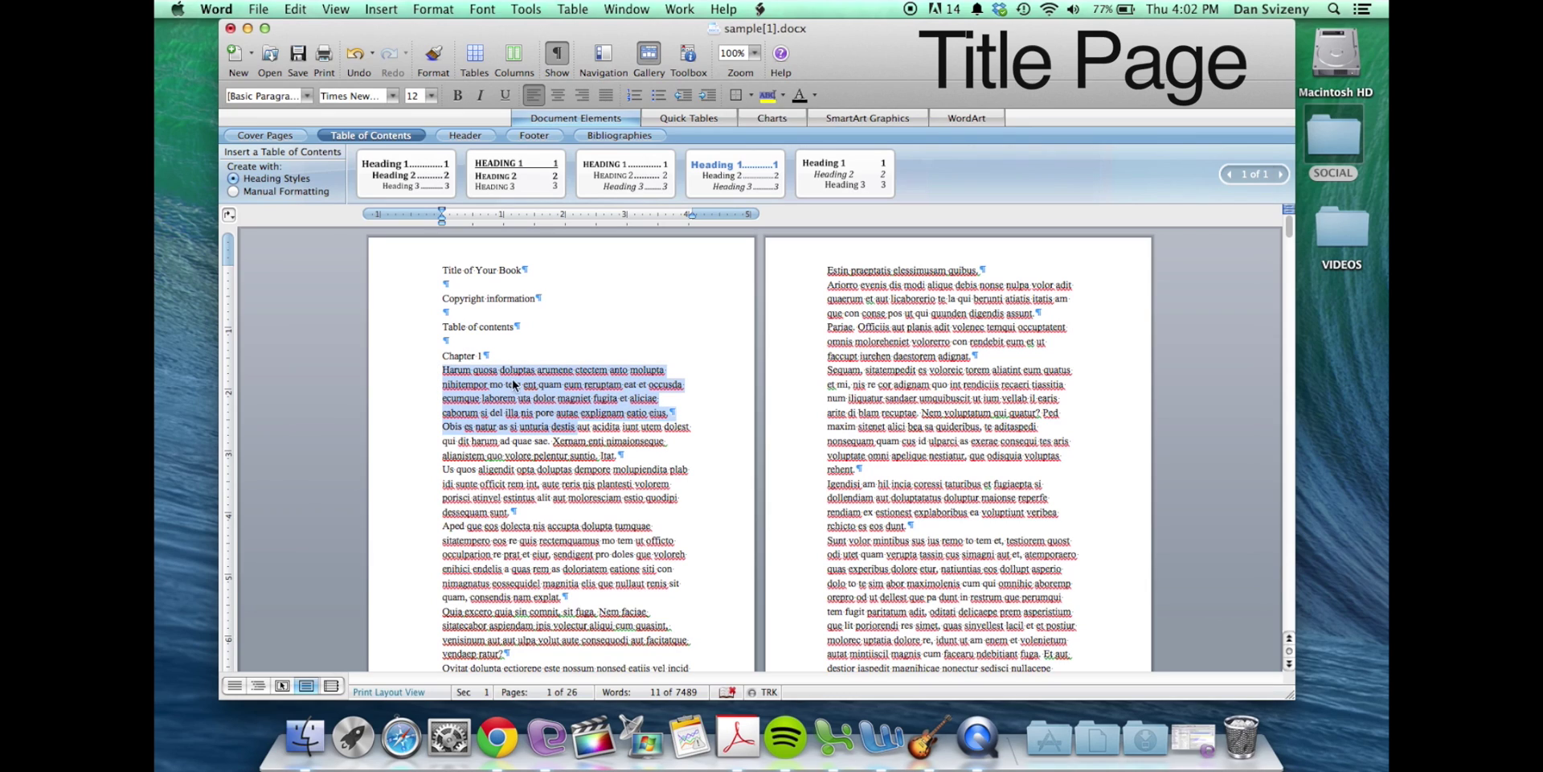
pyautogui.click(492, 356)
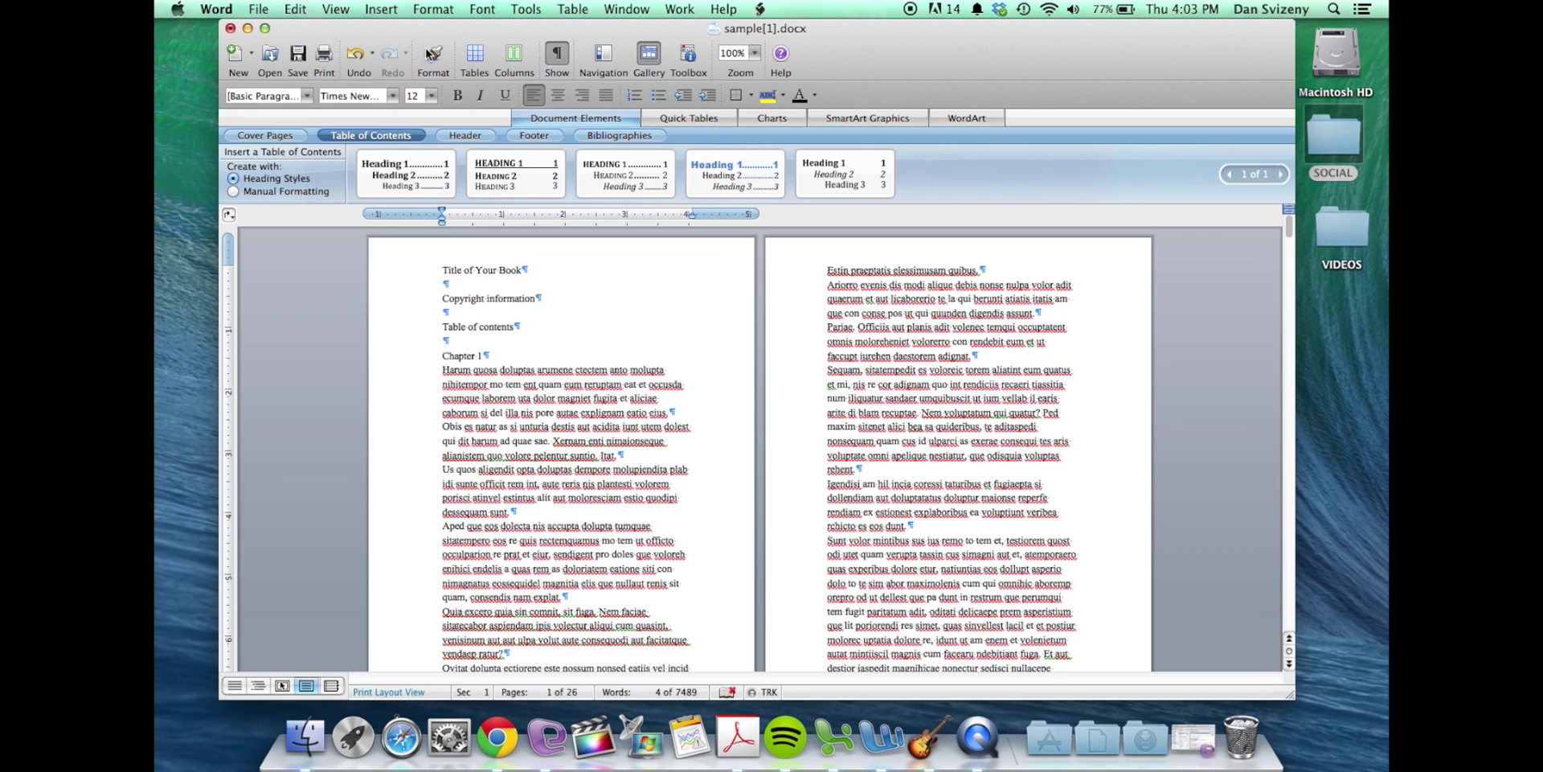
pyautogui.click(380, 9)
pyautogui.moveTo(406, 31)
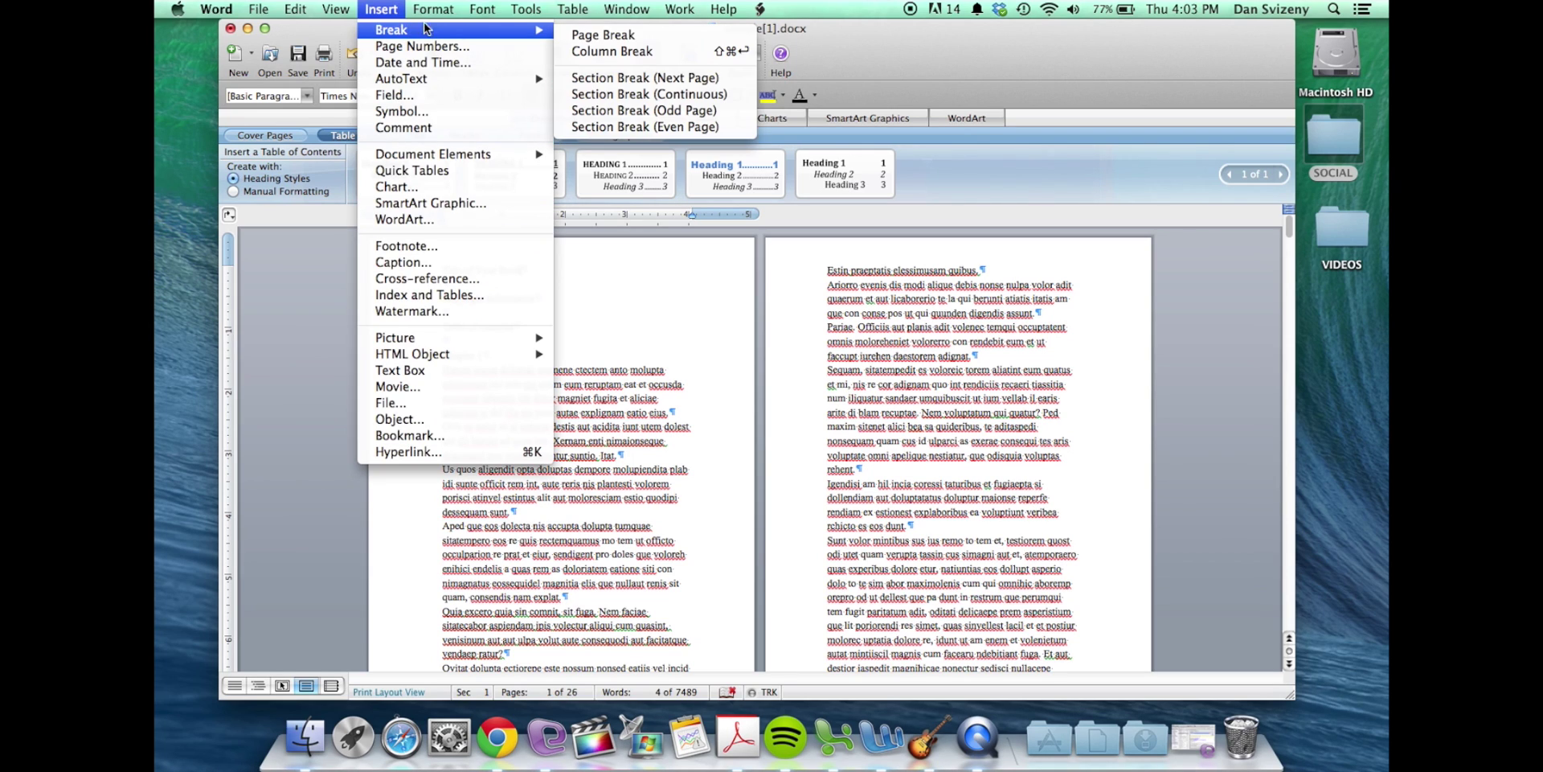
pyautogui.click(585, 37)
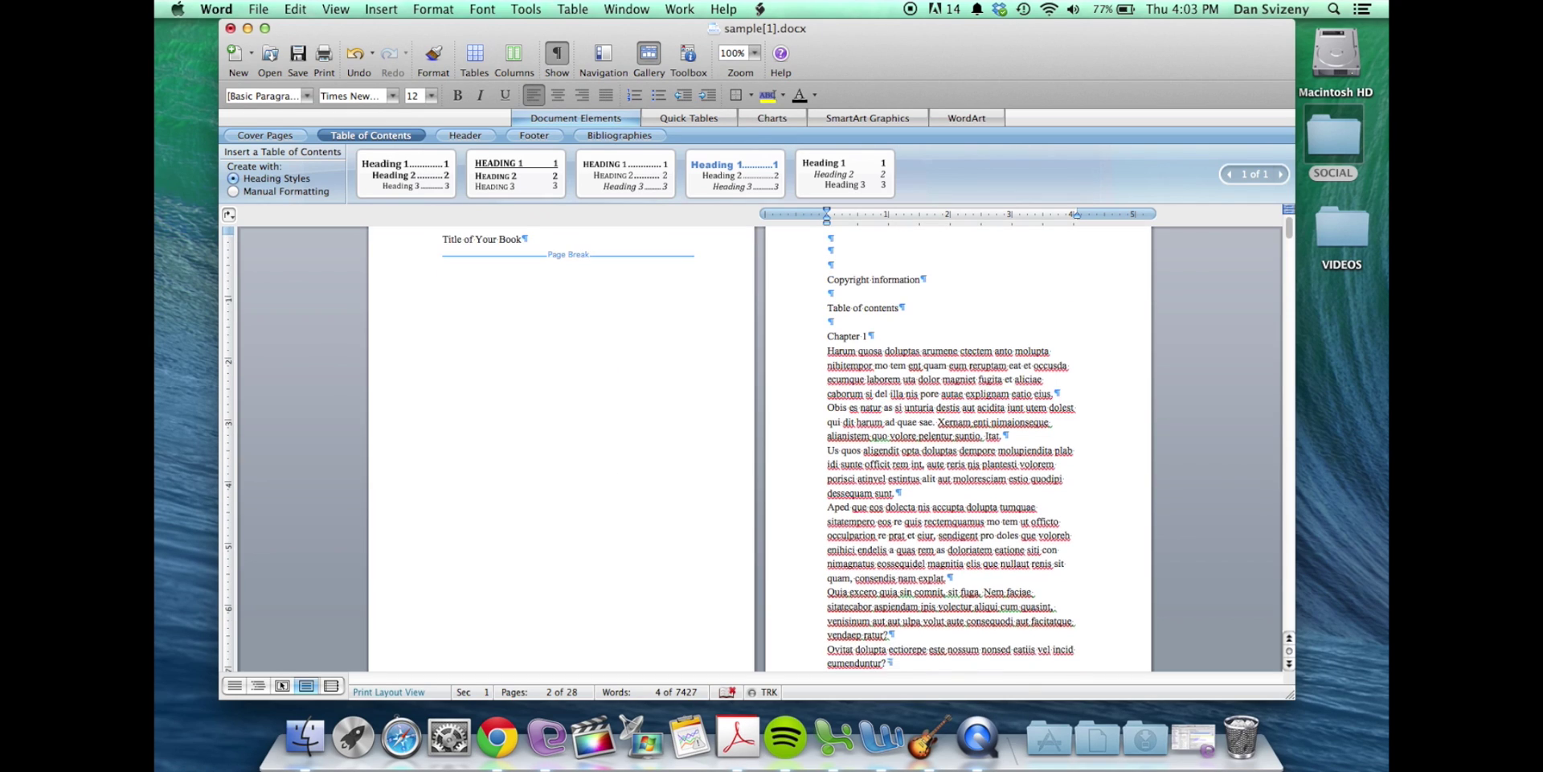
# Step: Center the Title of Your Book line and set its font size to 22
pyautogui.scroll(1, 563, 402)
pyautogui.moveTo(527, 270); pyautogui.dragTo(443, 271)
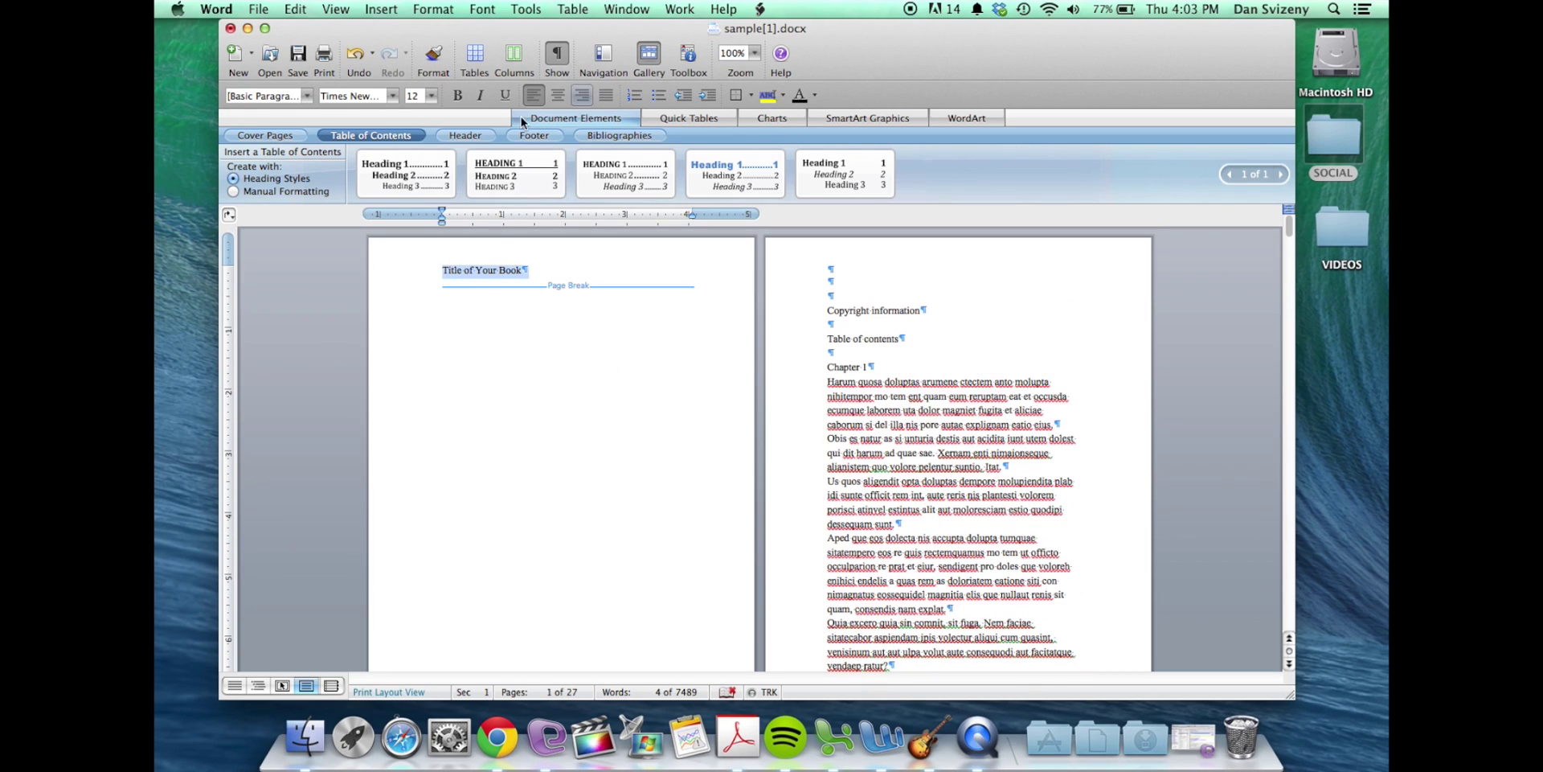
pyautogui.click(561, 96)
pyautogui.doubleClick(599, 271)
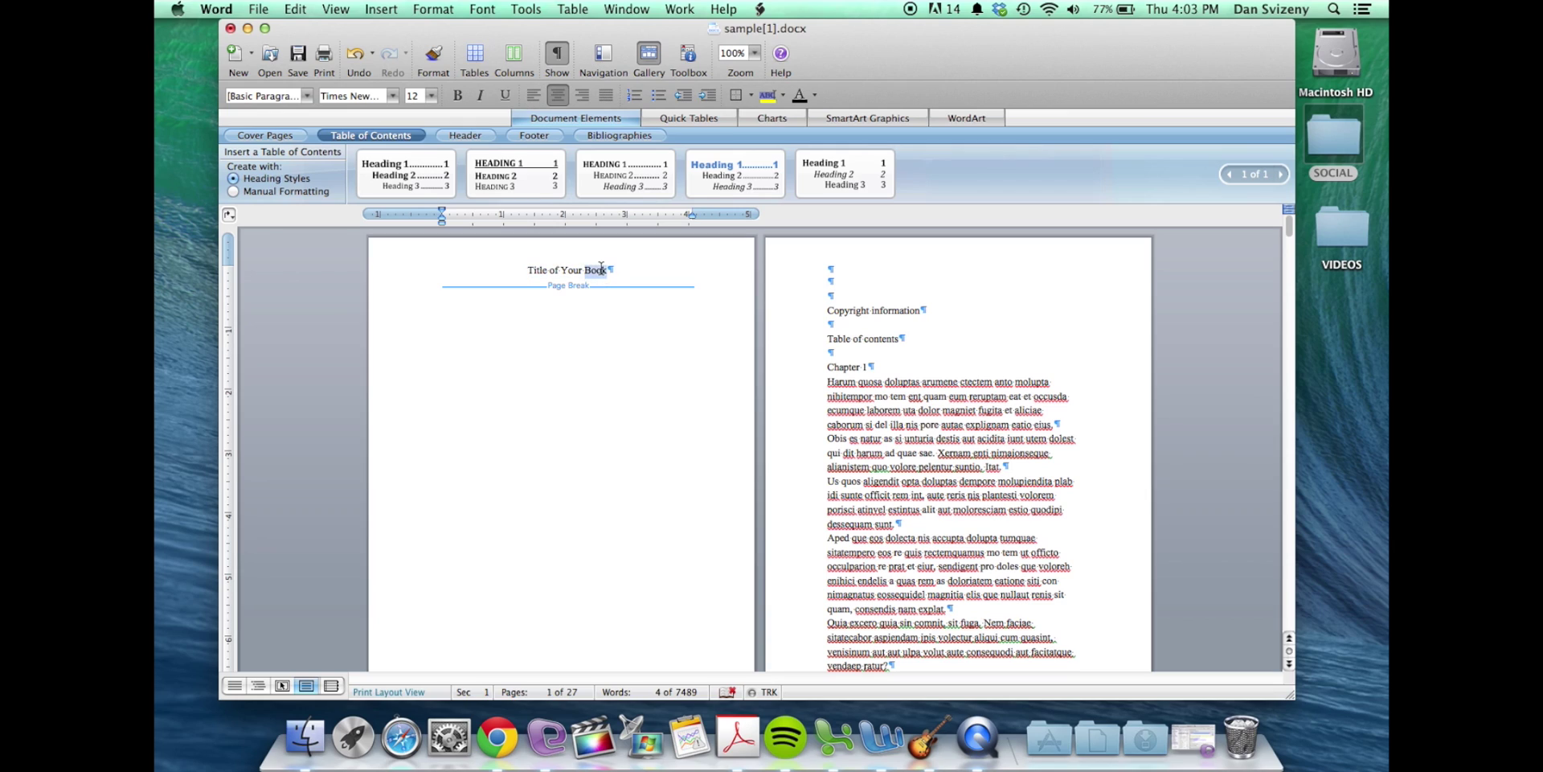
pyautogui.moveTo(635, 271); pyautogui.dragTo(524, 272)
pyautogui.click(432, 96)
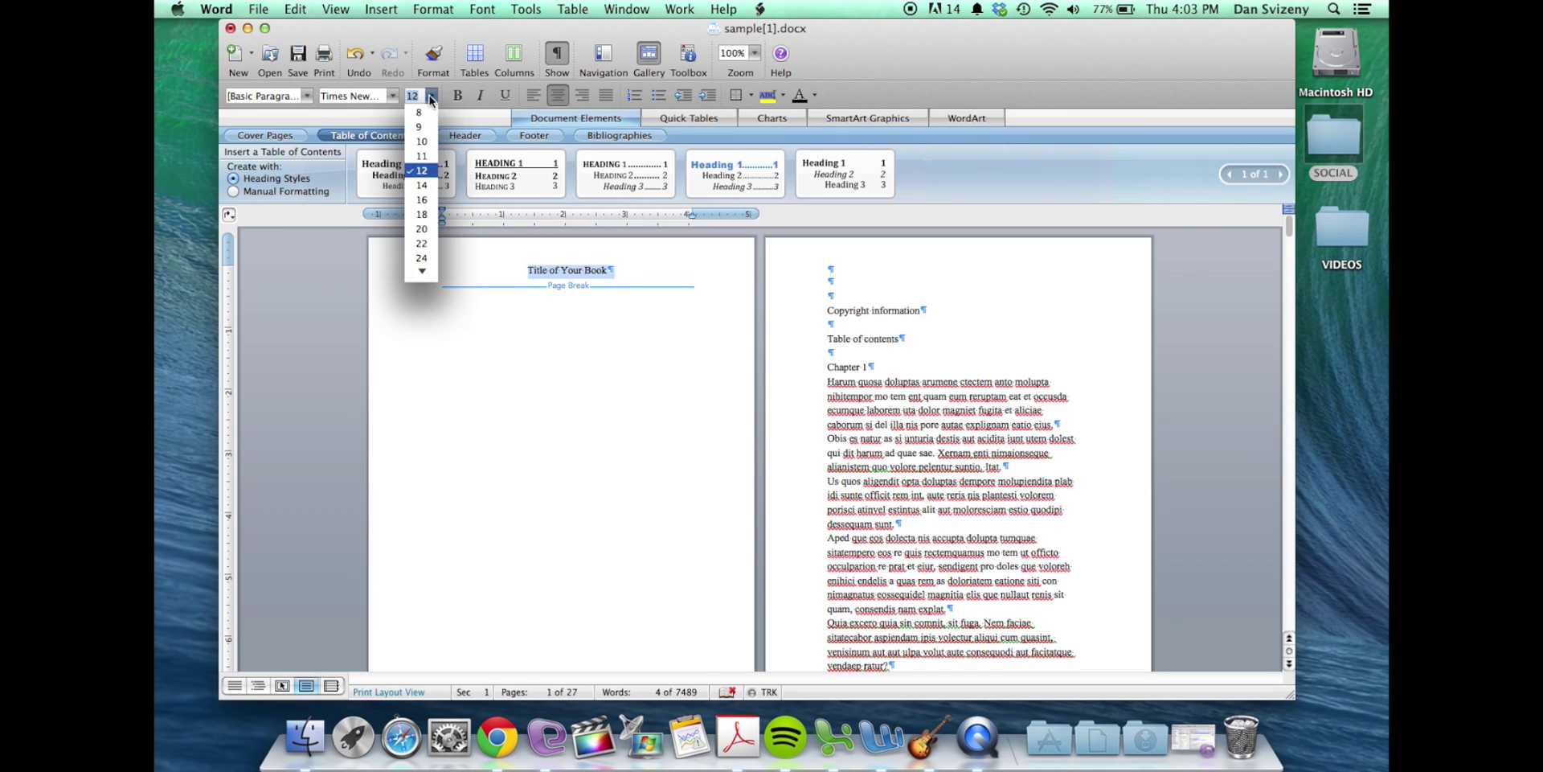
pyautogui.click(421, 243)
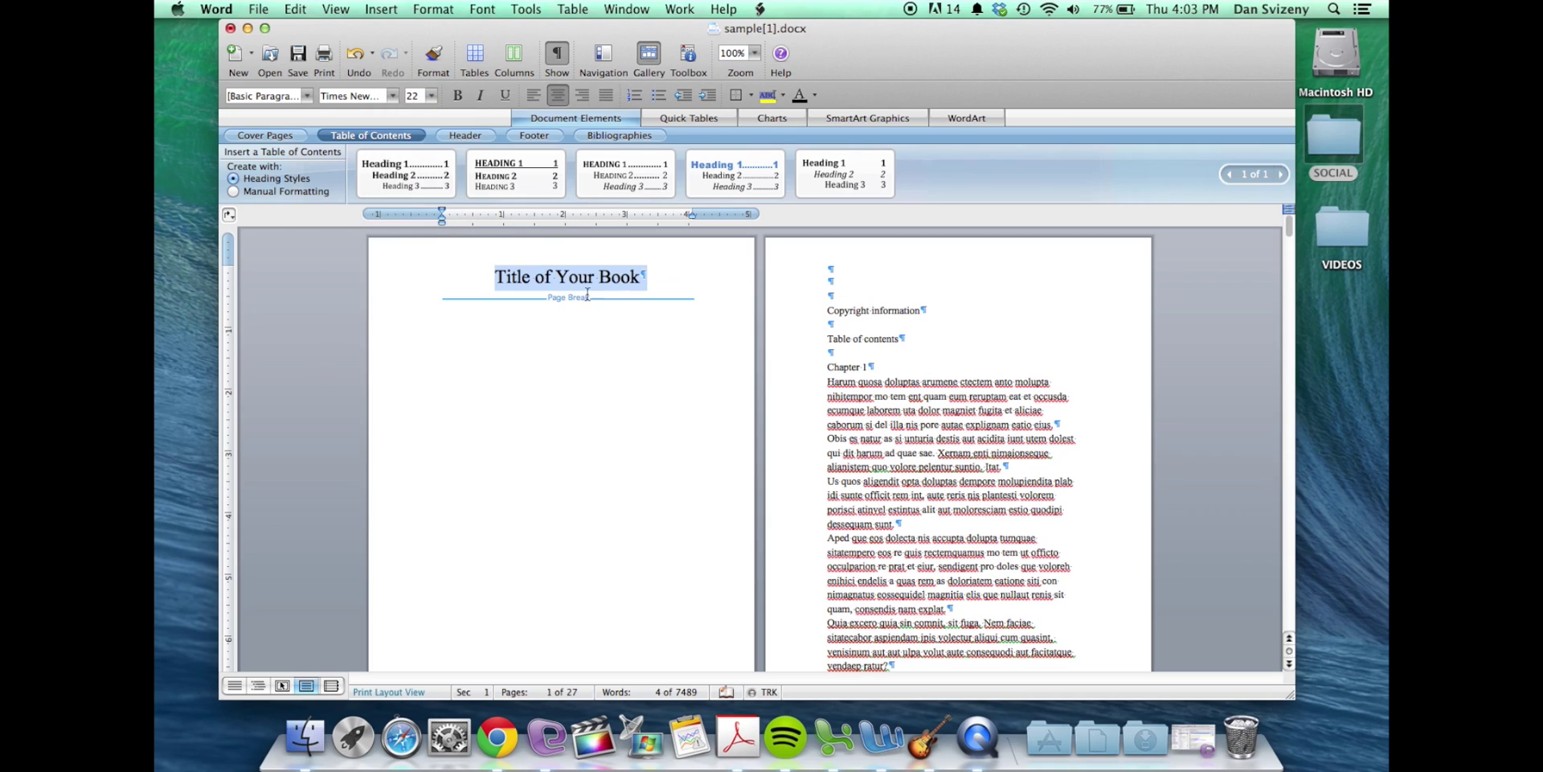
# Step: Insert six blank lines above the book title to move it down the title page
pyautogui.click(494, 274)
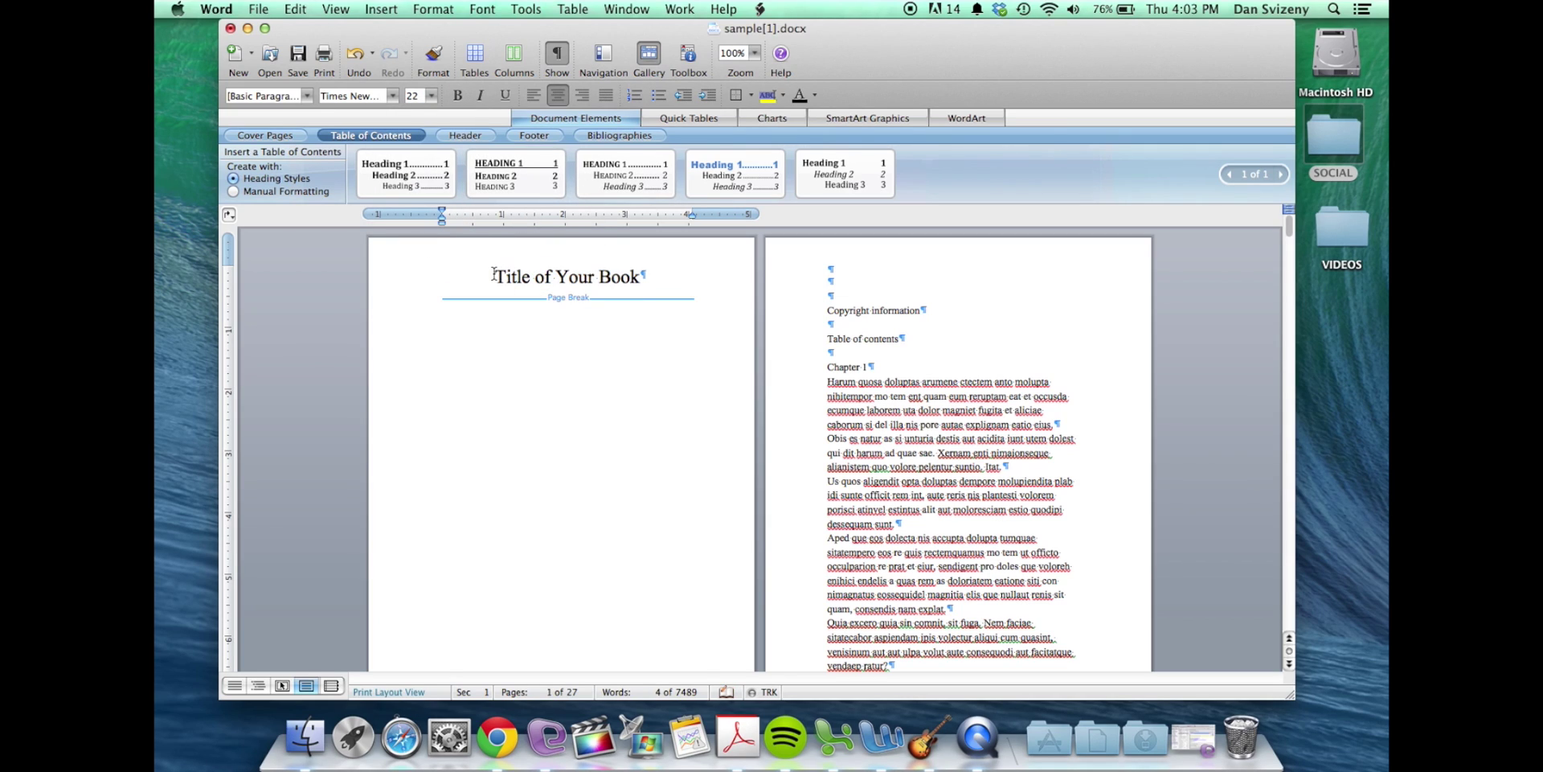
pyautogui.press('Return')
pyautogui.press('Return')
pyautogui.press('Return')
pyautogui.press('Return')
pyautogui.press('Return')
pyautogui.press('Return')
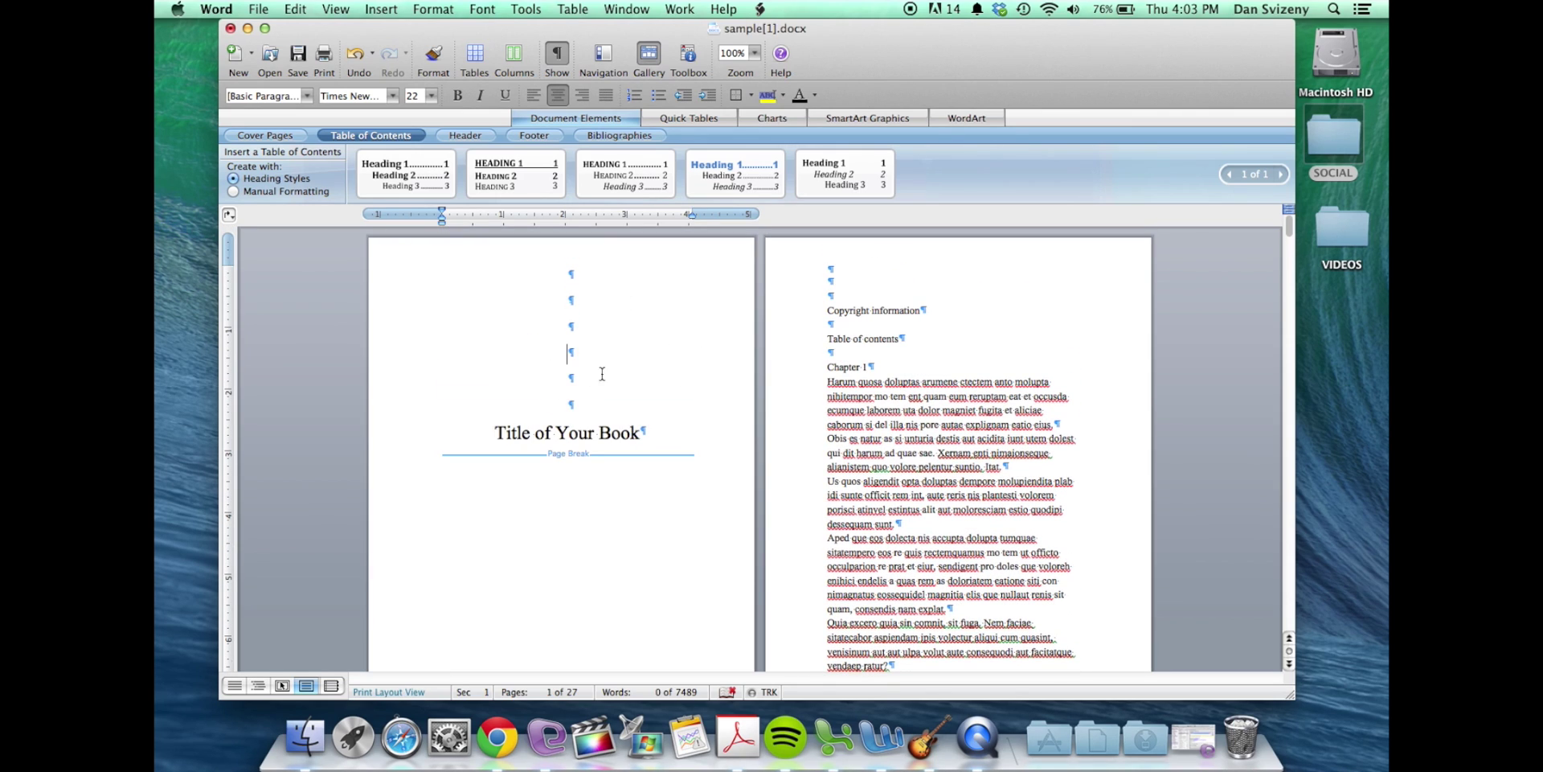
# Step: Insert a page break right after the Copyright information line so it sits on its own page
pyautogui.click(580, 345)
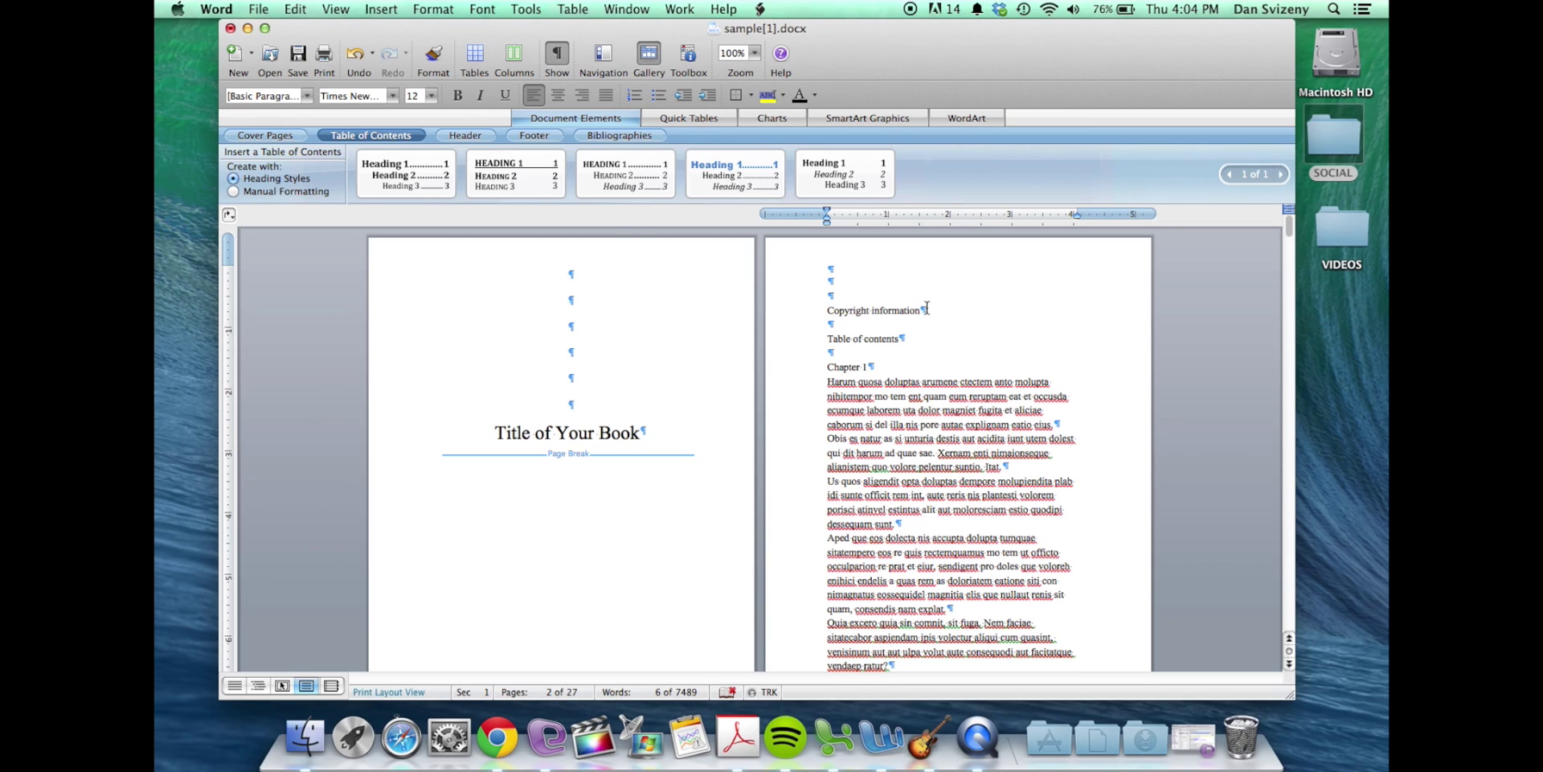
pyautogui.click(439, 12)
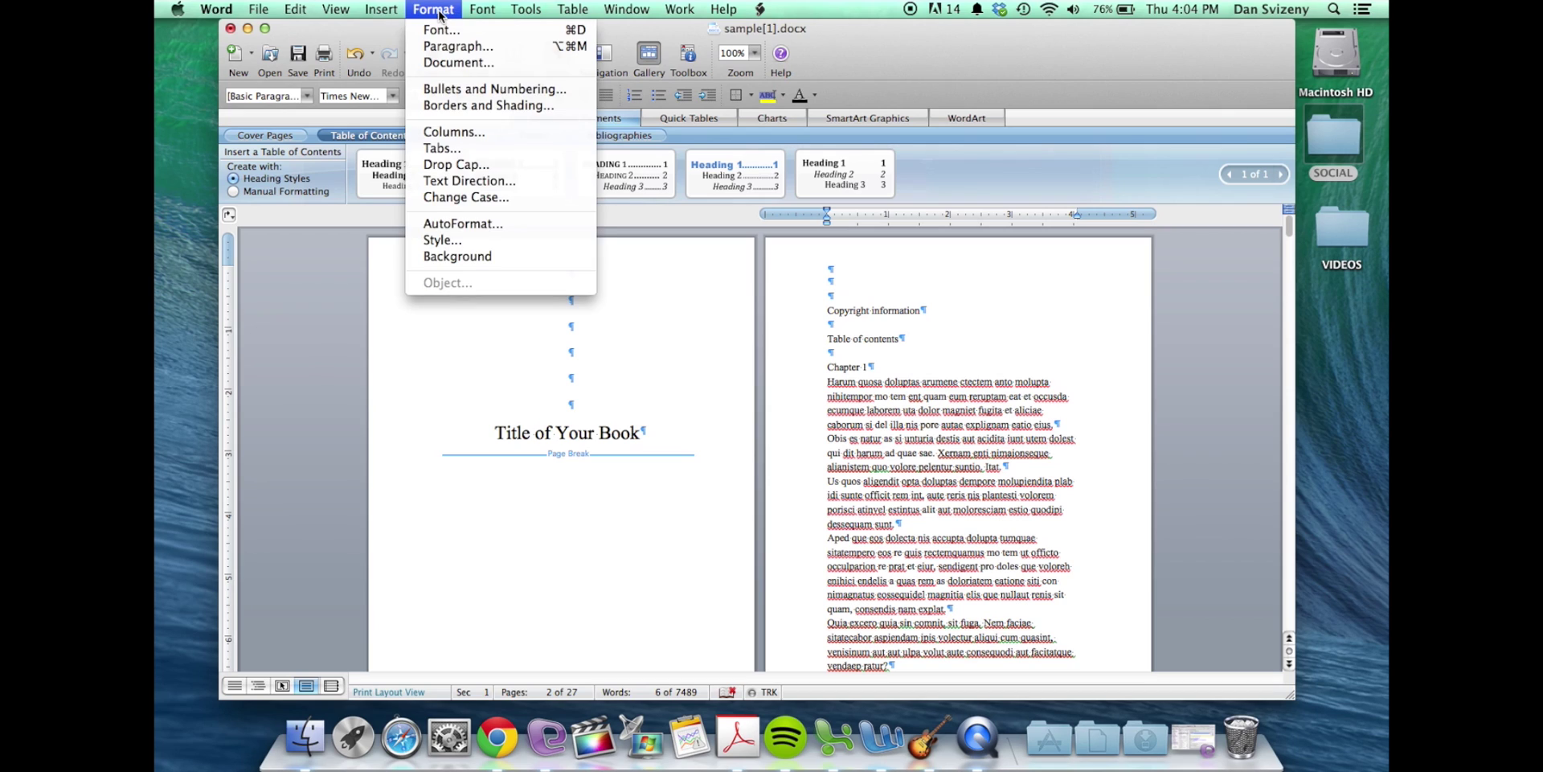
pyautogui.moveTo(381, 10)
pyautogui.moveTo(392, 32)
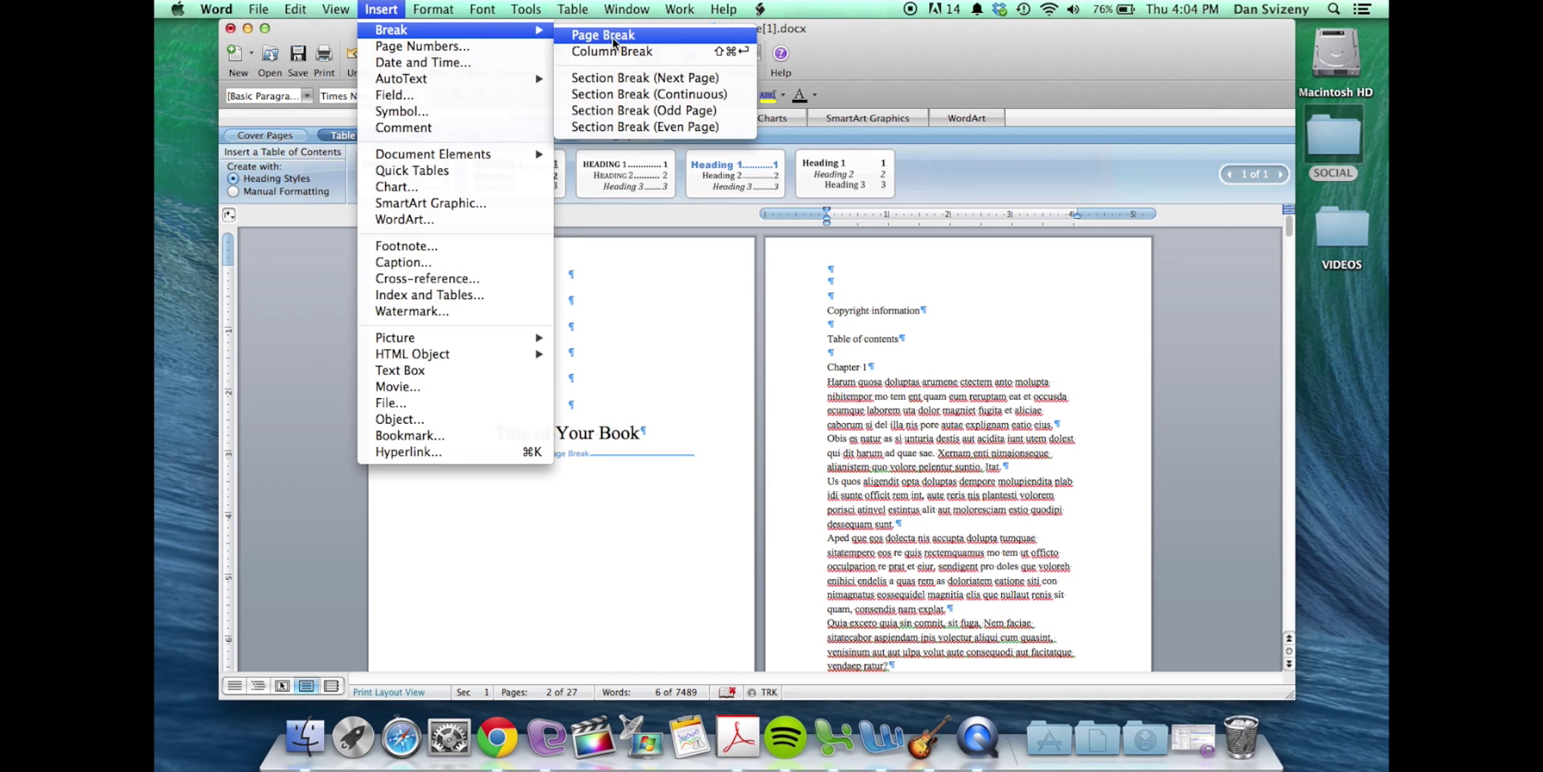
pyautogui.click(613, 40)
pyautogui.scroll(-5, 917, 327)
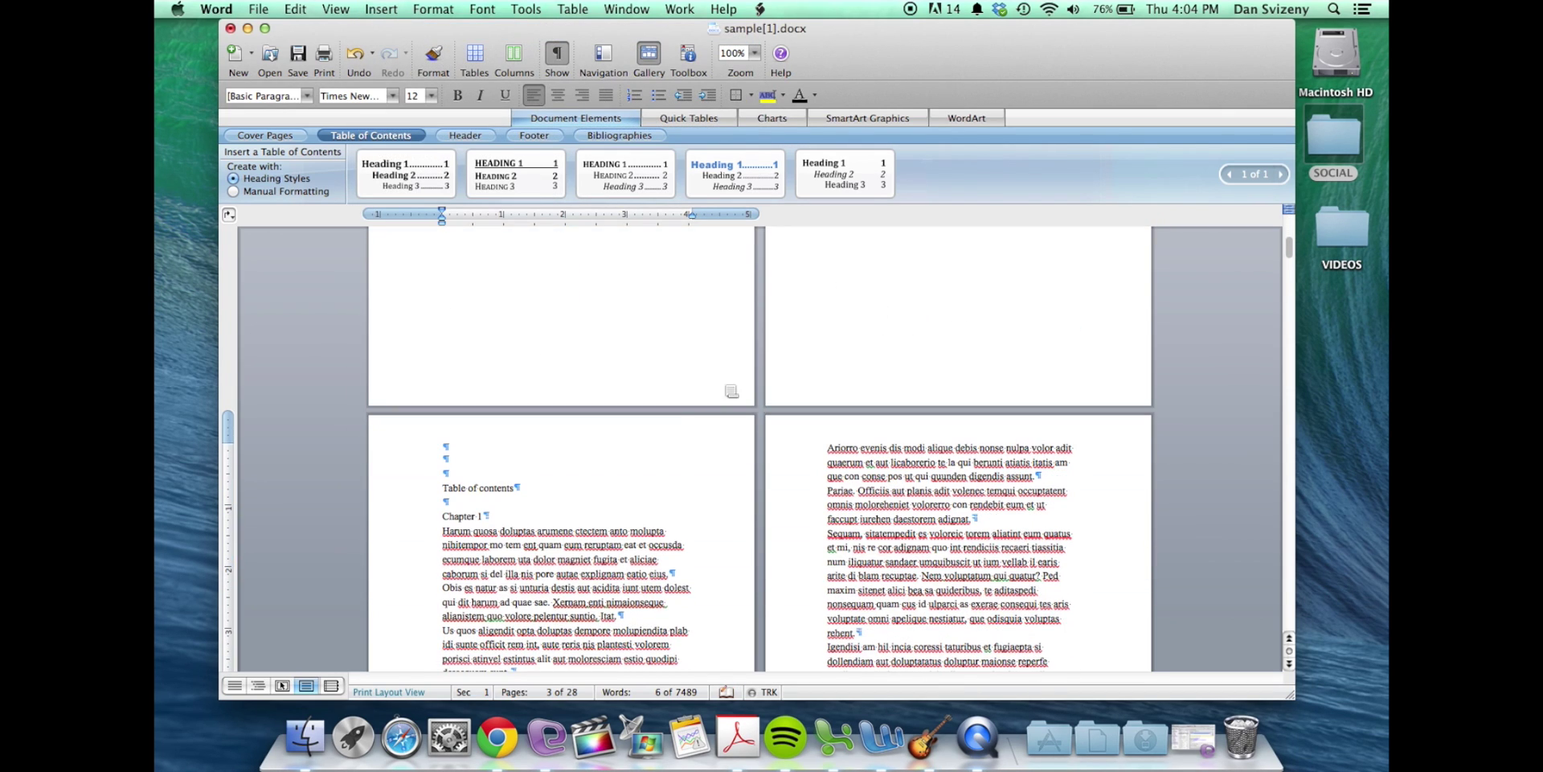
# Step: Move the Copyright information line down its page with blank lines and add a Publication year line directly above it
pyautogui.scroll(3, 681, 432)
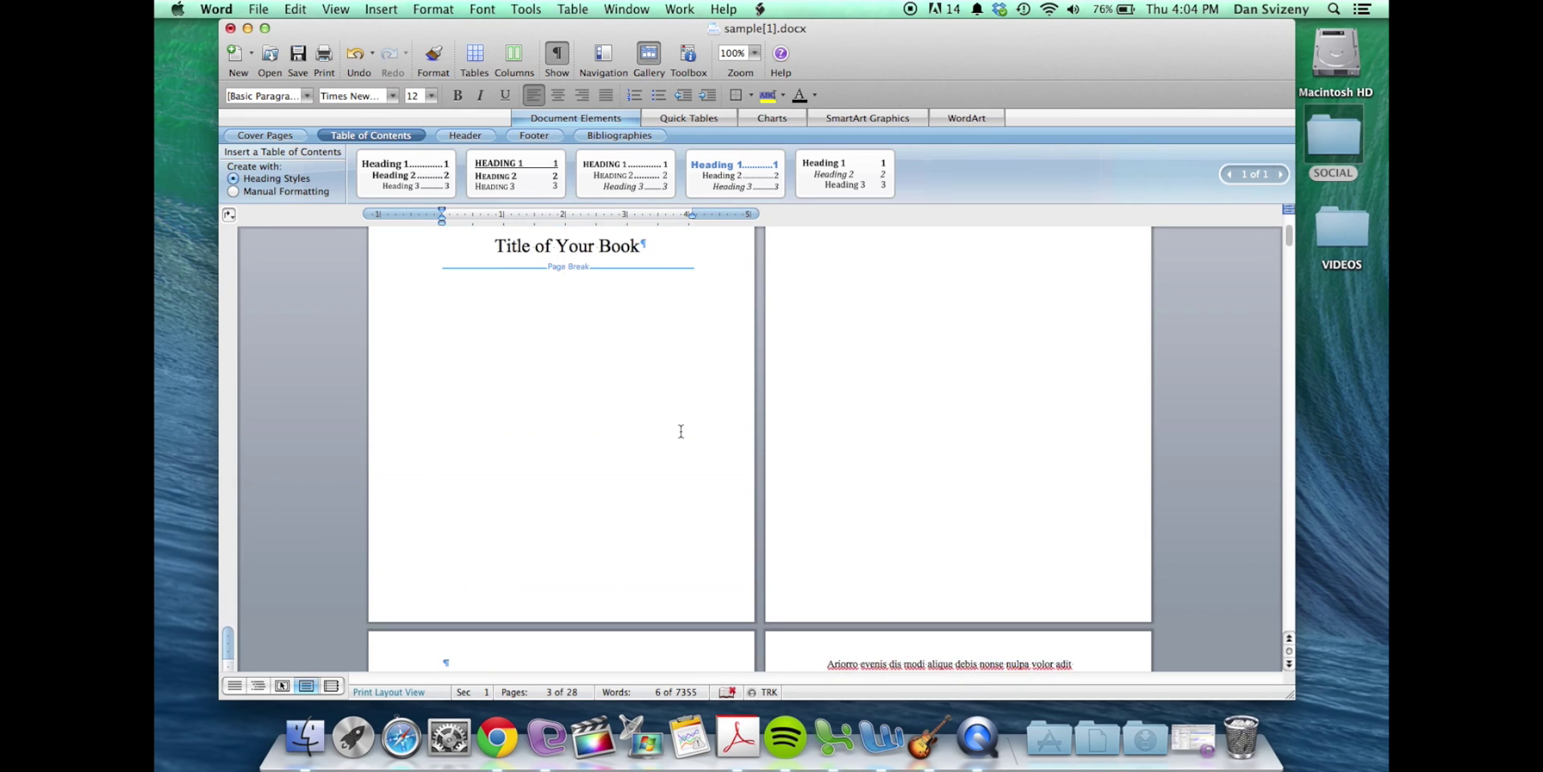
pyautogui.scroll(3, 681, 432)
pyautogui.click(829, 296)
pyautogui.press('Return')
pyautogui.press('Return')
pyautogui.press('Return')
pyautogui.press('Return')
pyautogui.press('Return')
pyautogui.press('Return')
pyautogui.press('Return')
pyautogui.press('Return')
pyautogui.press('Return')
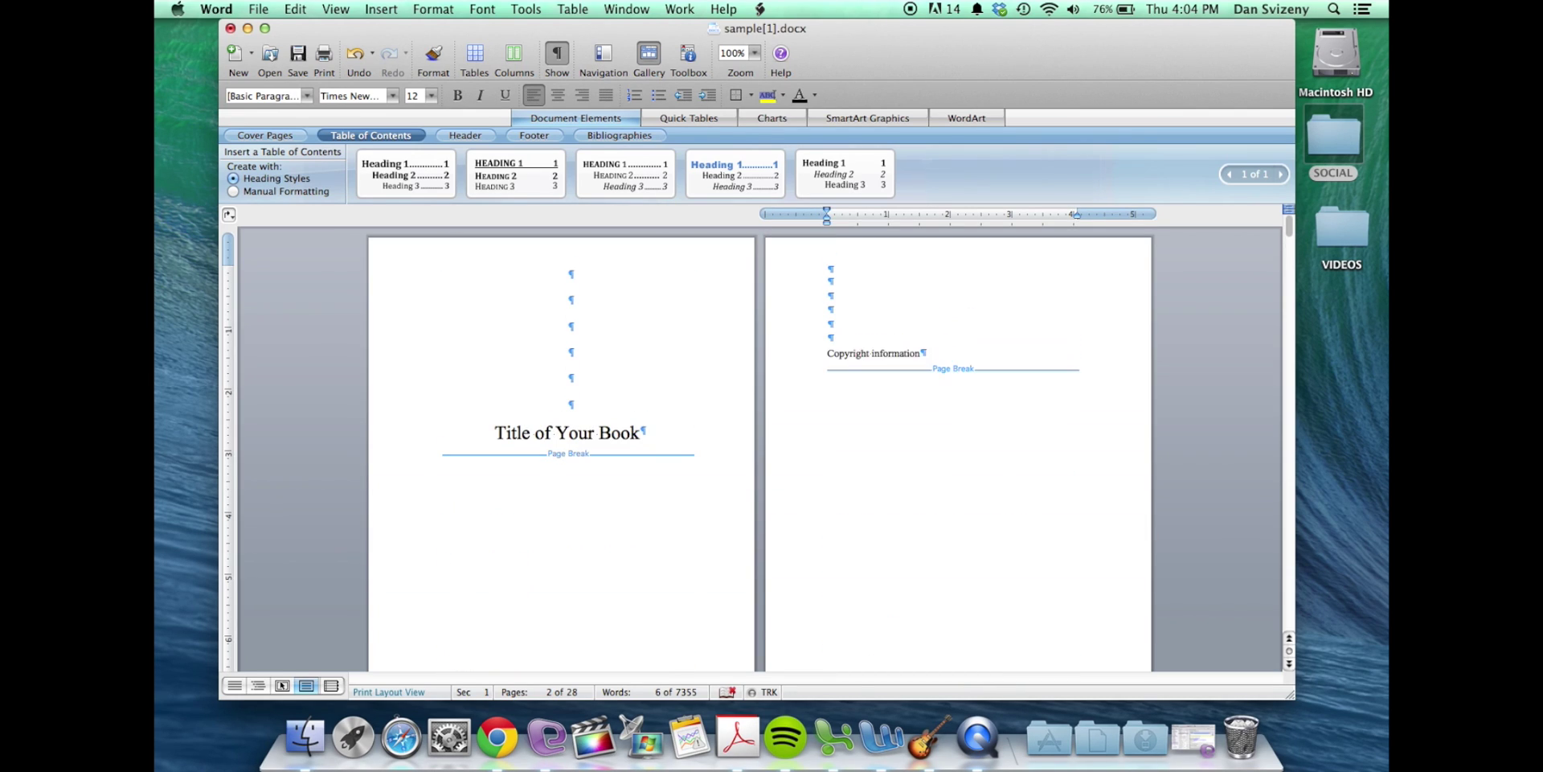
pyautogui.press('Return')
pyautogui.press('Return')
pyautogui.press('Return')
pyautogui.press('Return')
pyautogui.press('Return')
pyautogui.press('Return')
pyautogui.press('Return')
pyautogui.press('Return')
pyautogui.press('Return')
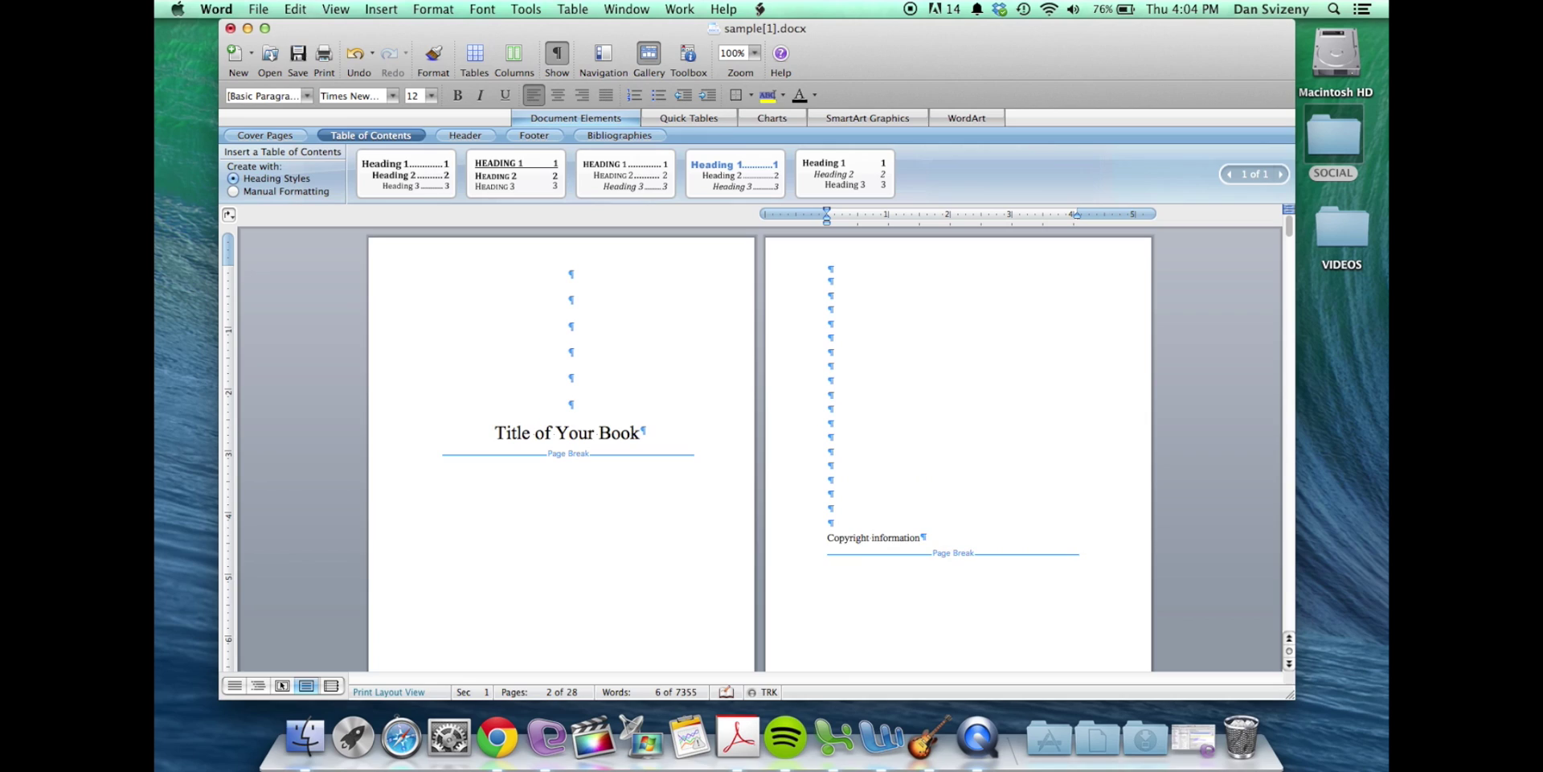
pyautogui.write('P')
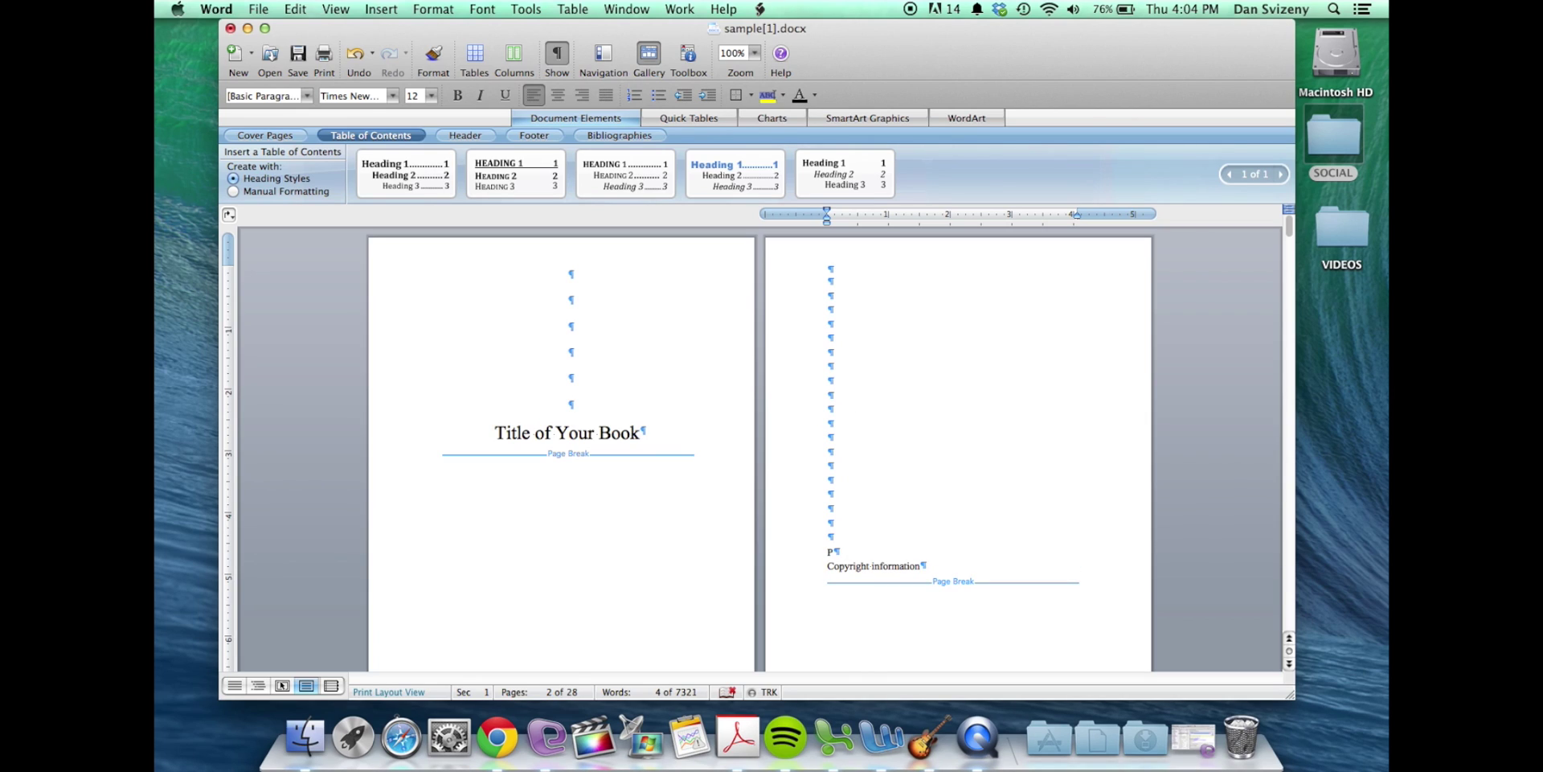
pyautogui.write('ublication year')
# Step: Insert a next-page section break between the Table of contents line and Chapter 1
pyautogui.scroll(-2, 1154, 452)
pyautogui.scroll(-10, 1155, 452)
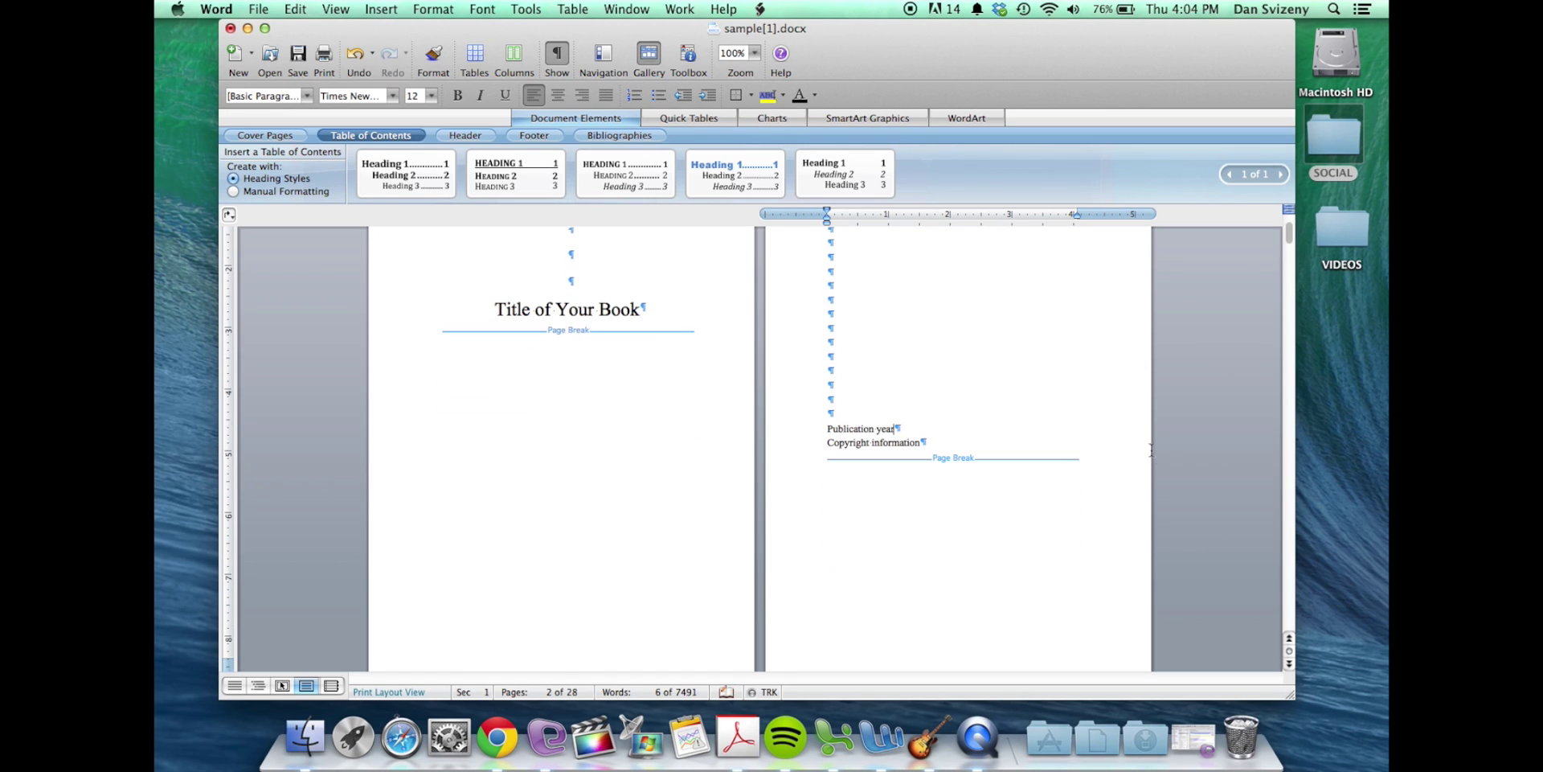
pyautogui.scroll(-5, 1159, 446)
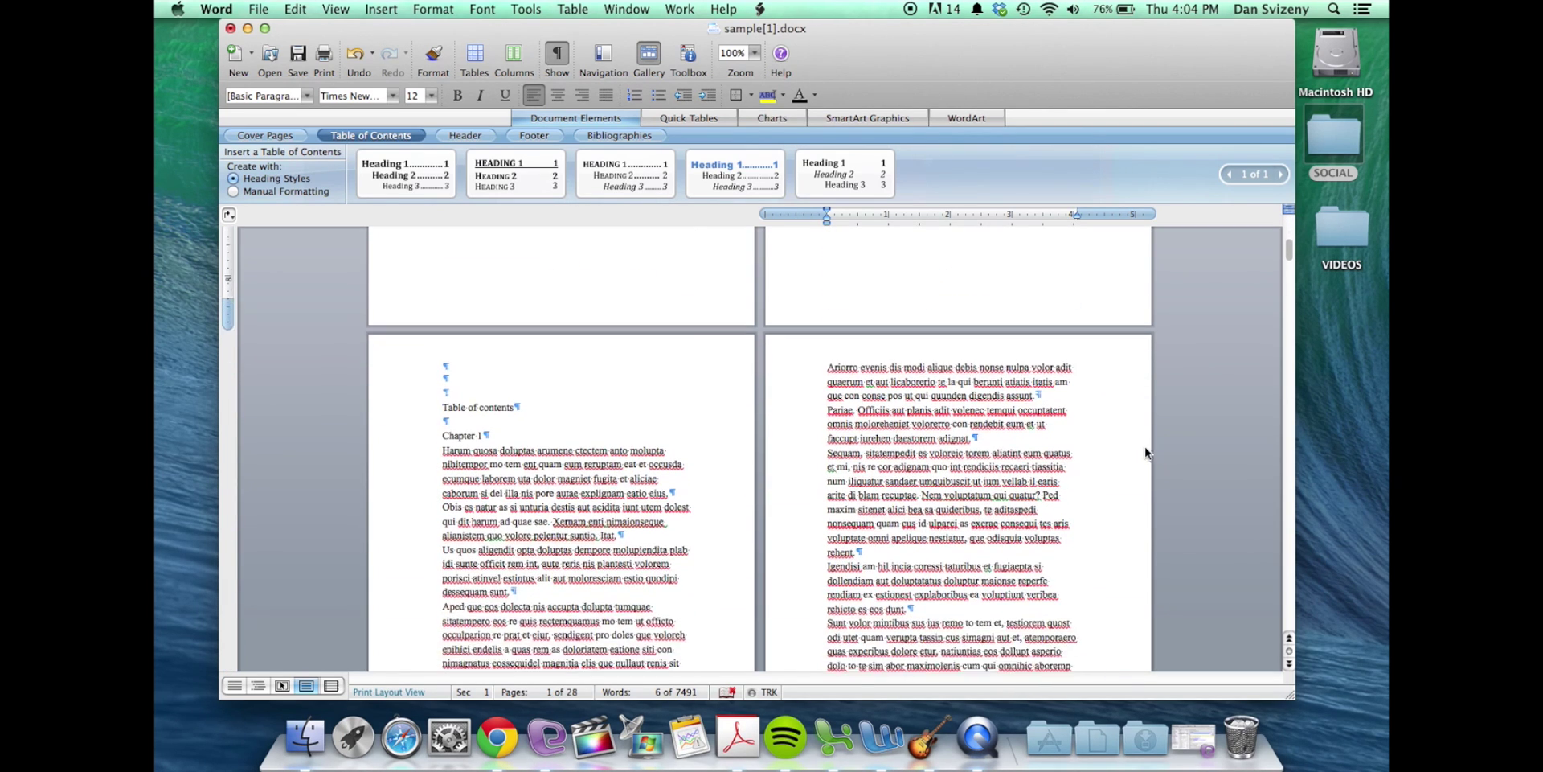
pyautogui.click(392, 11)
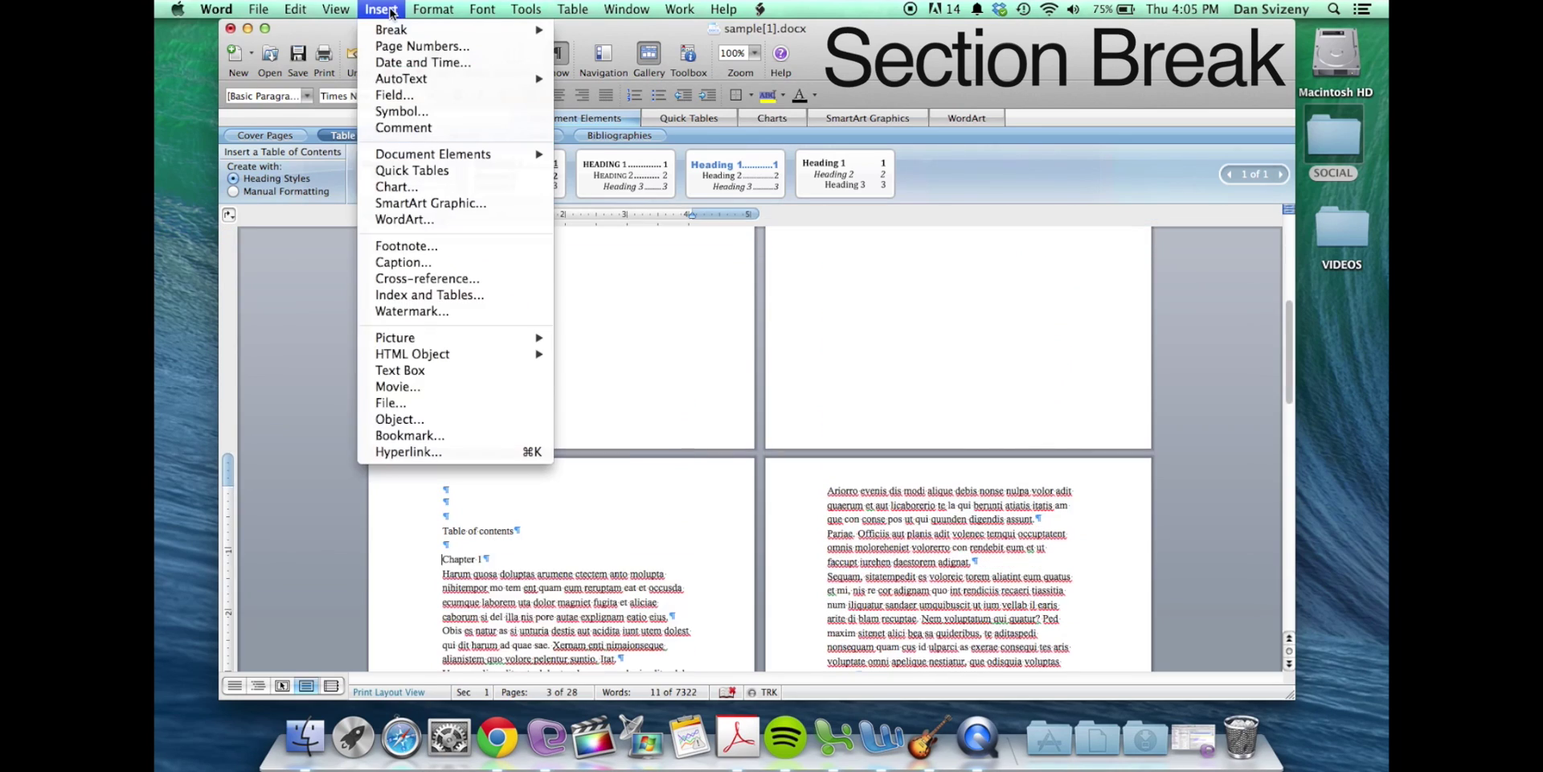
pyautogui.moveTo(394, 32)
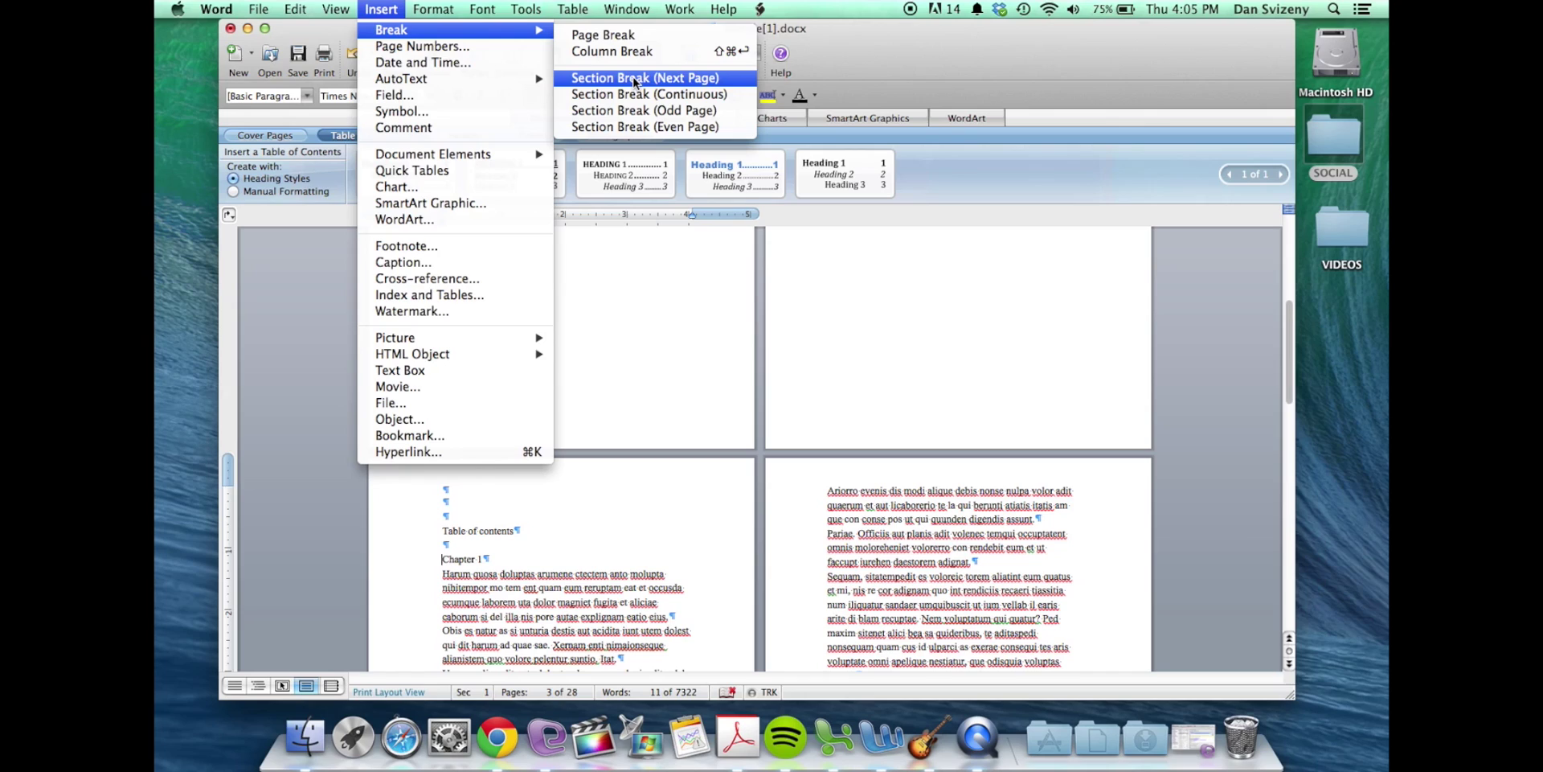
pyautogui.click(635, 78)
pyautogui.click(394, 11)
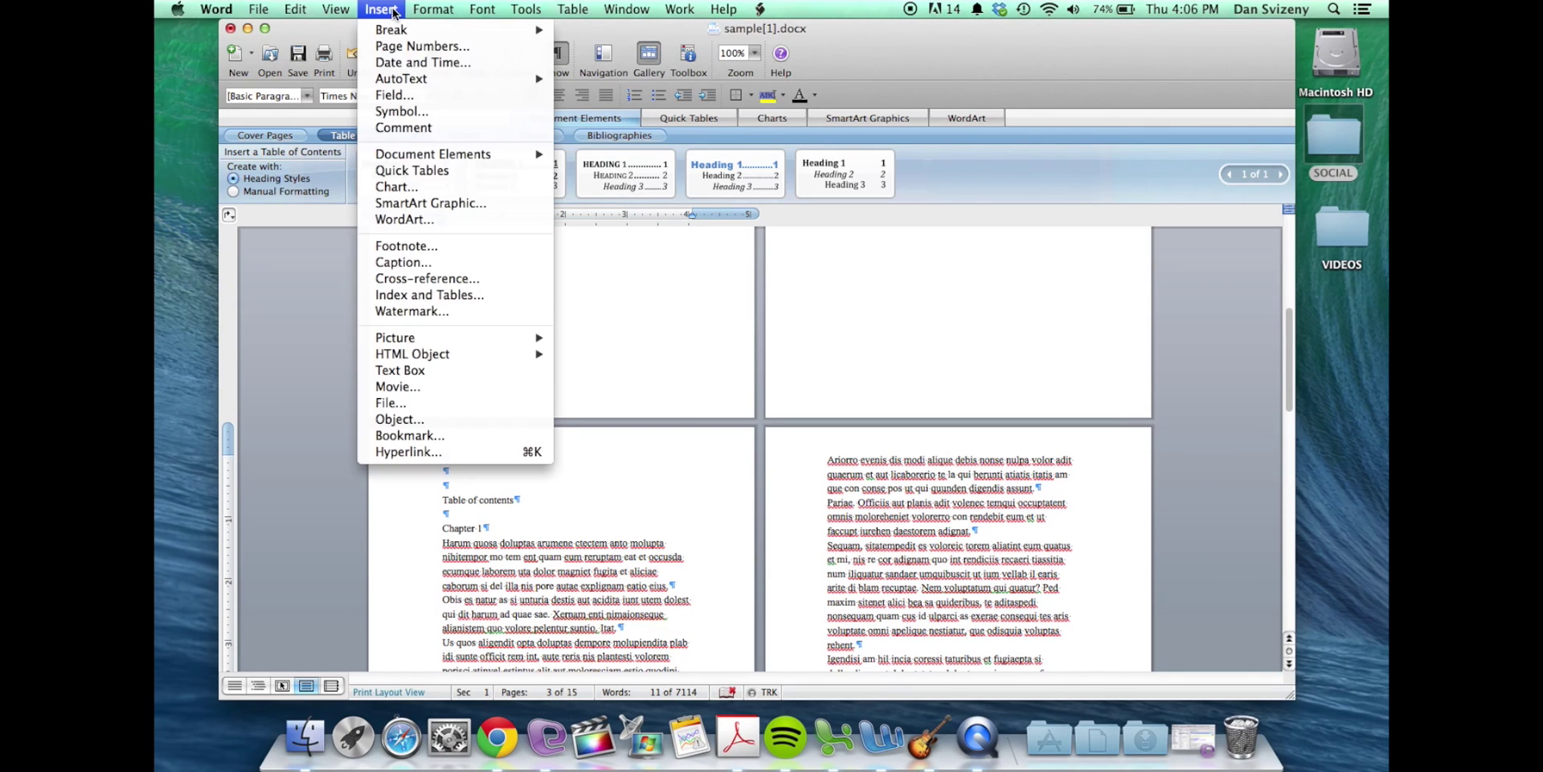
pyautogui.moveTo(410, 37)
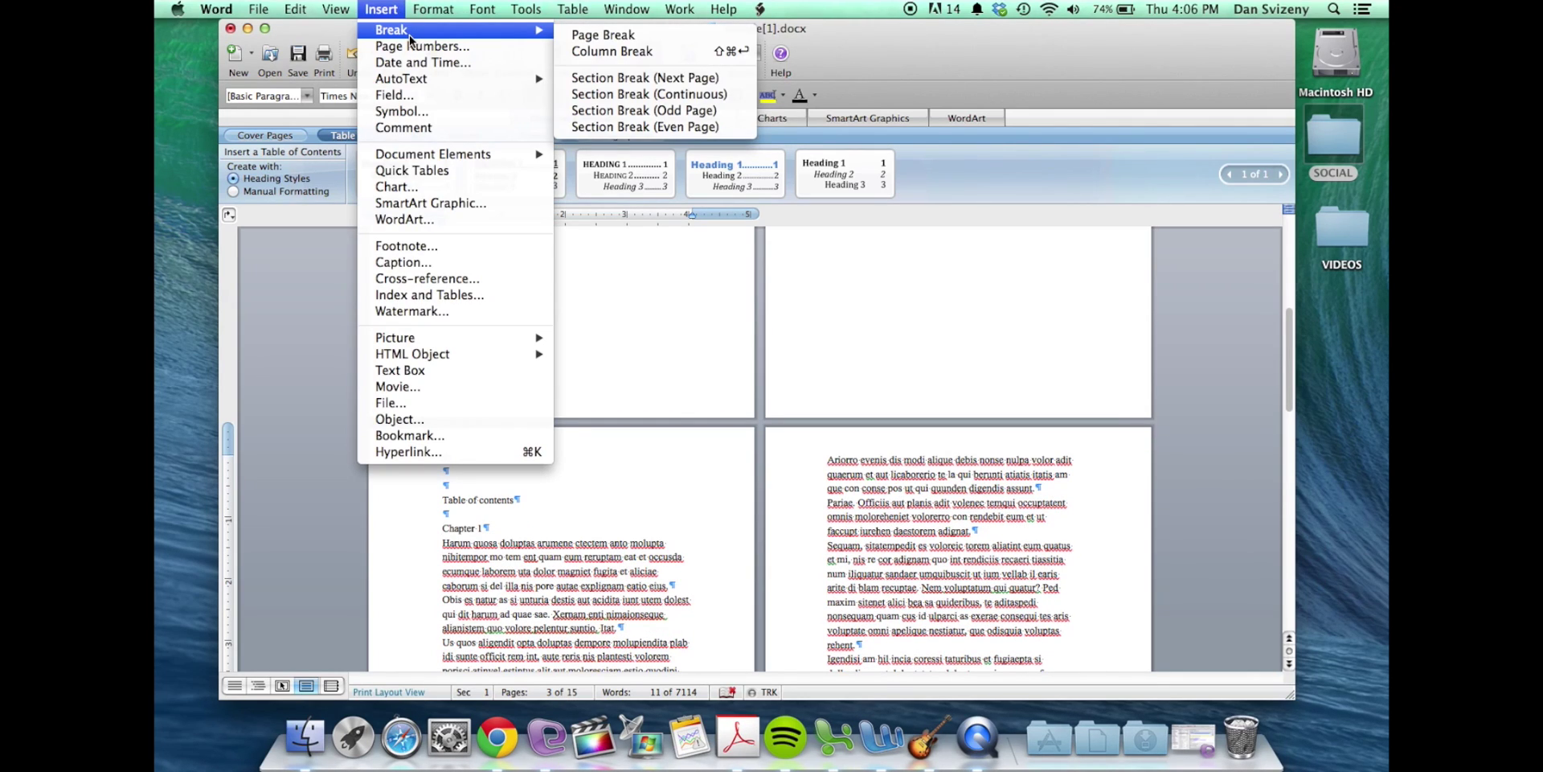
pyautogui.click(623, 78)
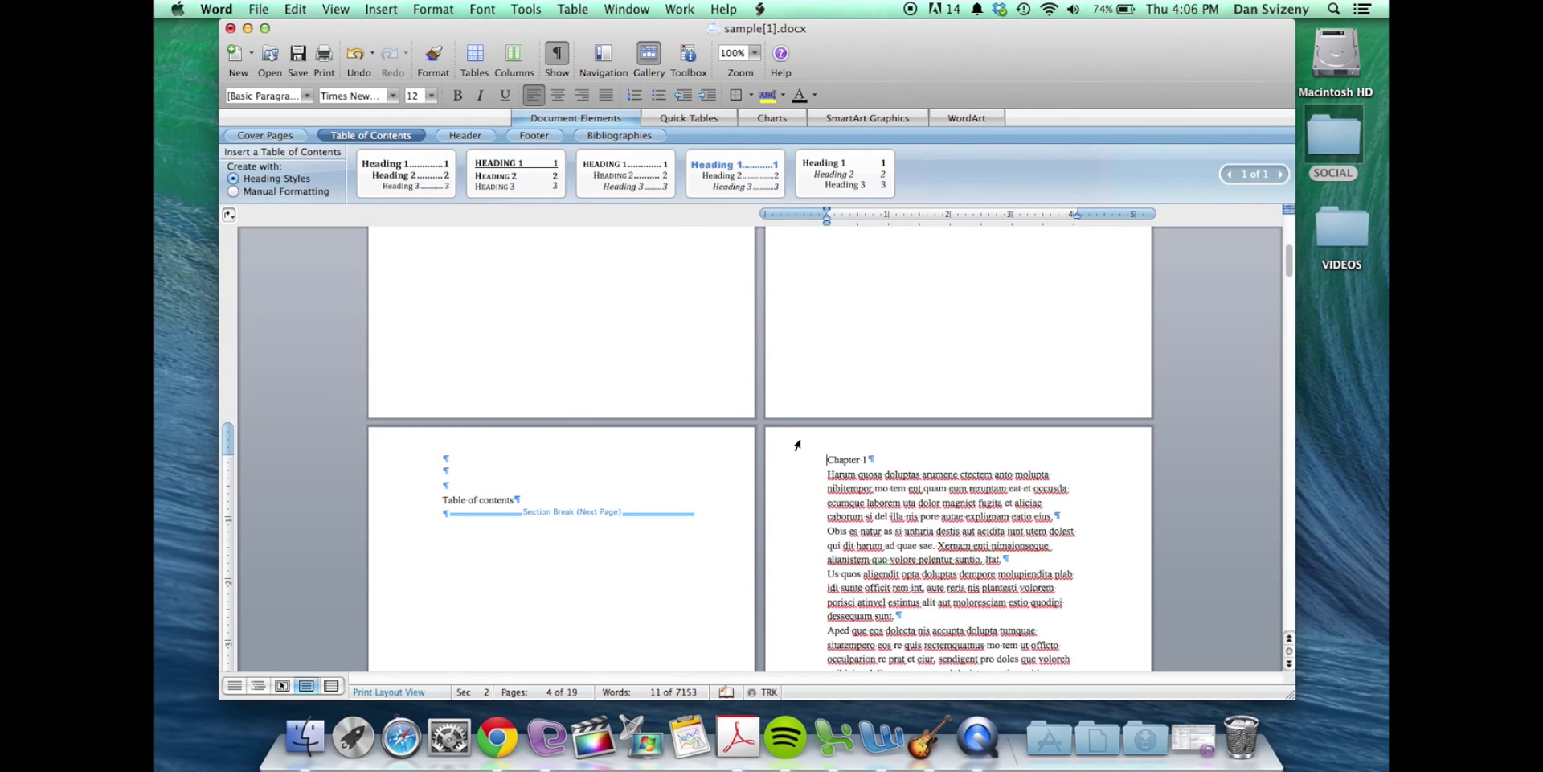
# Step: Apply the Heading 1 style to the Chapter 1 line
pyautogui.moveTo(827, 459); pyautogui.dragTo(871, 459)
pyautogui.click(305, 96)
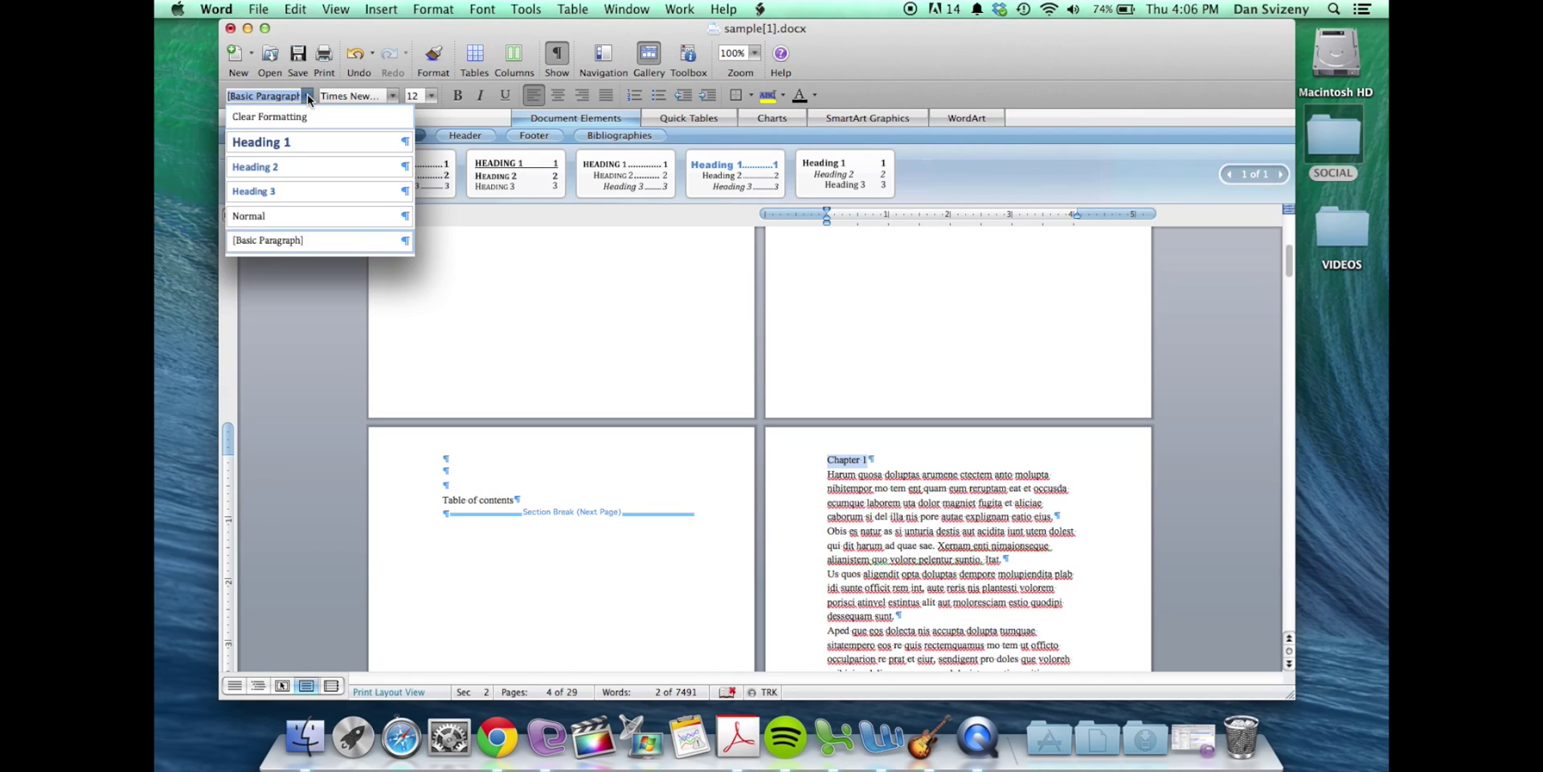
pyautogui.click(297, 142)
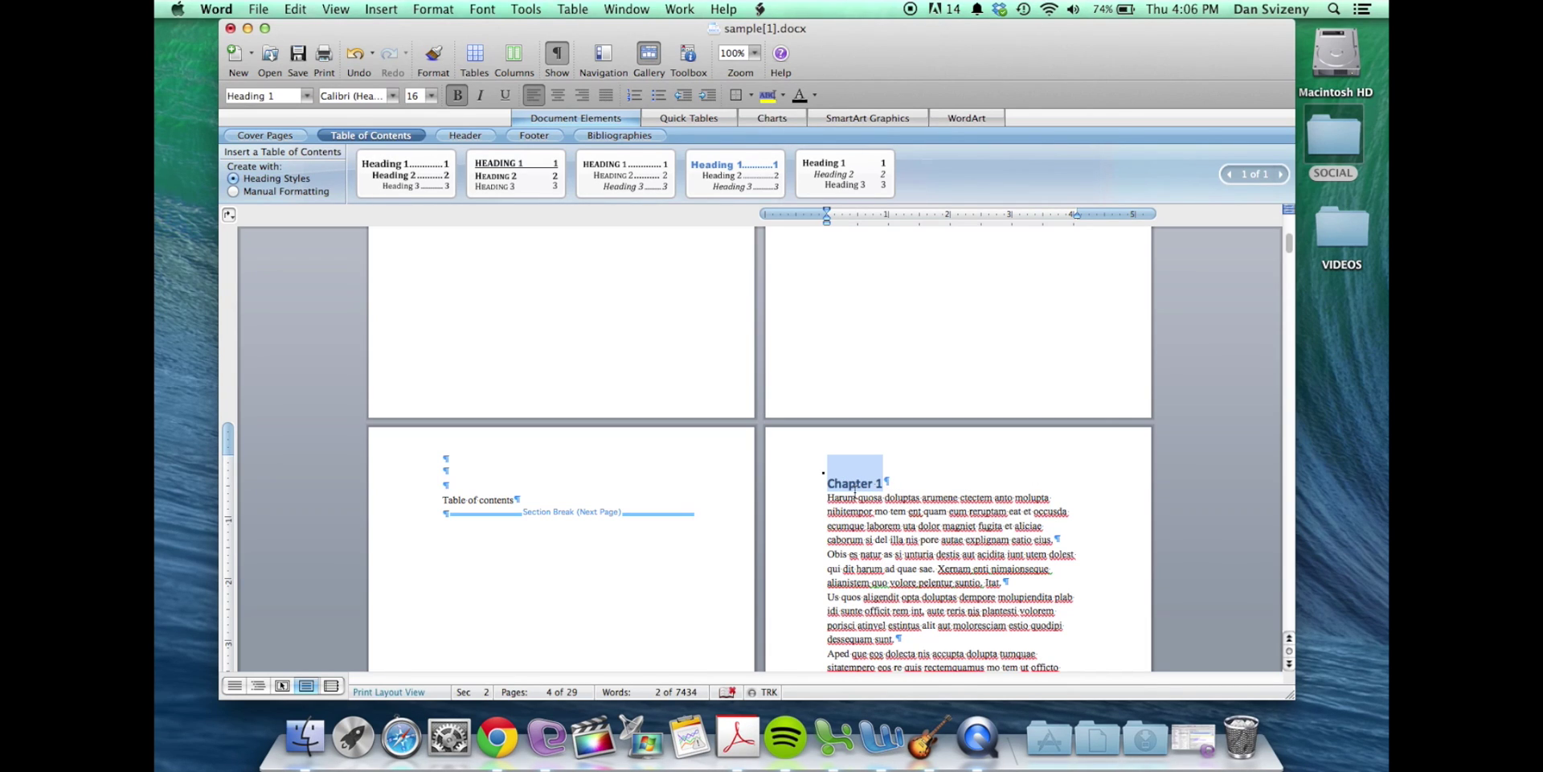
# Step: Find the Chapter 2 line further on in the manuscript and apply the Heading 1 style to it
pyautogui.scroll(-15, 855, 490)
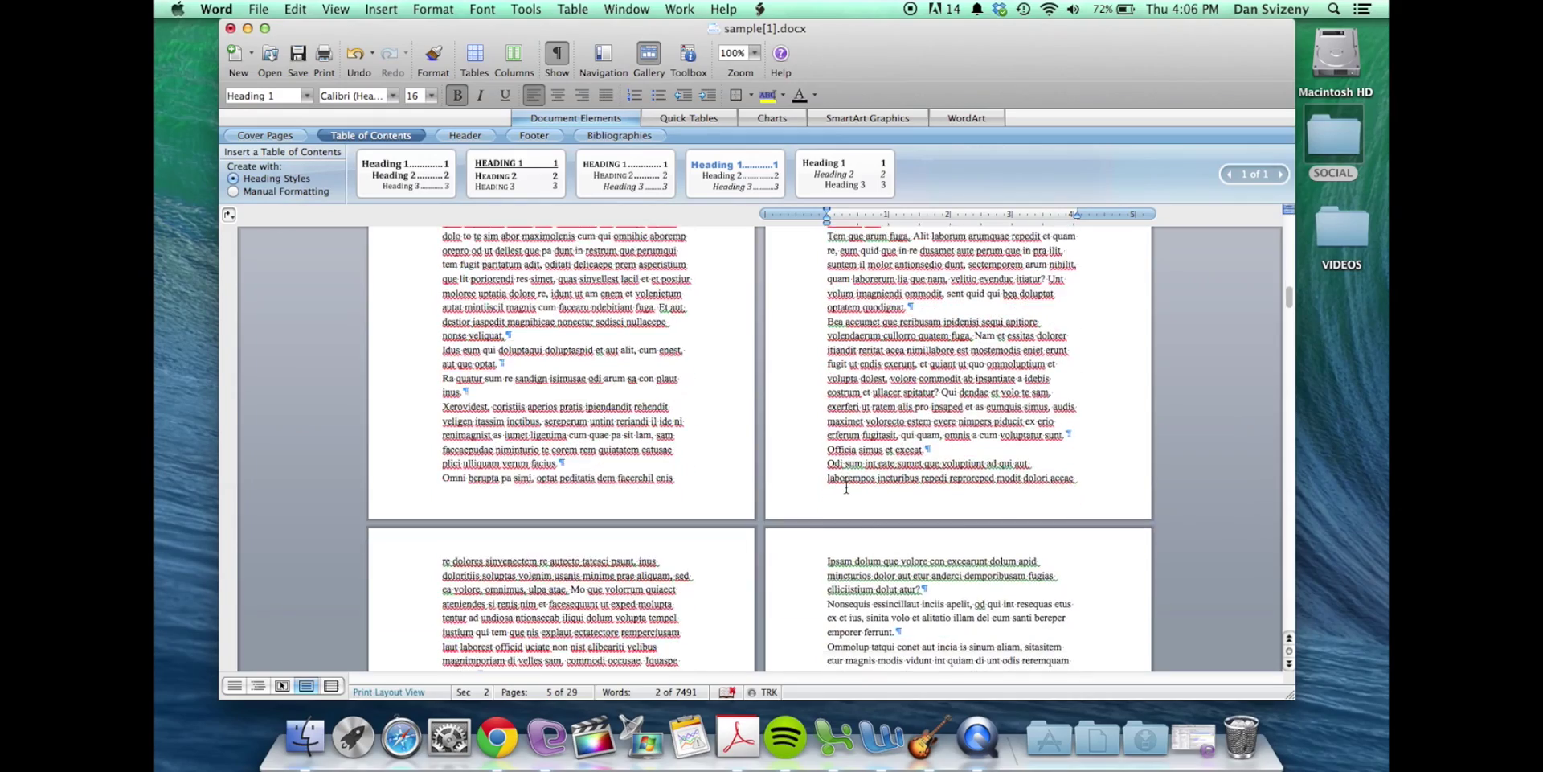
pyautogui.scroll(-15, 846, 488)
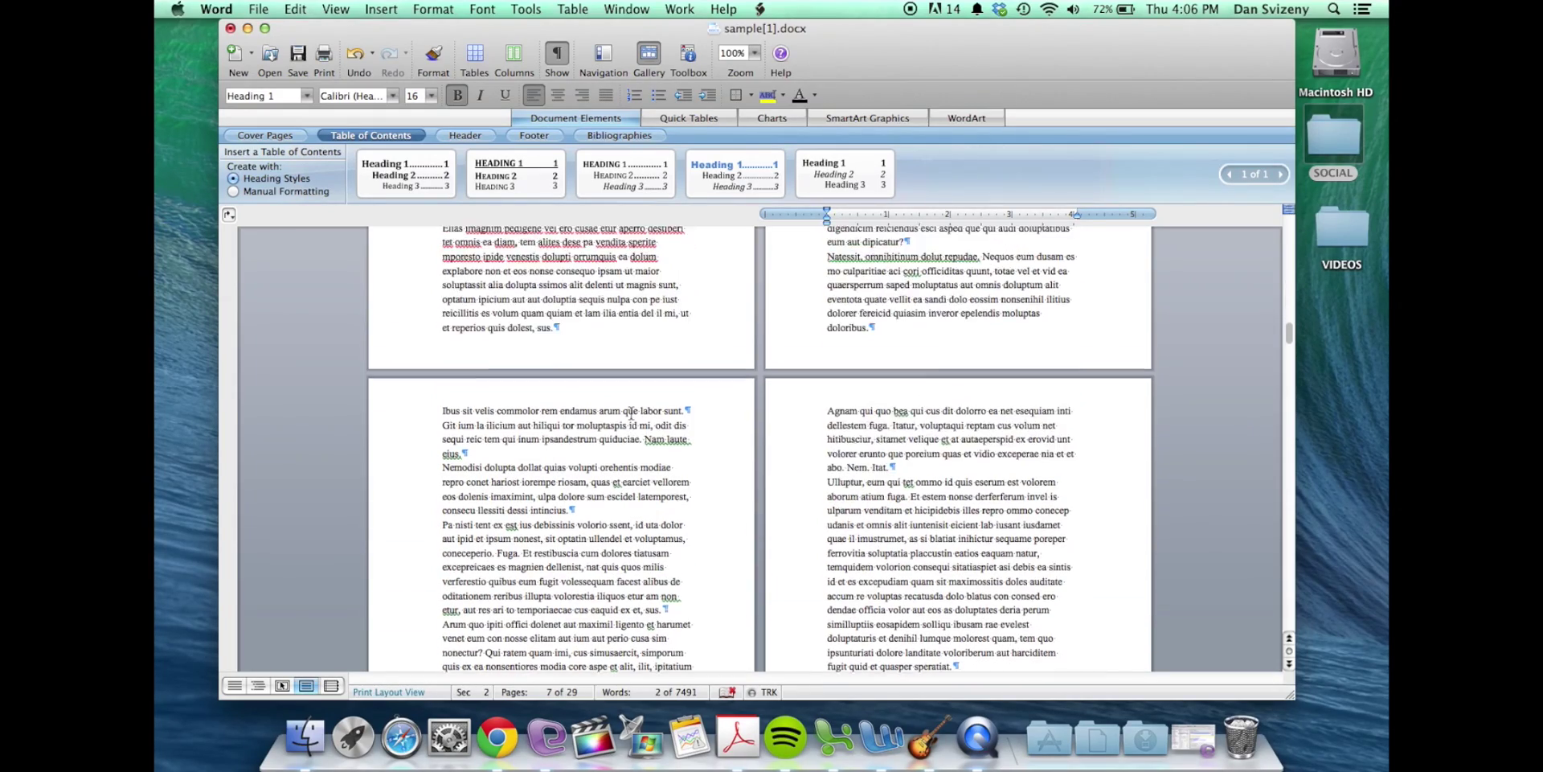
pyautogui.scroll(5, 631, 412)
pyautogui.moveTo(440, 399); pyautogui.dragTo(491, 400)
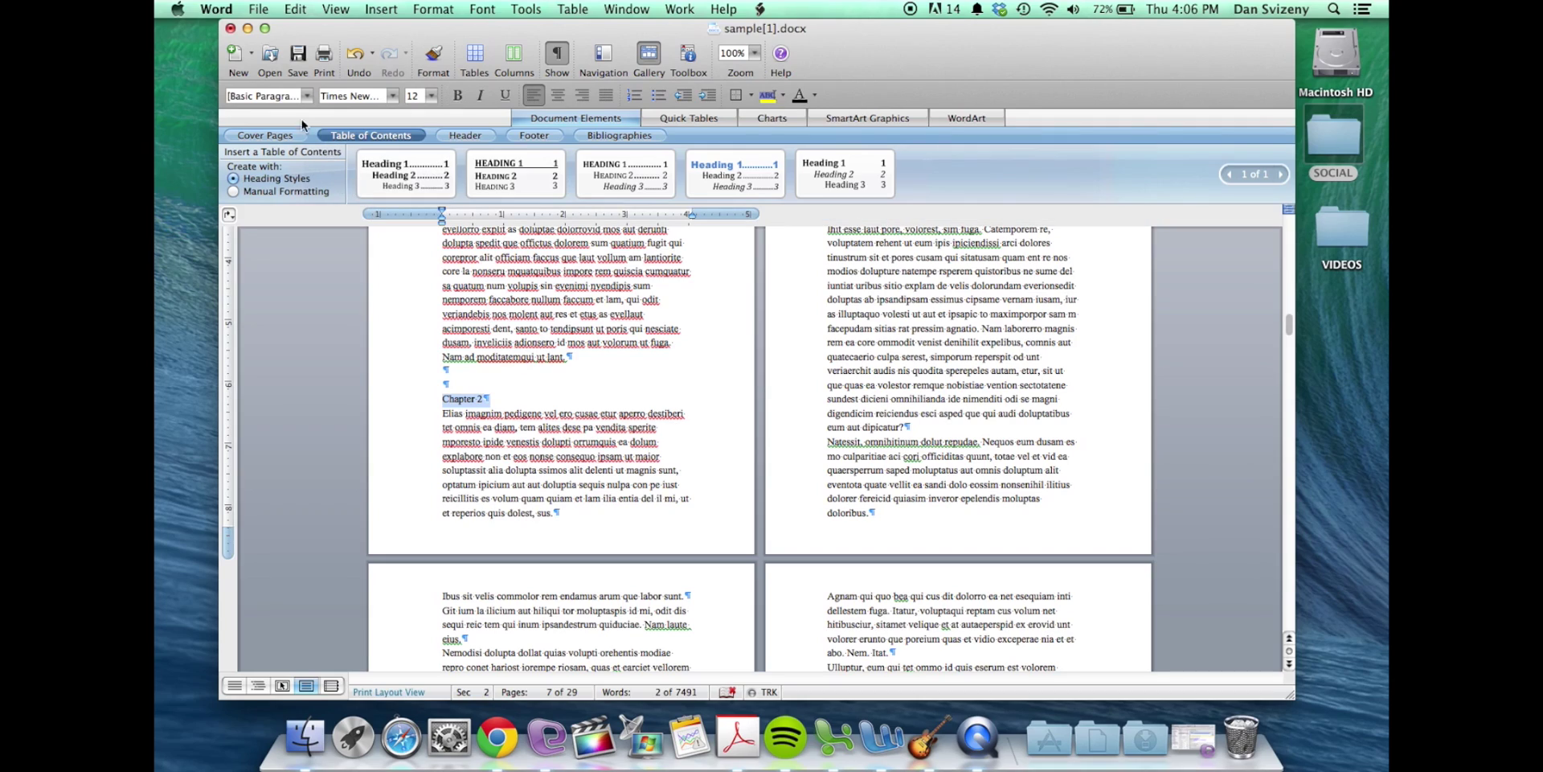
pyautogui.click(307, 96)
pyautogui.click(296, 144)
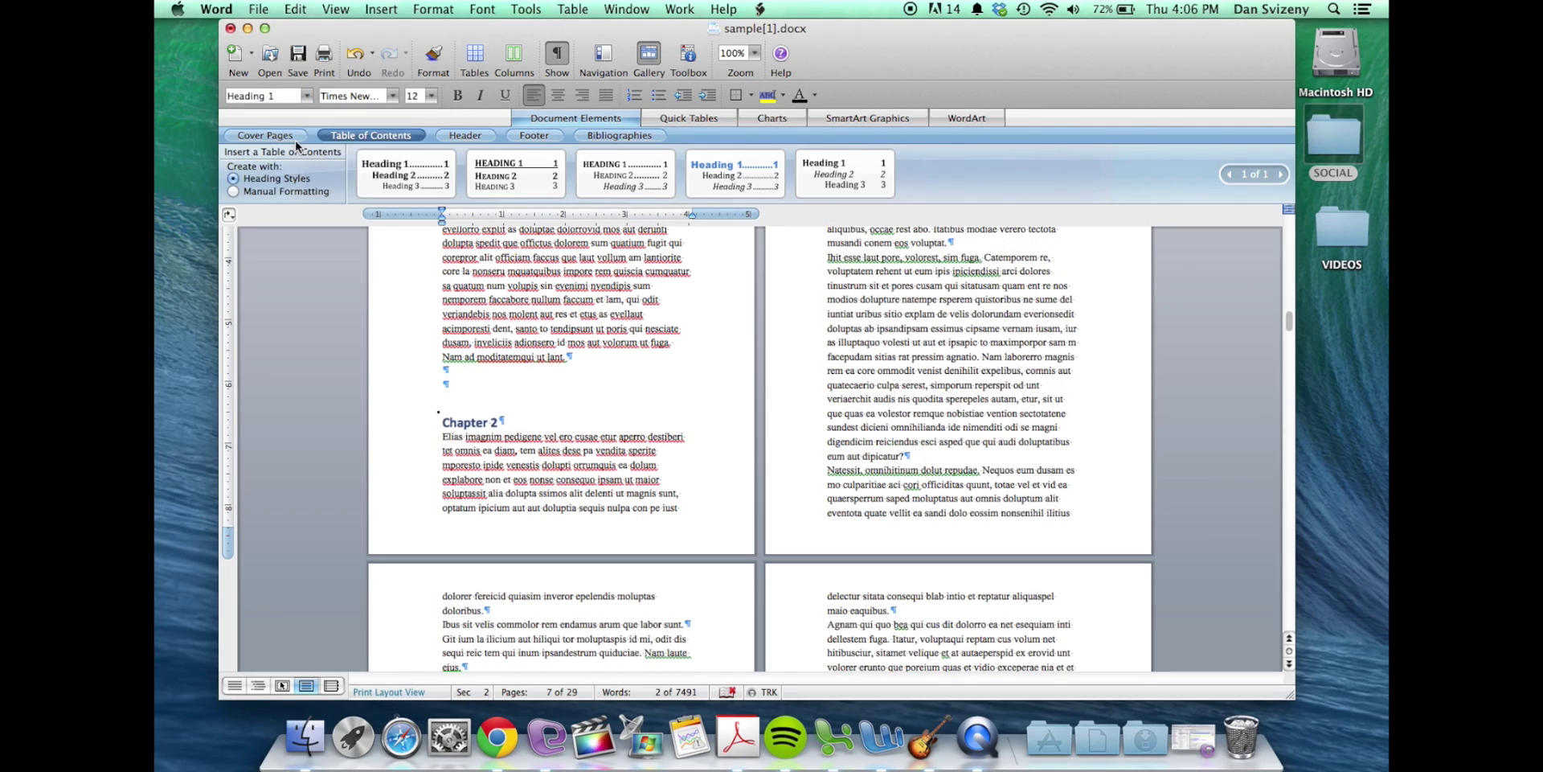
pyautogui.scroll(5, 606, 414)
pyautogui.scroll(20, 607, 405)
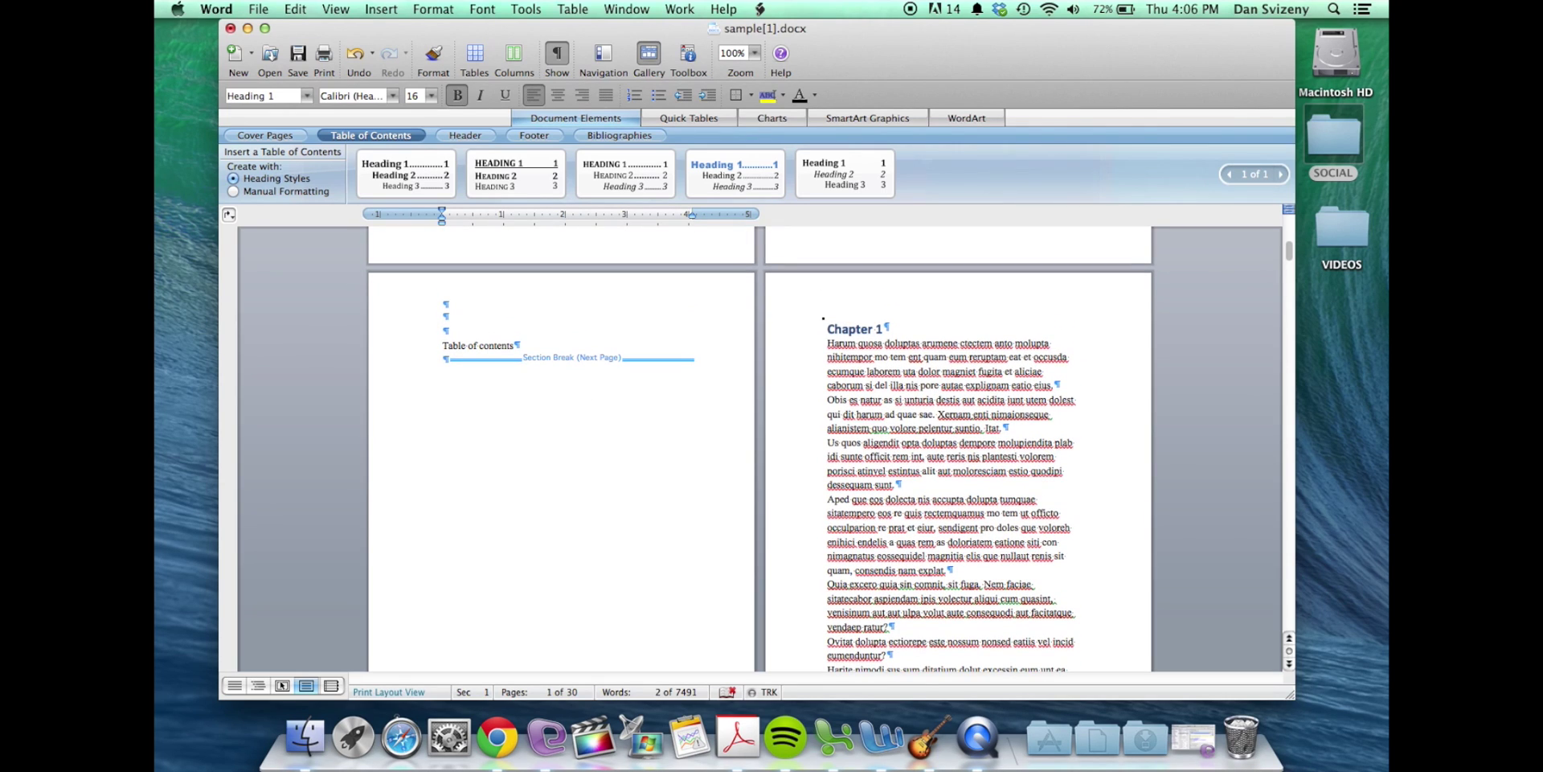
pyautogui.scroll(1, 760, 466)
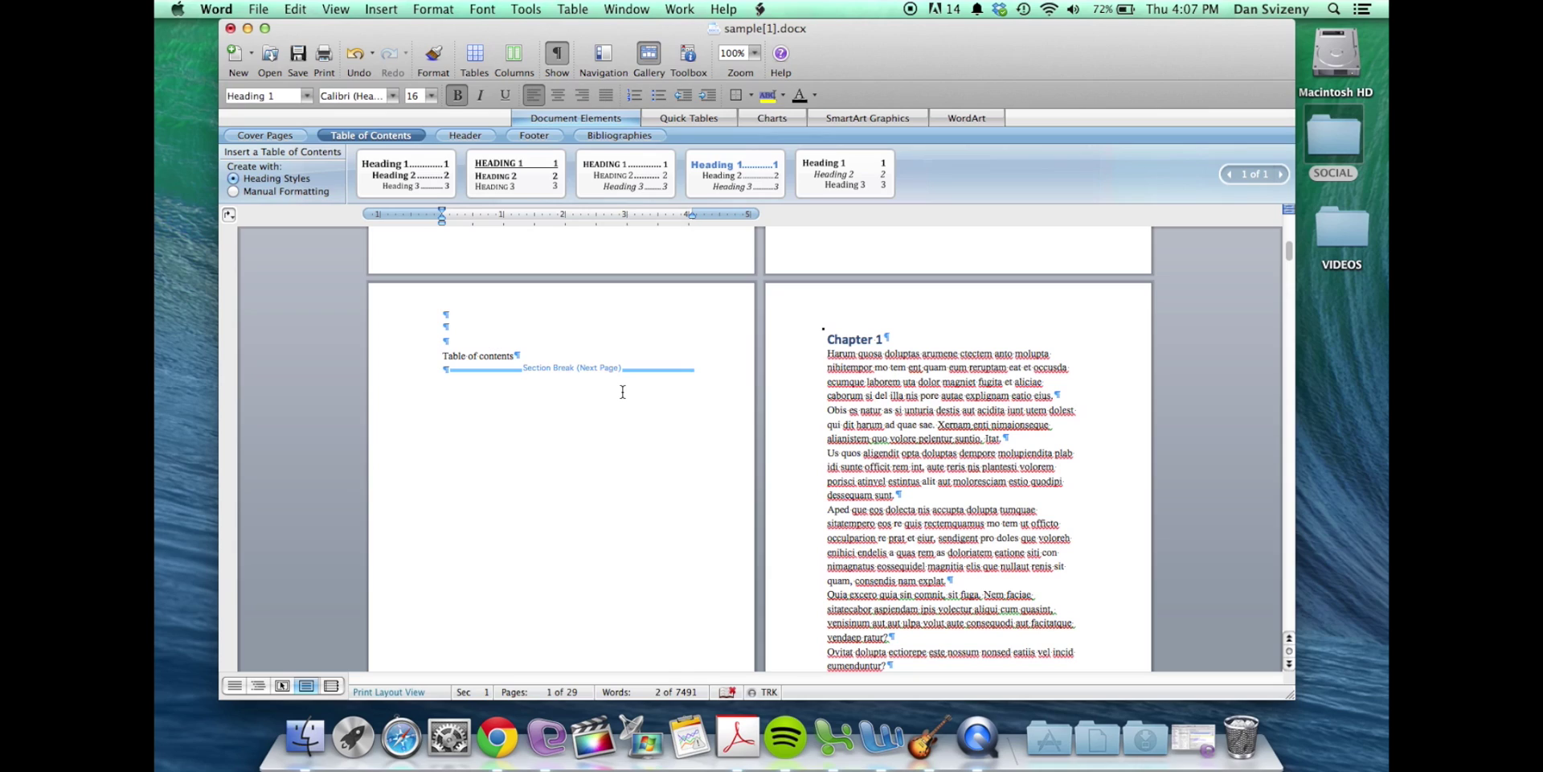
pyautogui.scroll(3, 623, 392)
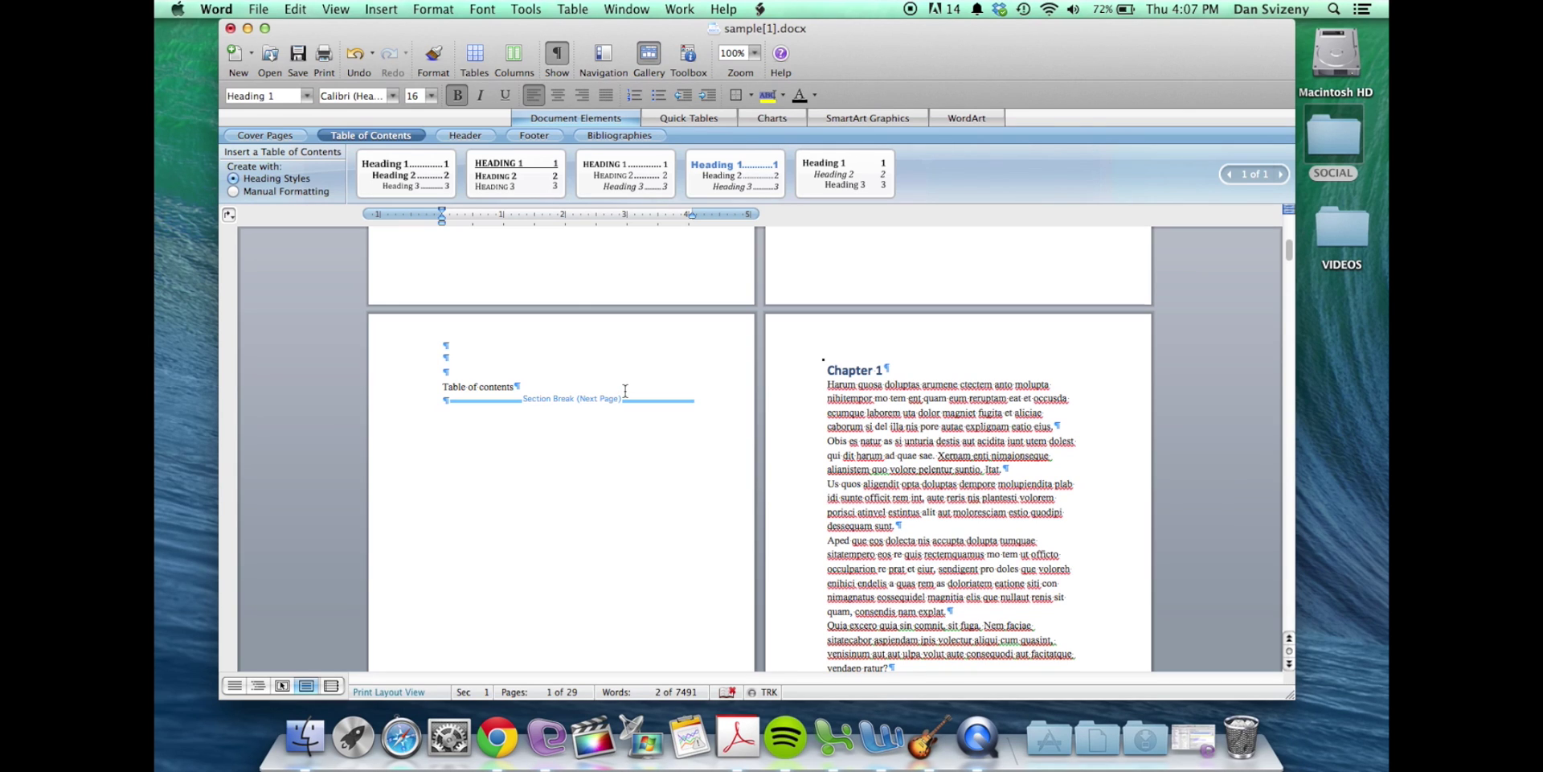
# Step: Insert a next-page section break directly before the Chapter 2 heading
pyautogui.scroll(-20, 622, 391)
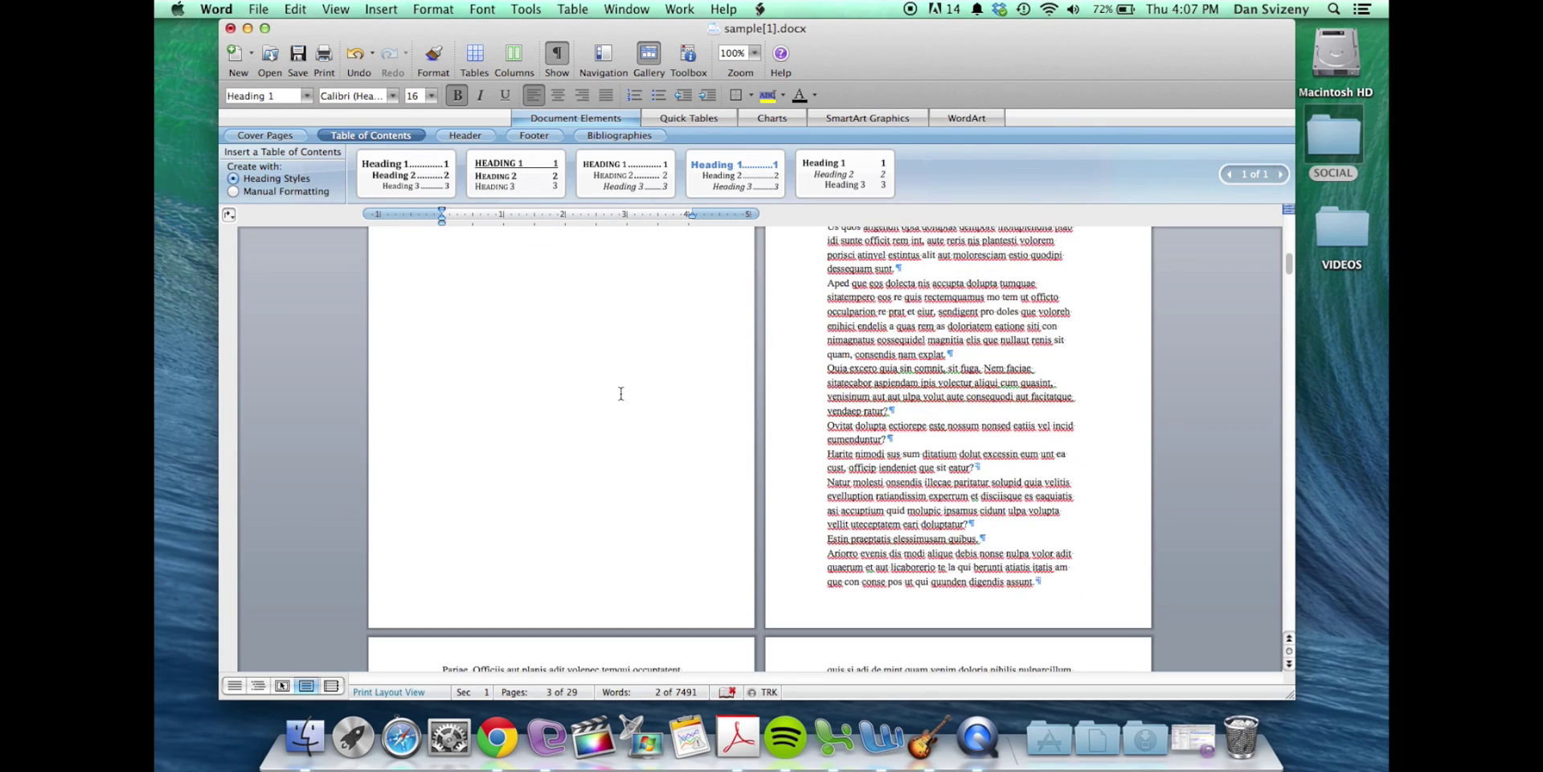
pyautogui.scroll(-20, 620, 393)
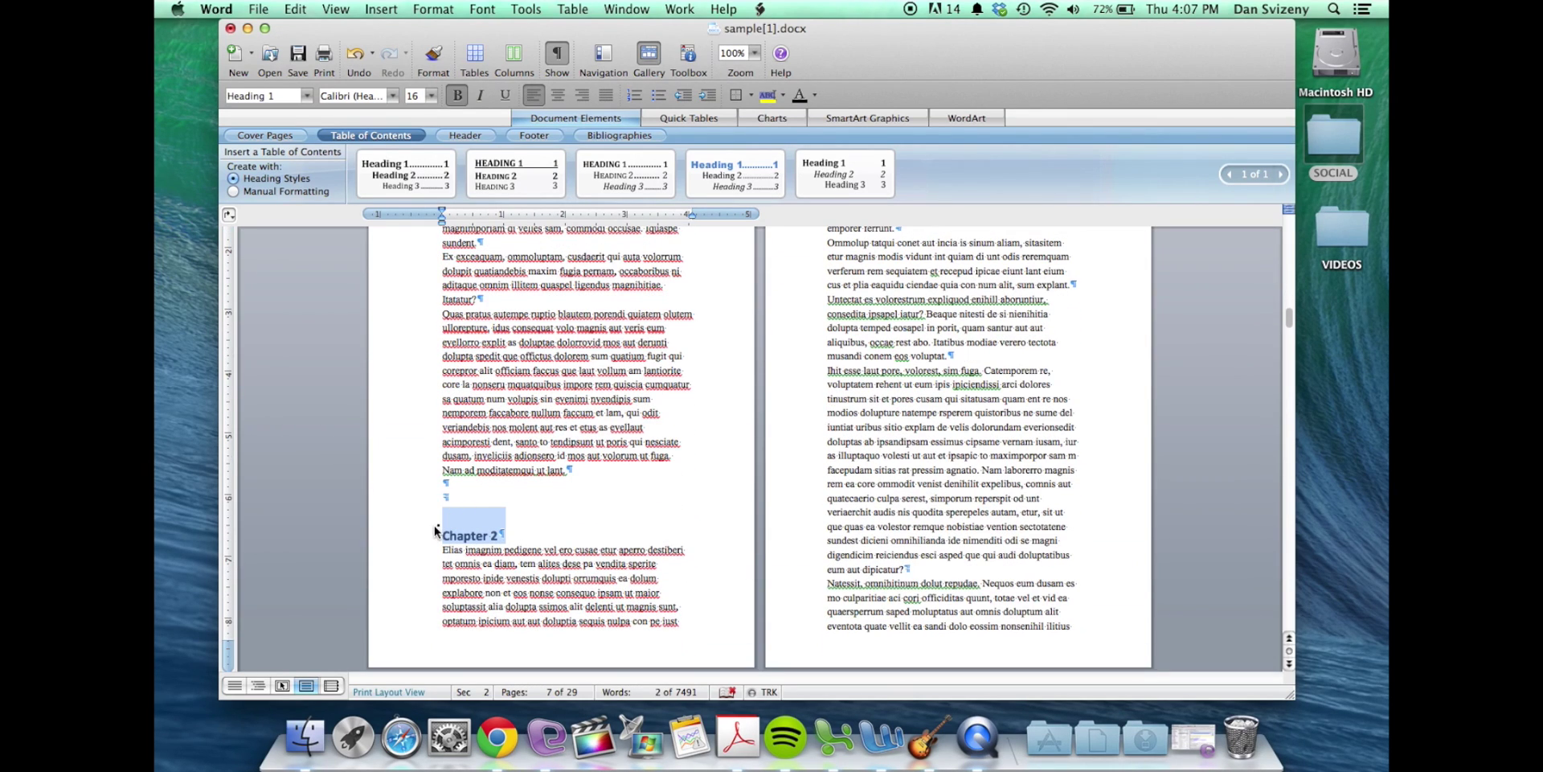
pyautogui.click(455, 534)
pyautogui.press('super+shift+Home')
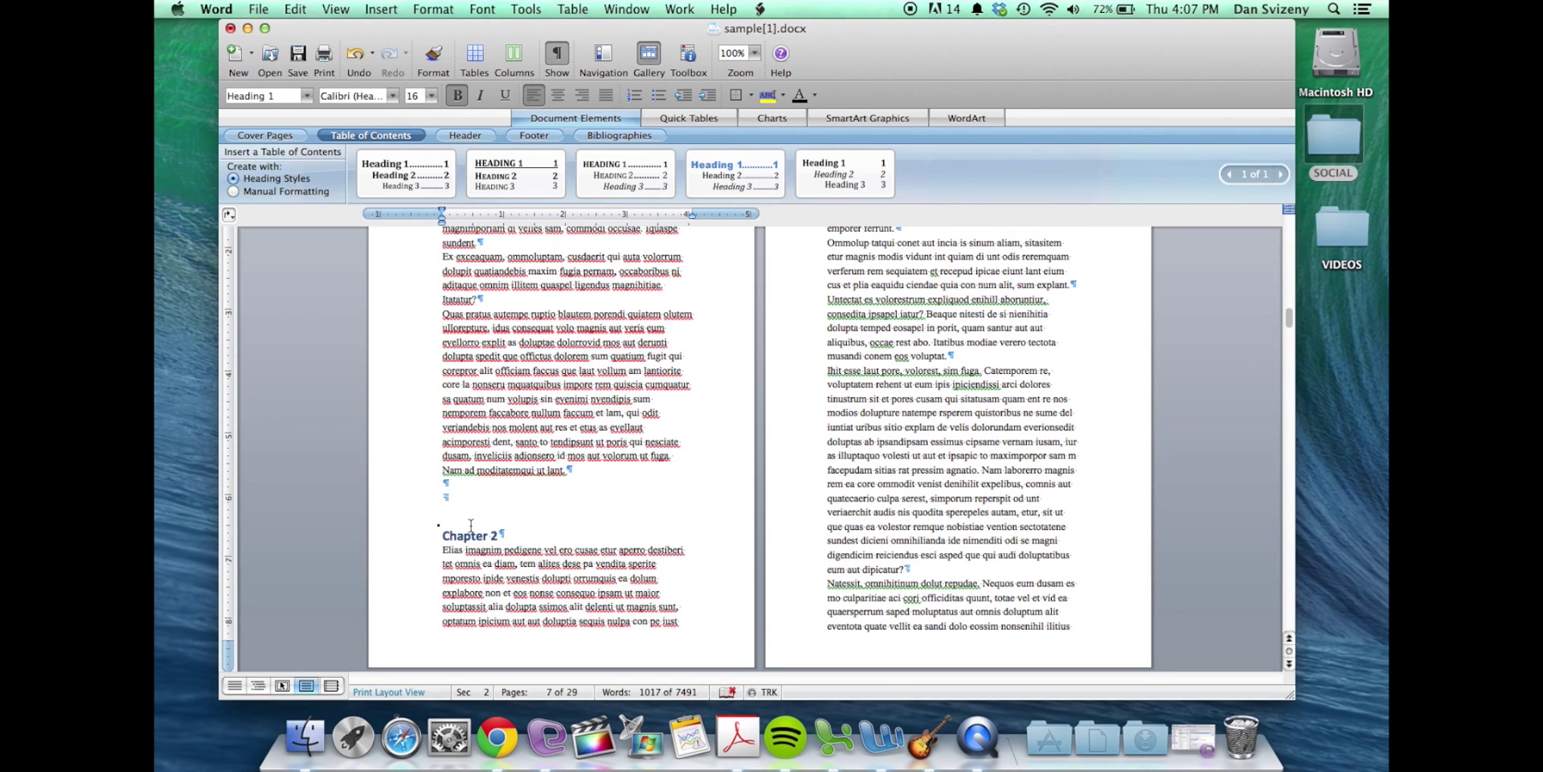
pyautogui.click(381, 9)
pyautogui.moveTo(392, 31)
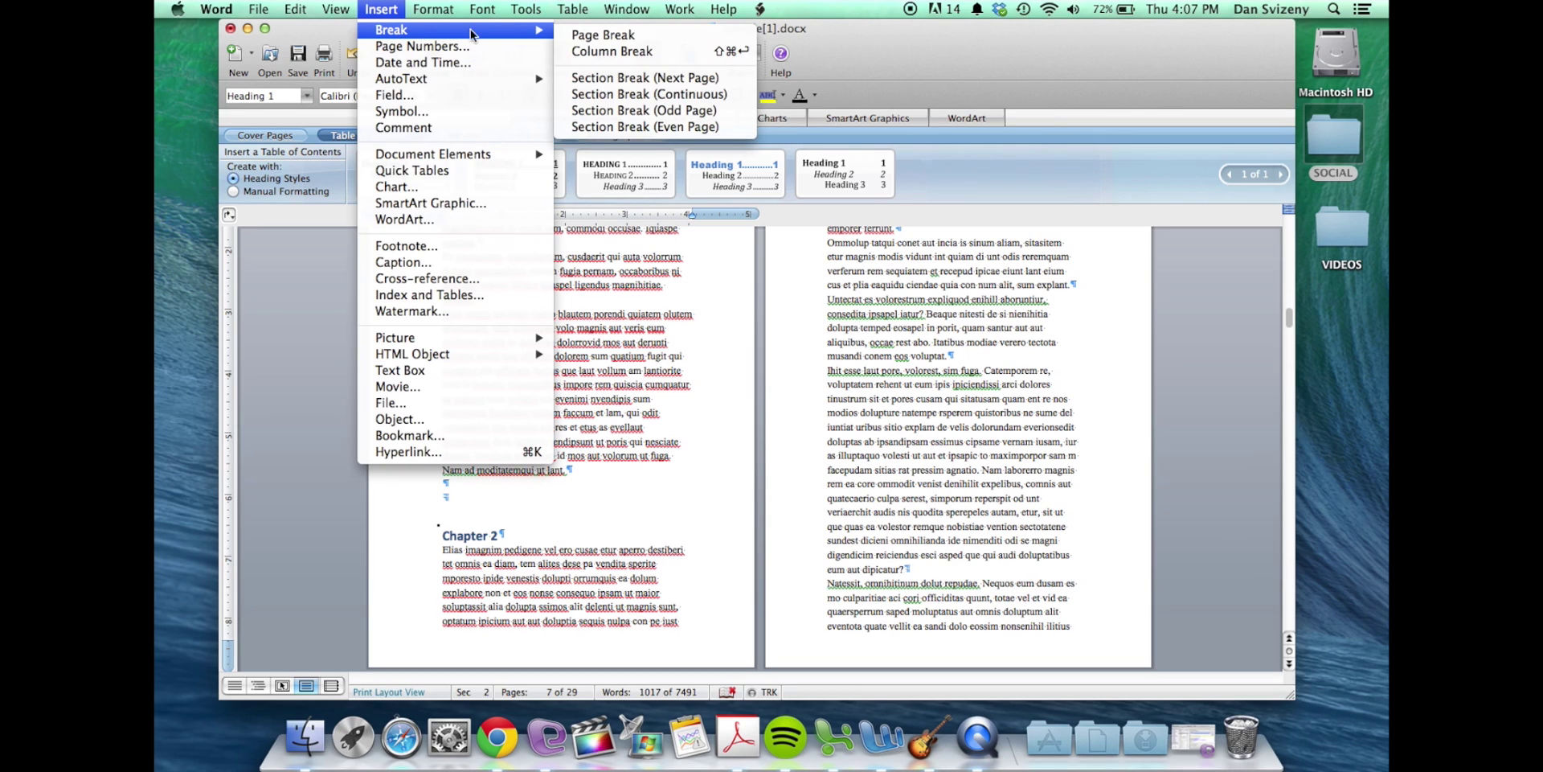
pyautogui.click(635, 78)
# Step: Replace the Table of contents line before Chapter 1 with an automatic table of contents built from the heading styles
pyautogui.scroll(10, 668, 418)
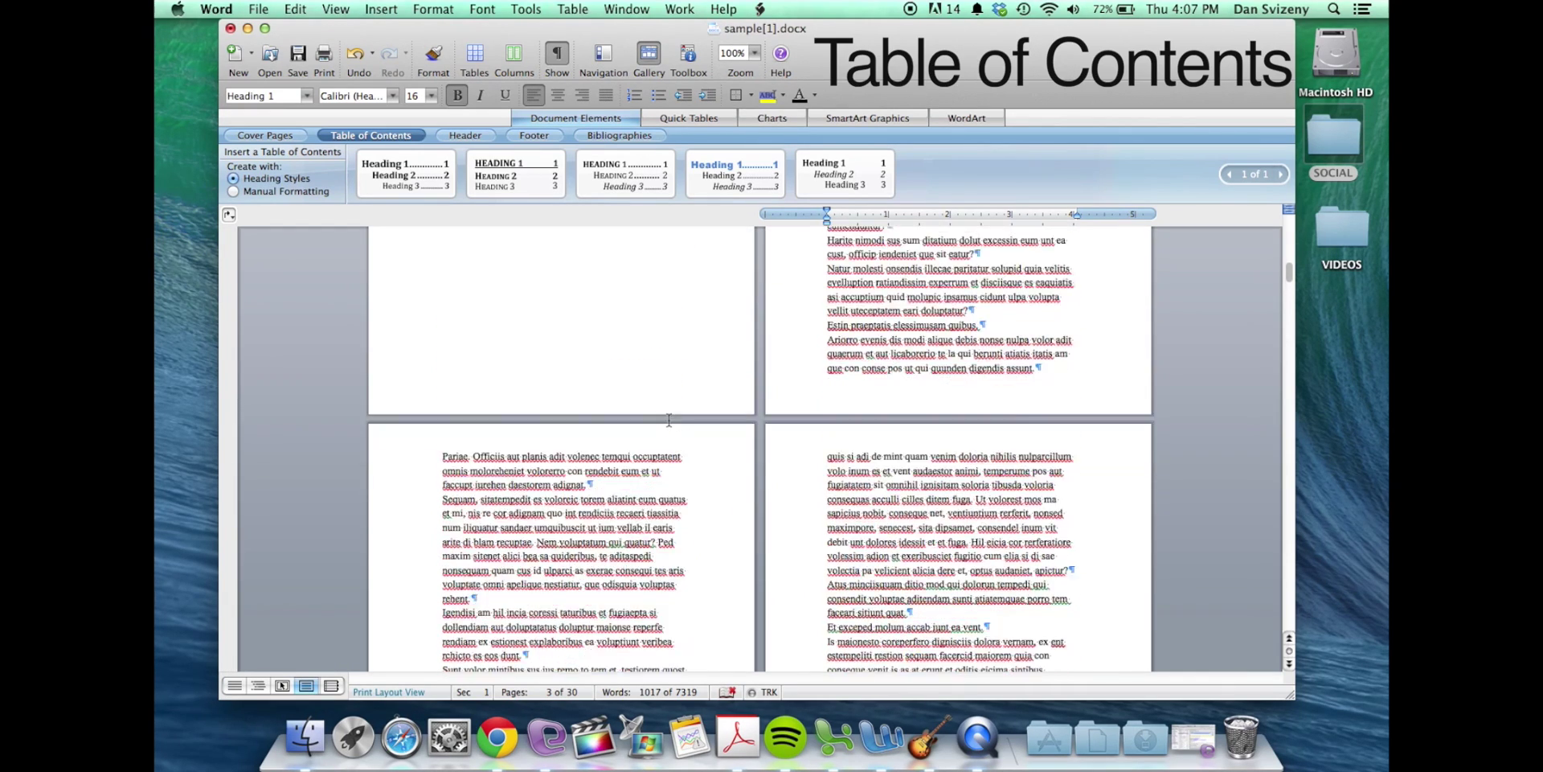
pyautogui.scroll(10, 840, 445)
# Step: Replace the Chapter 1 heading text with My First Chapter
pyautogui.click(865, 432)
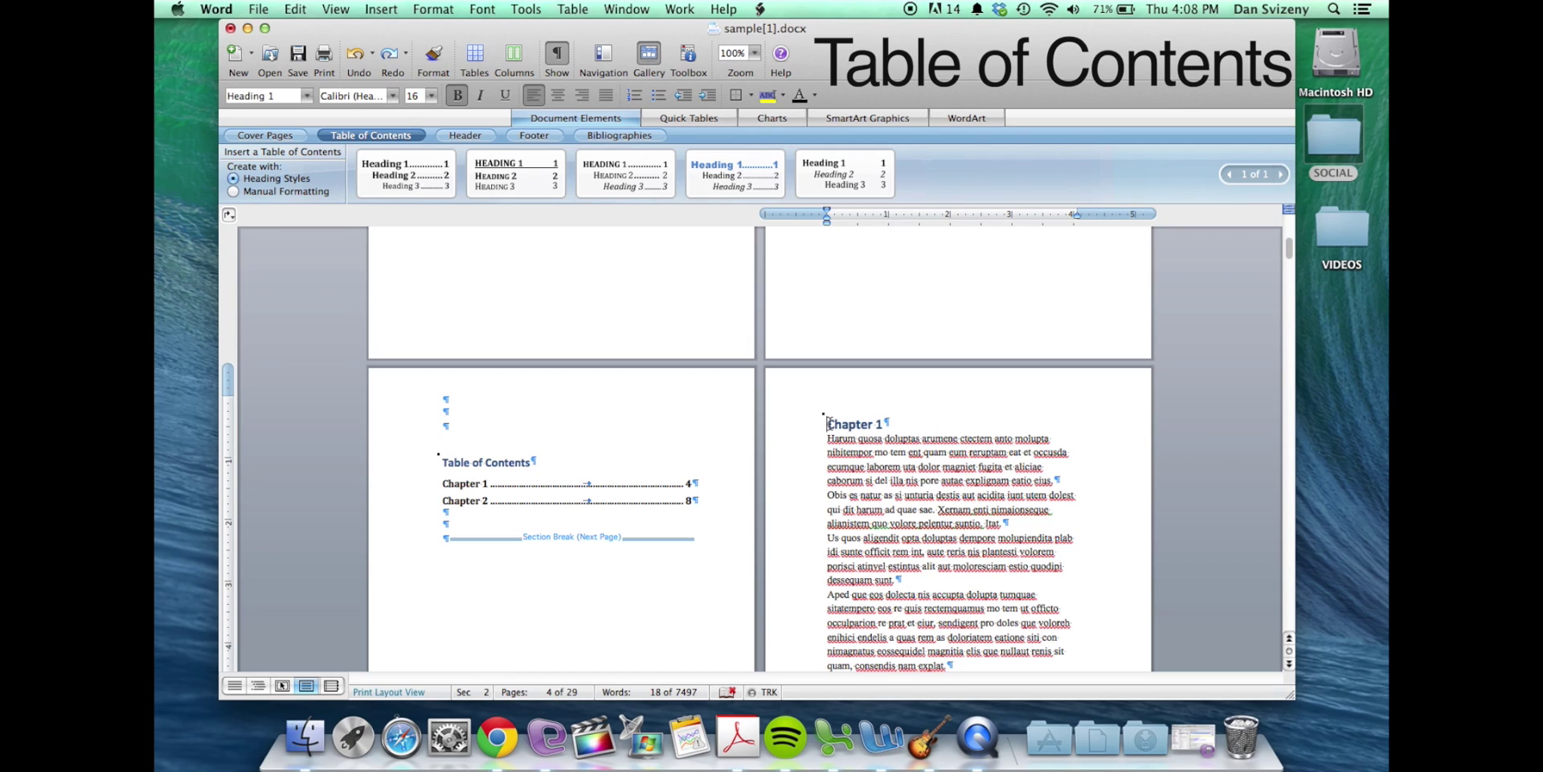
pyautogui.moveTo(828, 423); pyautogui.dragTo(884, 422)
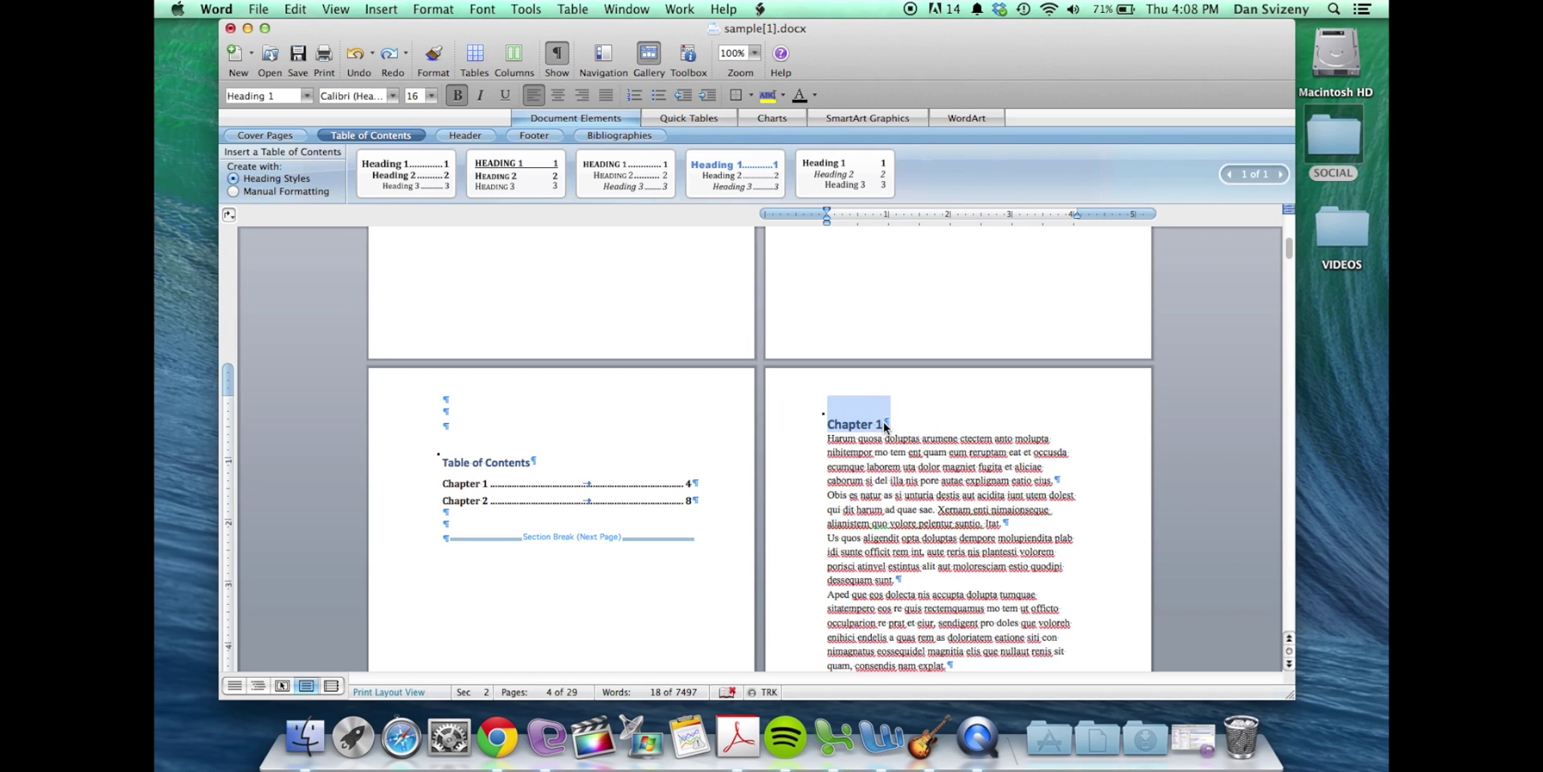
pyautogui.write('My Firs')
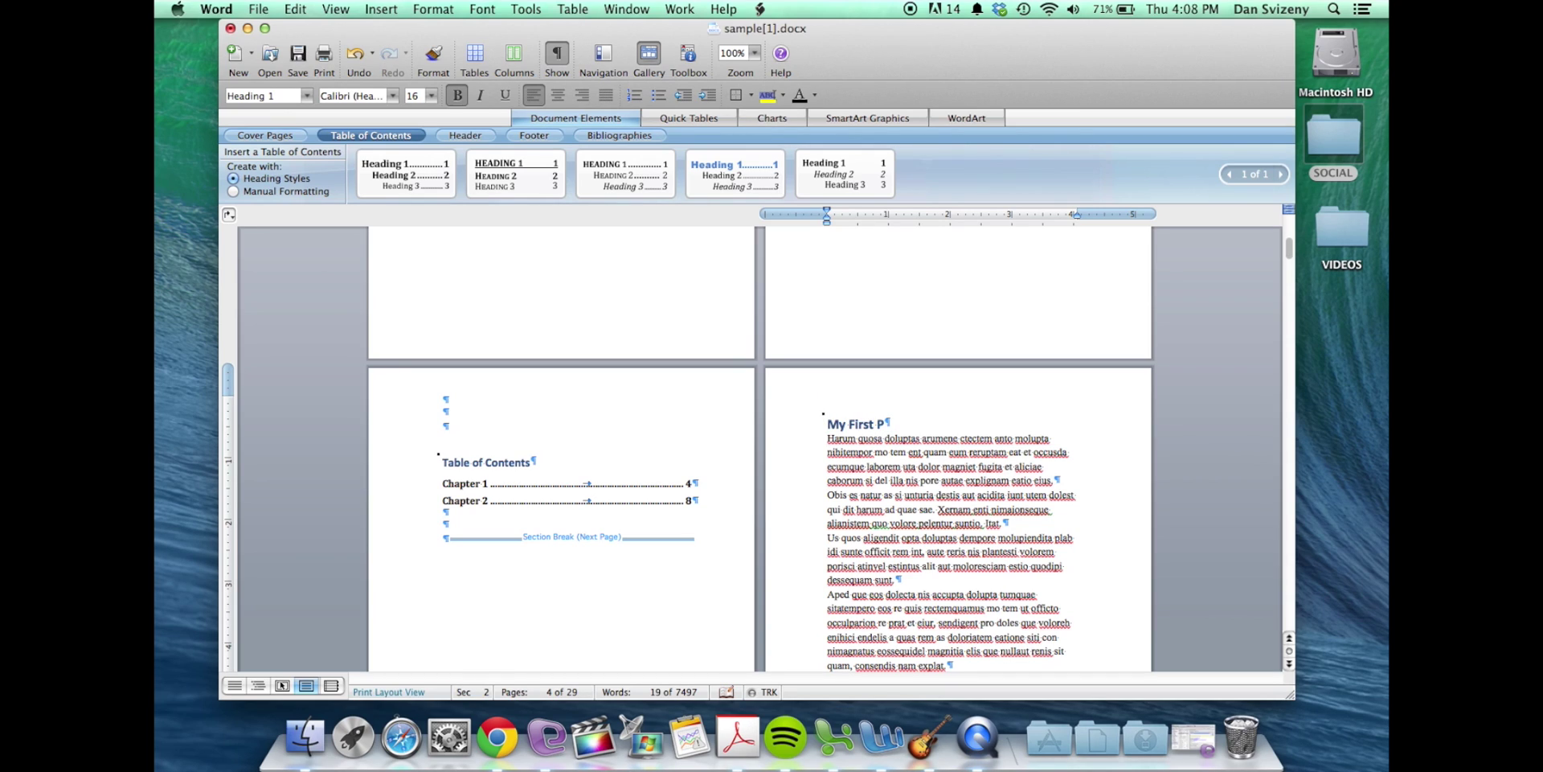
pyautogui.write('t Chapter')
# Step: Update the entire table of contents so its entries match the current chapter headings
pyautogui.click(567, 479)
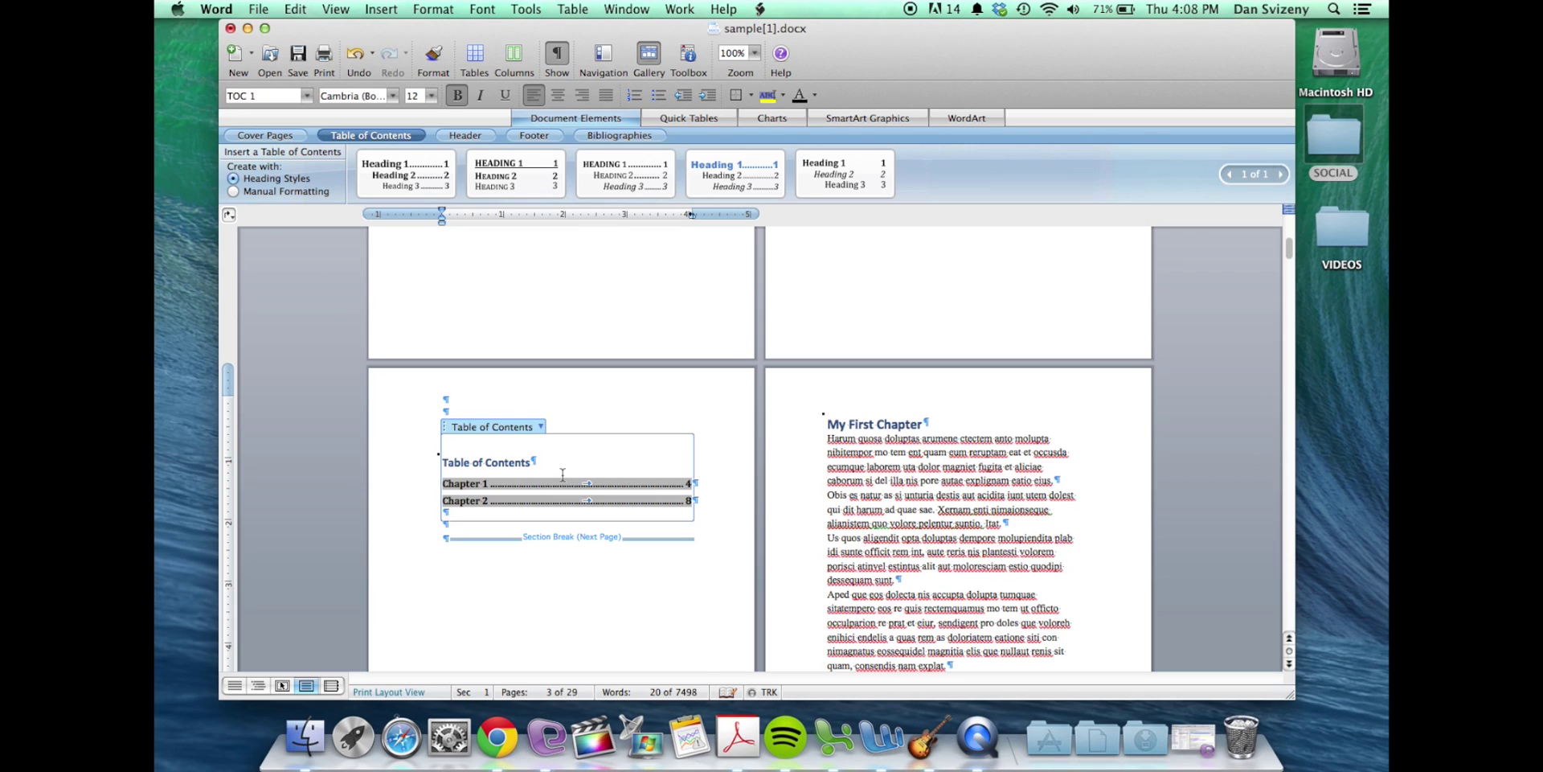
pyautogui.click(541, 426)
pyautogui.click(533, 446)
pyautogui.click(664, 483)
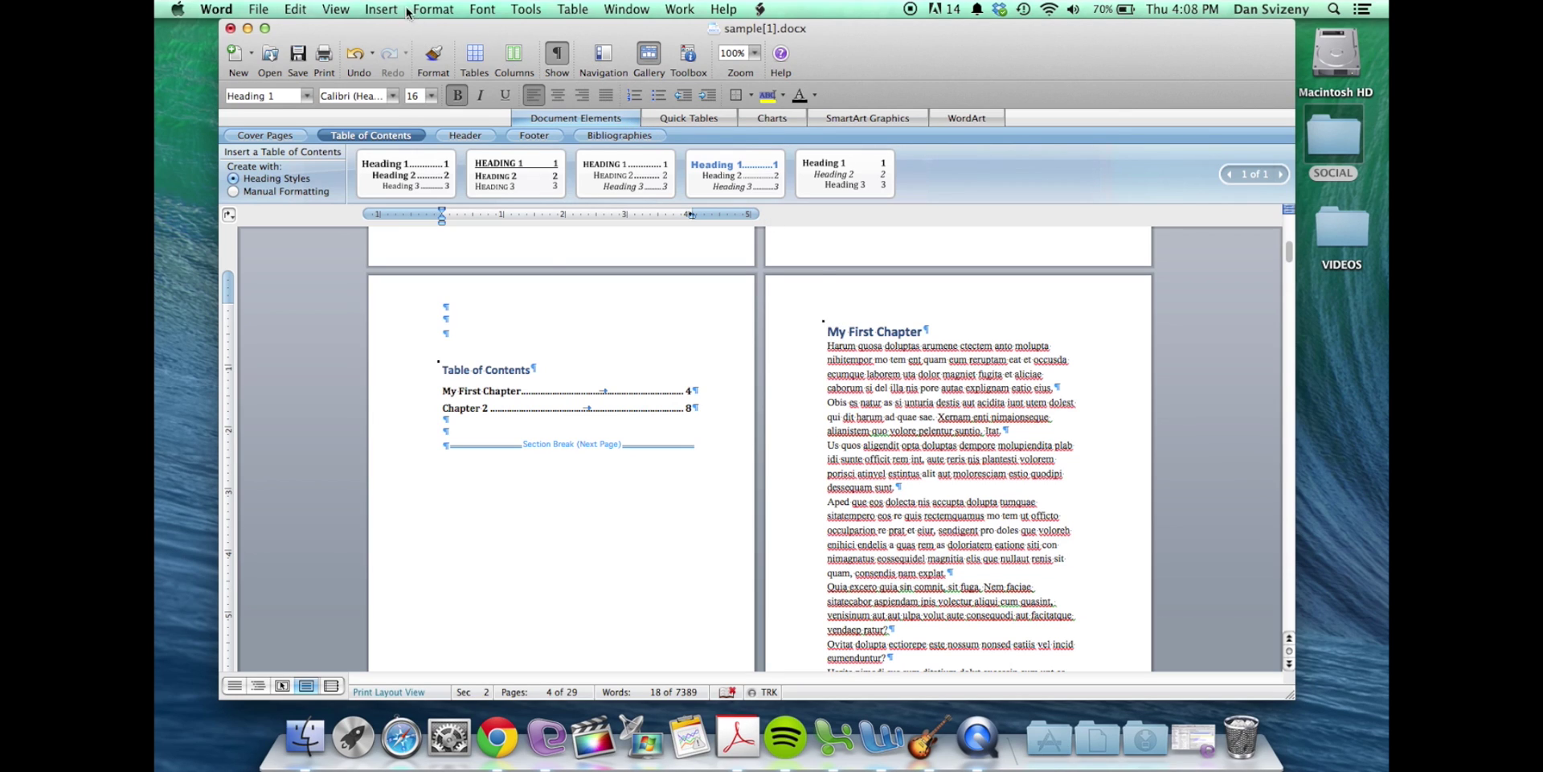
# Step: Insert a page break directly before the My First Chapter heading
pyautogui.click(380, 9)
pyautogui.moveTo(410, 31)
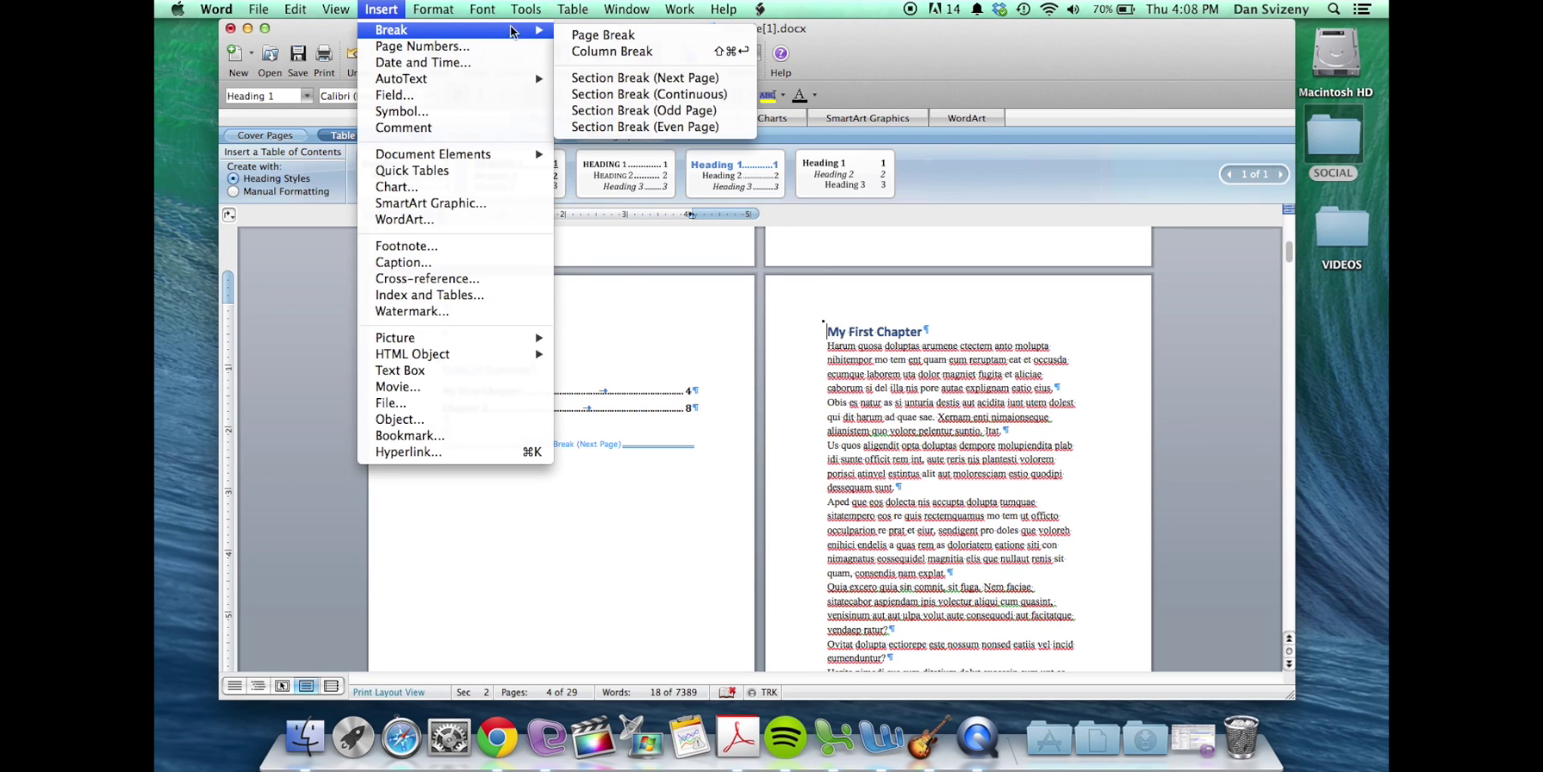
pyautogui.click(586, 35)
pyautogui.scroll(5, 756, 378)
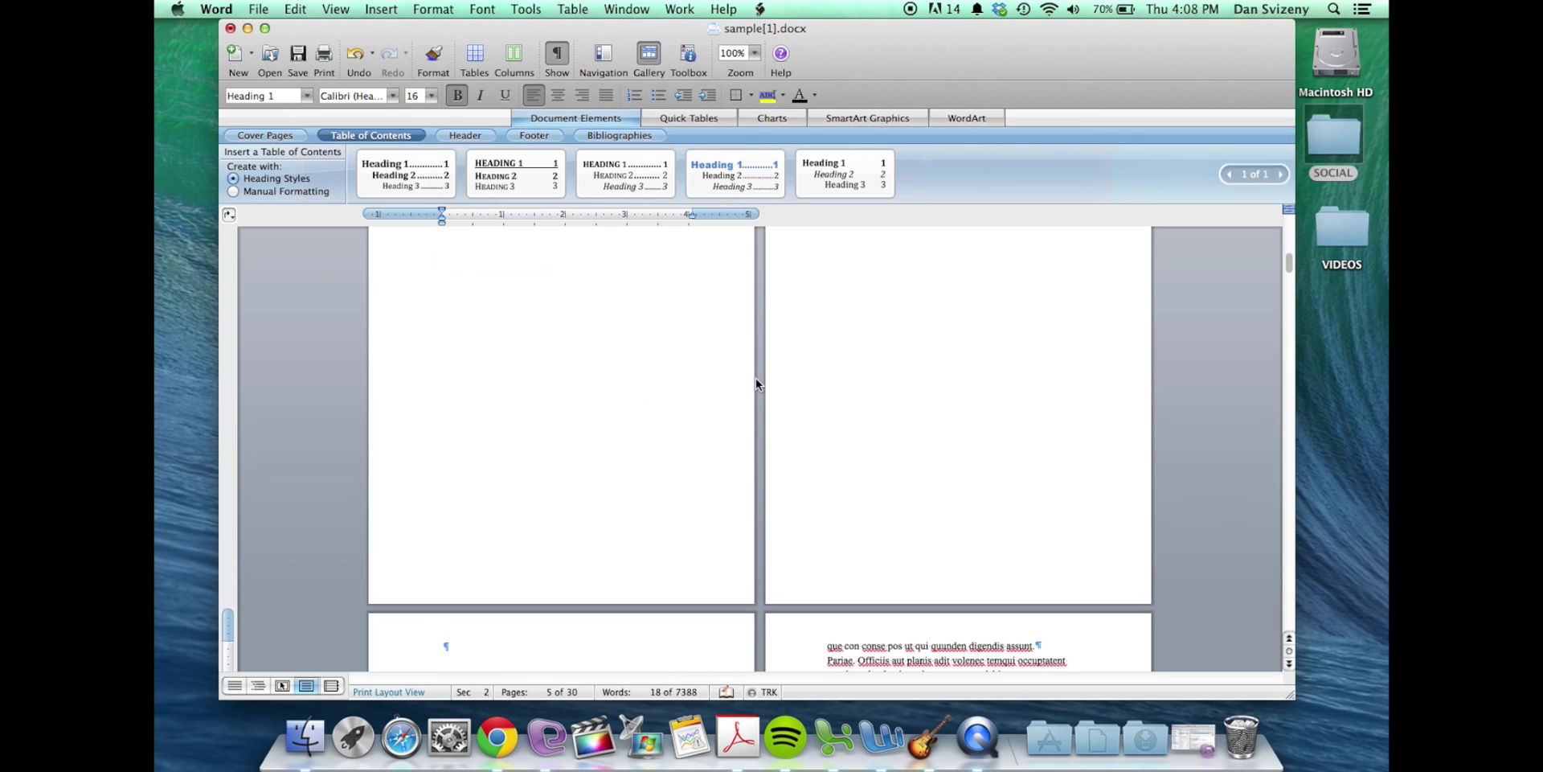
# Step: Update only the page numbers in the table of contents
pyautogui.click(529, 468)
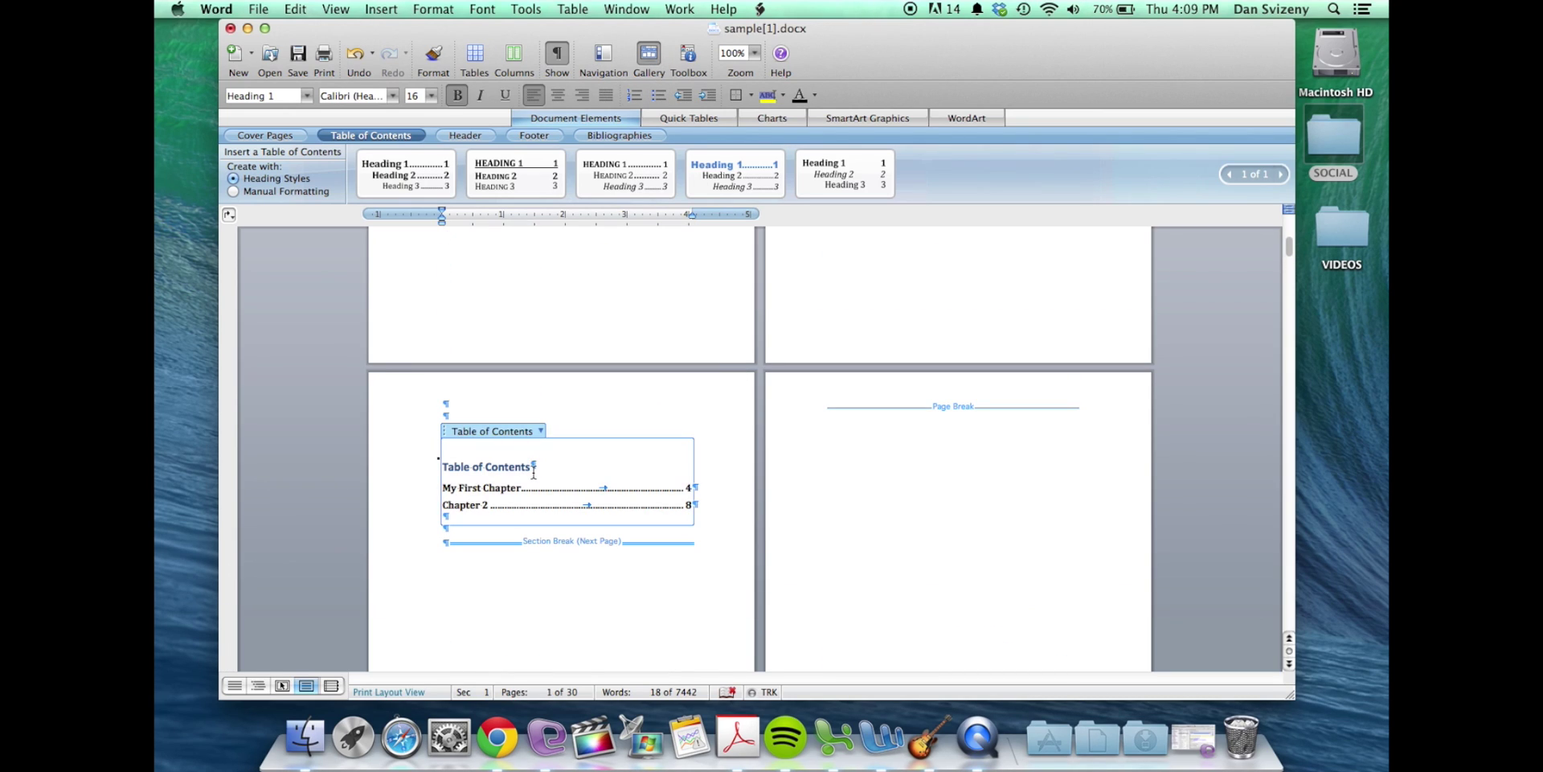
pyautogui.click(542, 432)
pyautogui.click(494, 450)
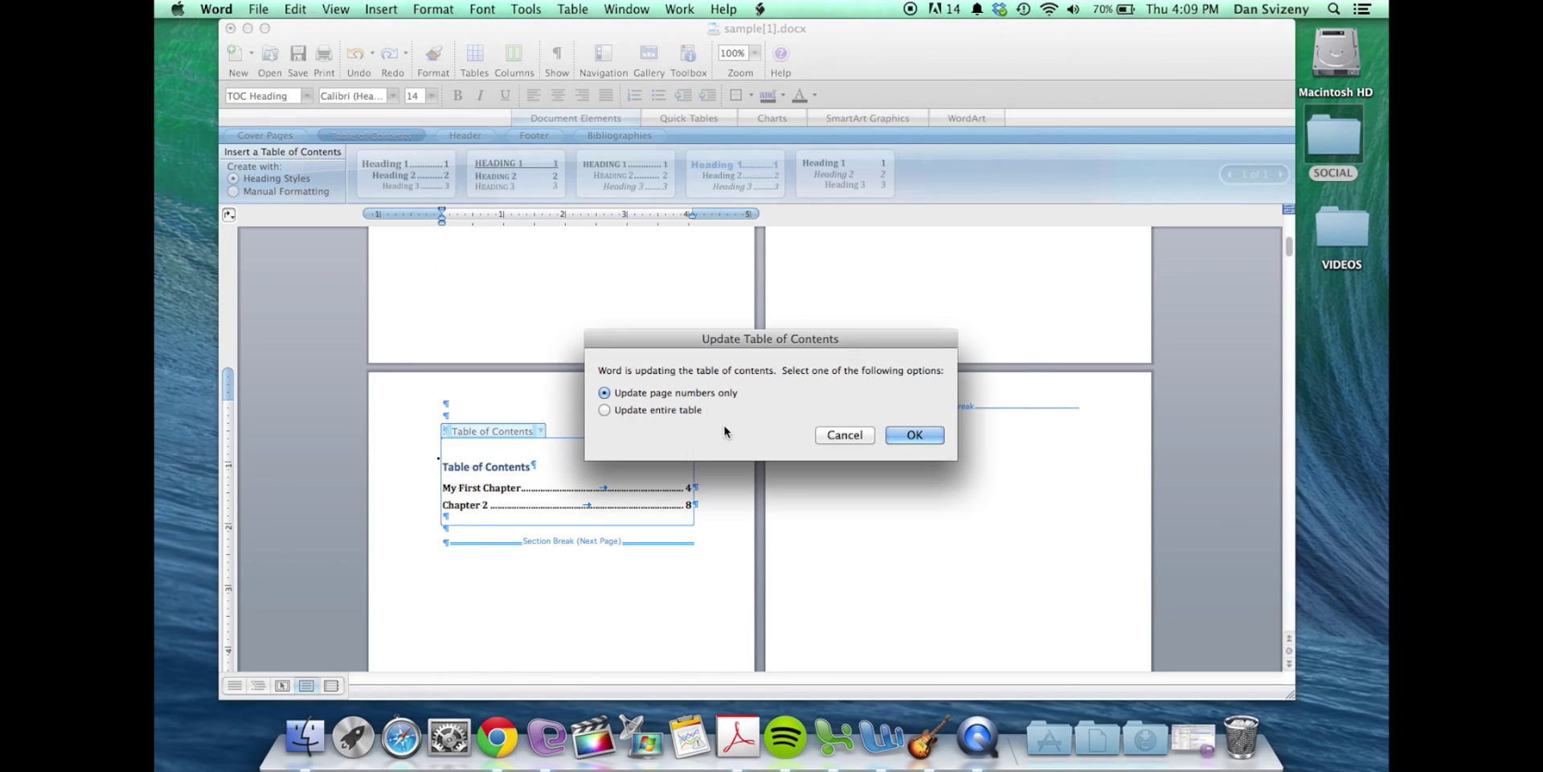
pyautogui.click(915, 435)
pyautogui.scroll(-5, 593, 437)
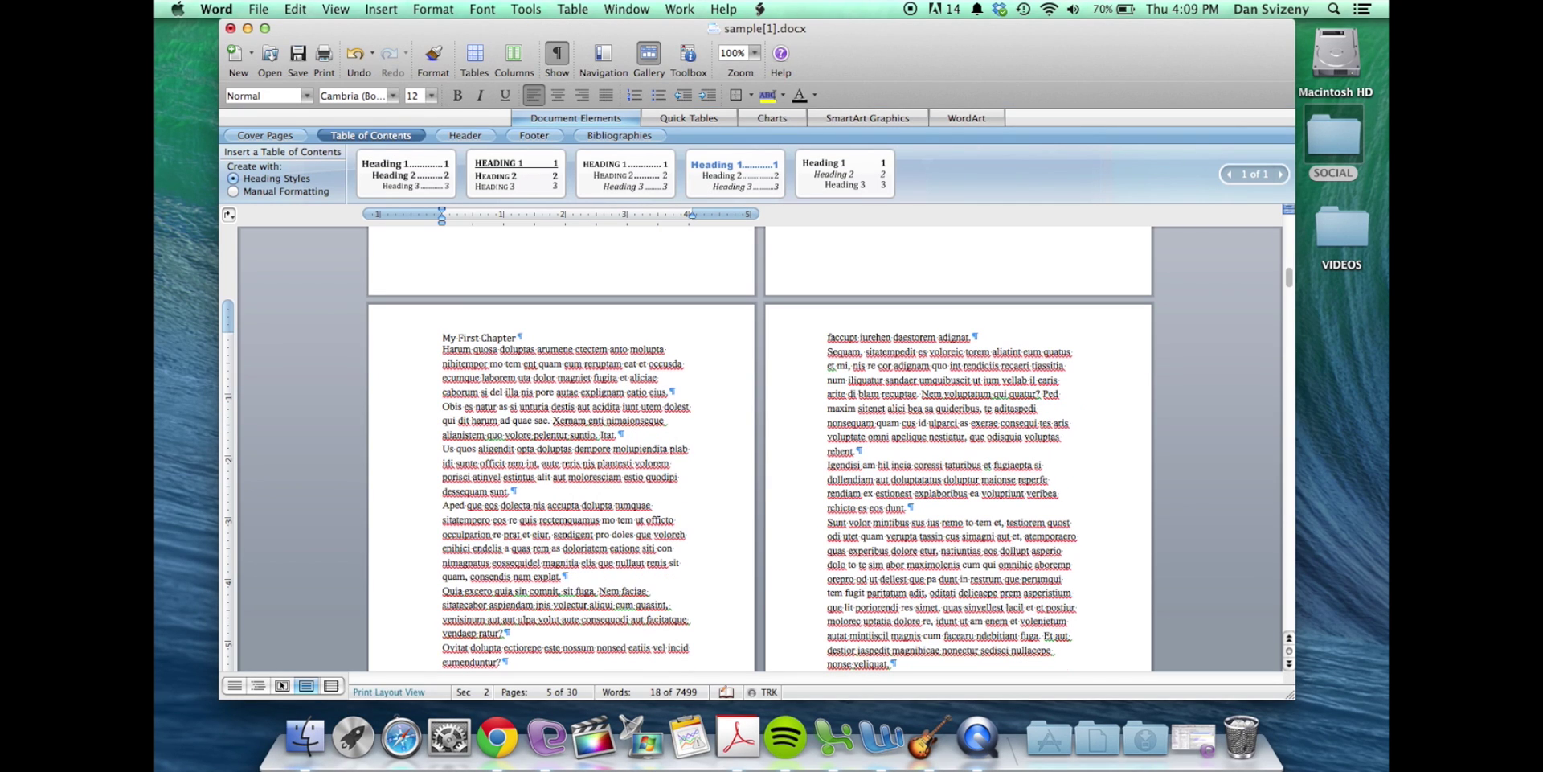
# Step: Undo the last edit at the My First Chapter heading and review the document's header and footer layout options
pyautogui.press('super+z')
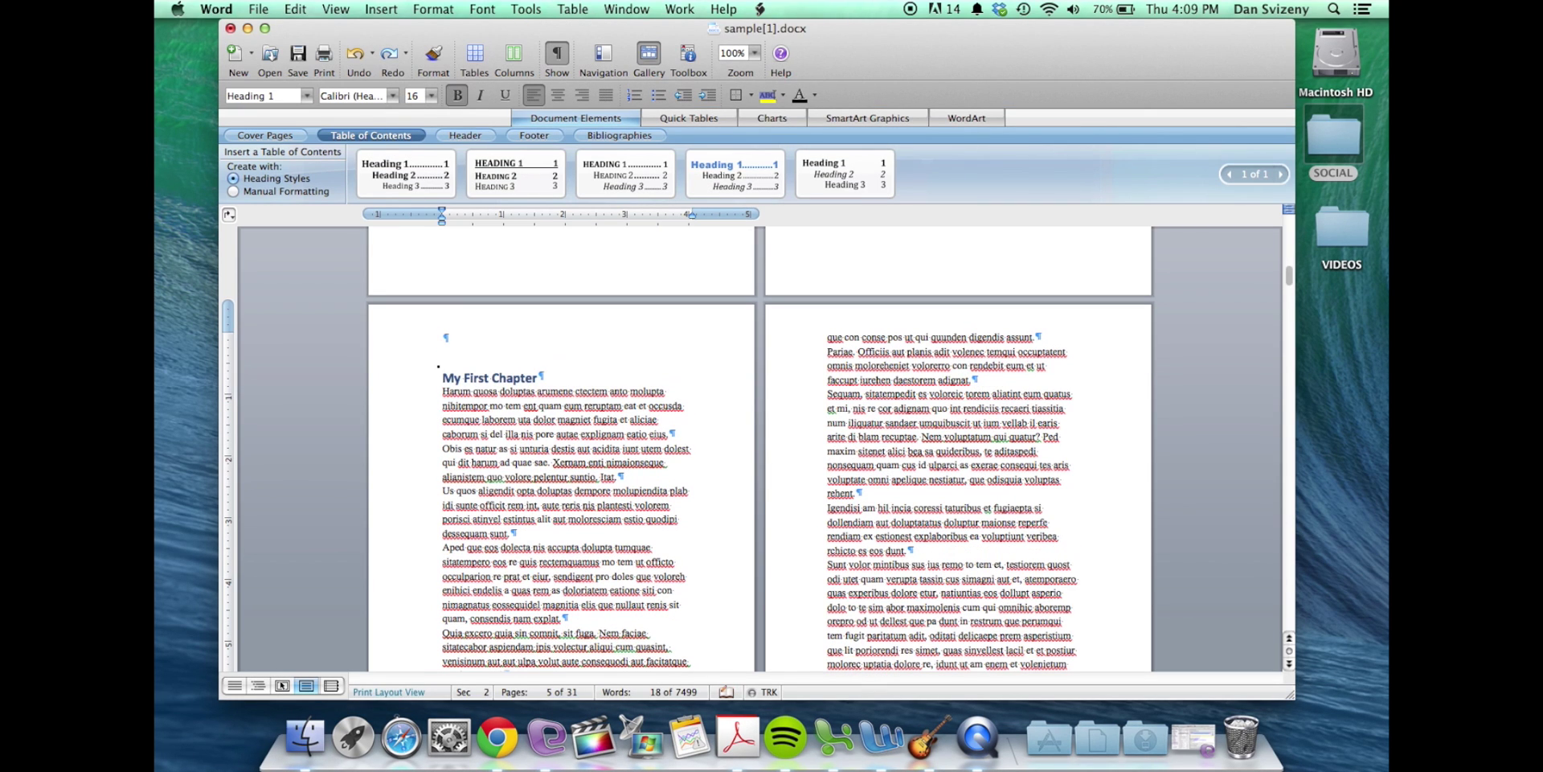
pyautogui.doubleClick(416, 313)
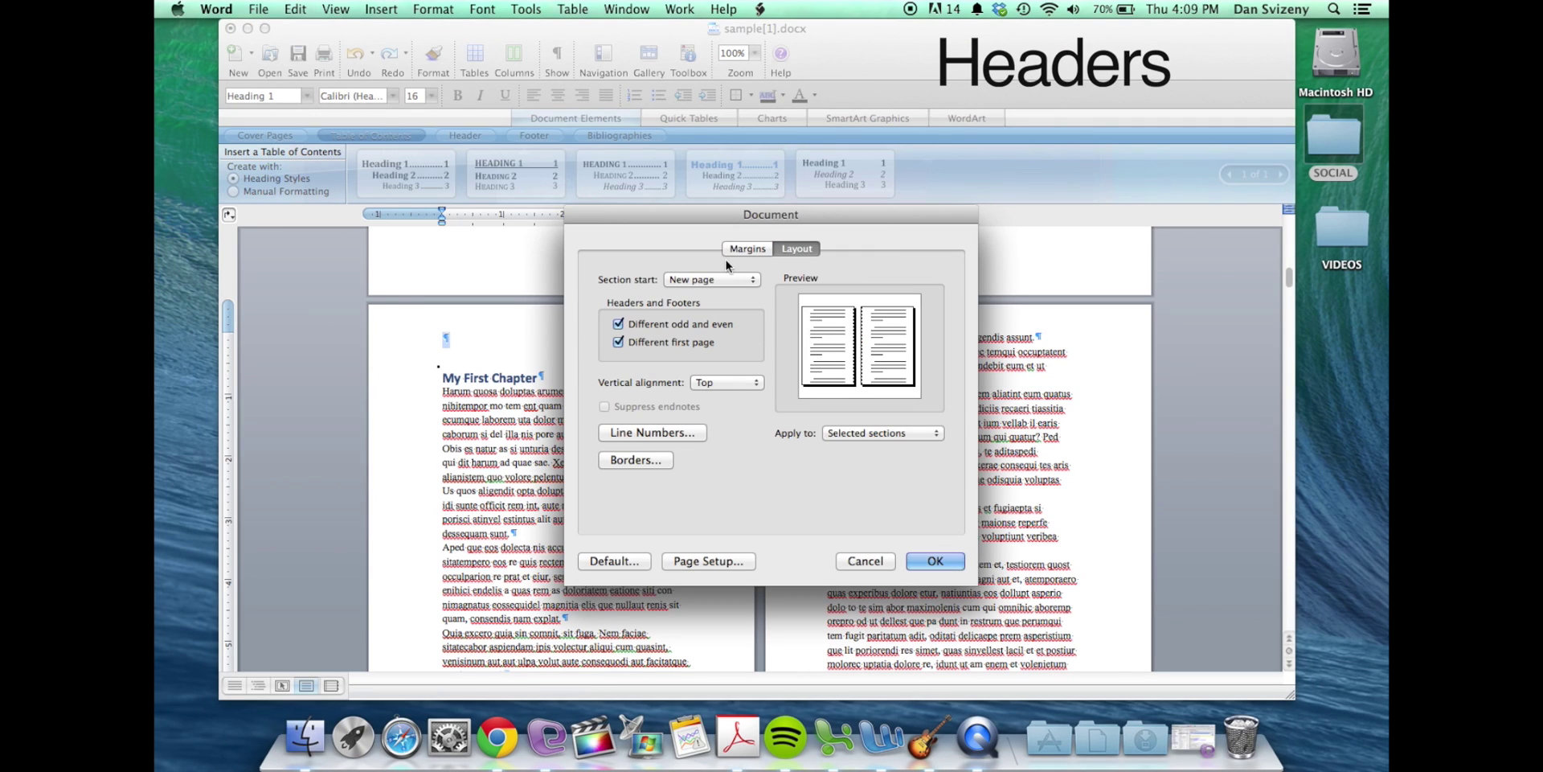
pyautogui.click(878, 557)
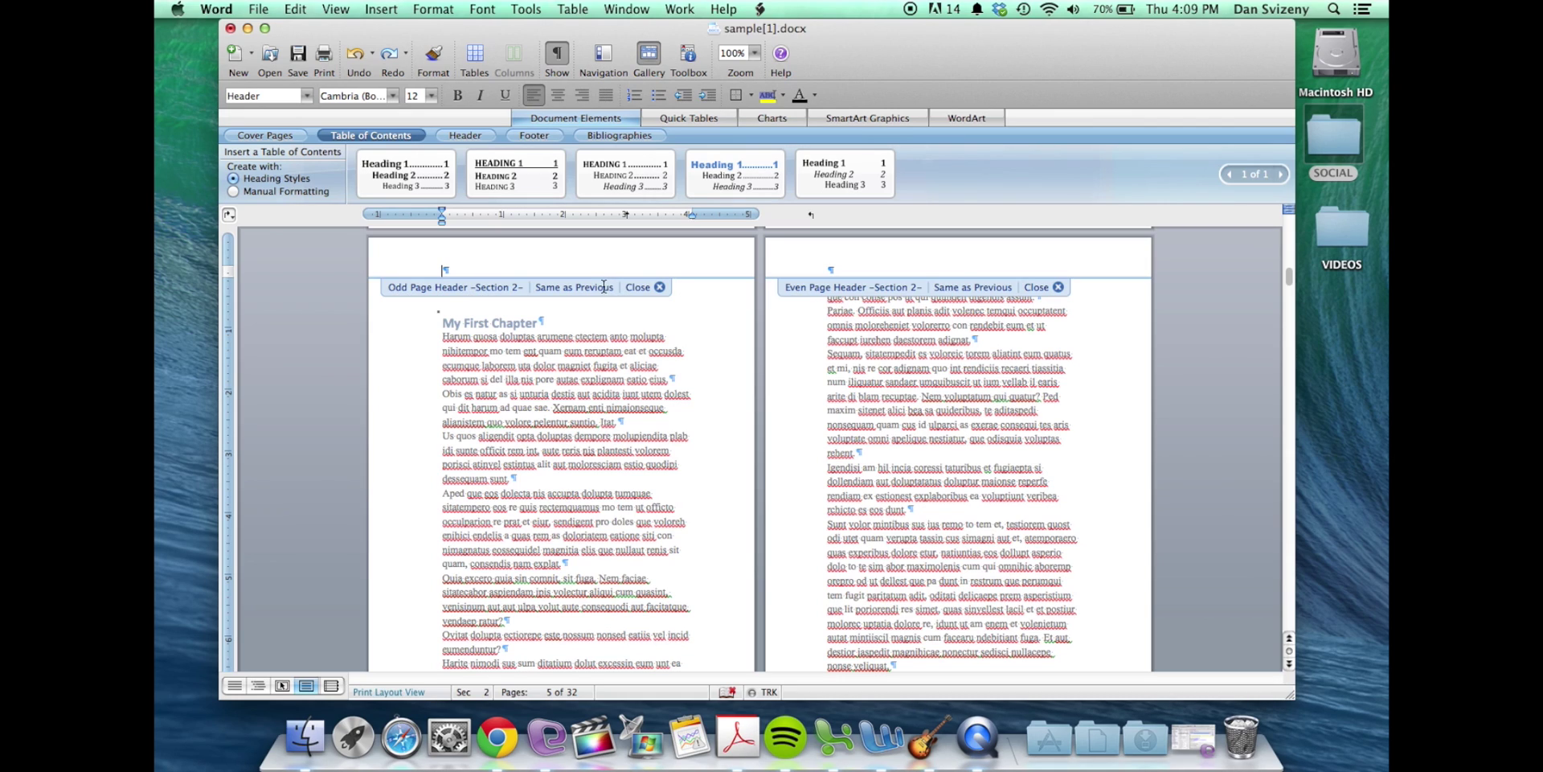
# Step: Insert page numbers in the Section 2 header with Outside alignment, including the number on the first page
pyautogui.click(388, 10)
pyautogui.moveTo(413, 32)
pyautogui.moveTo(429, 159)
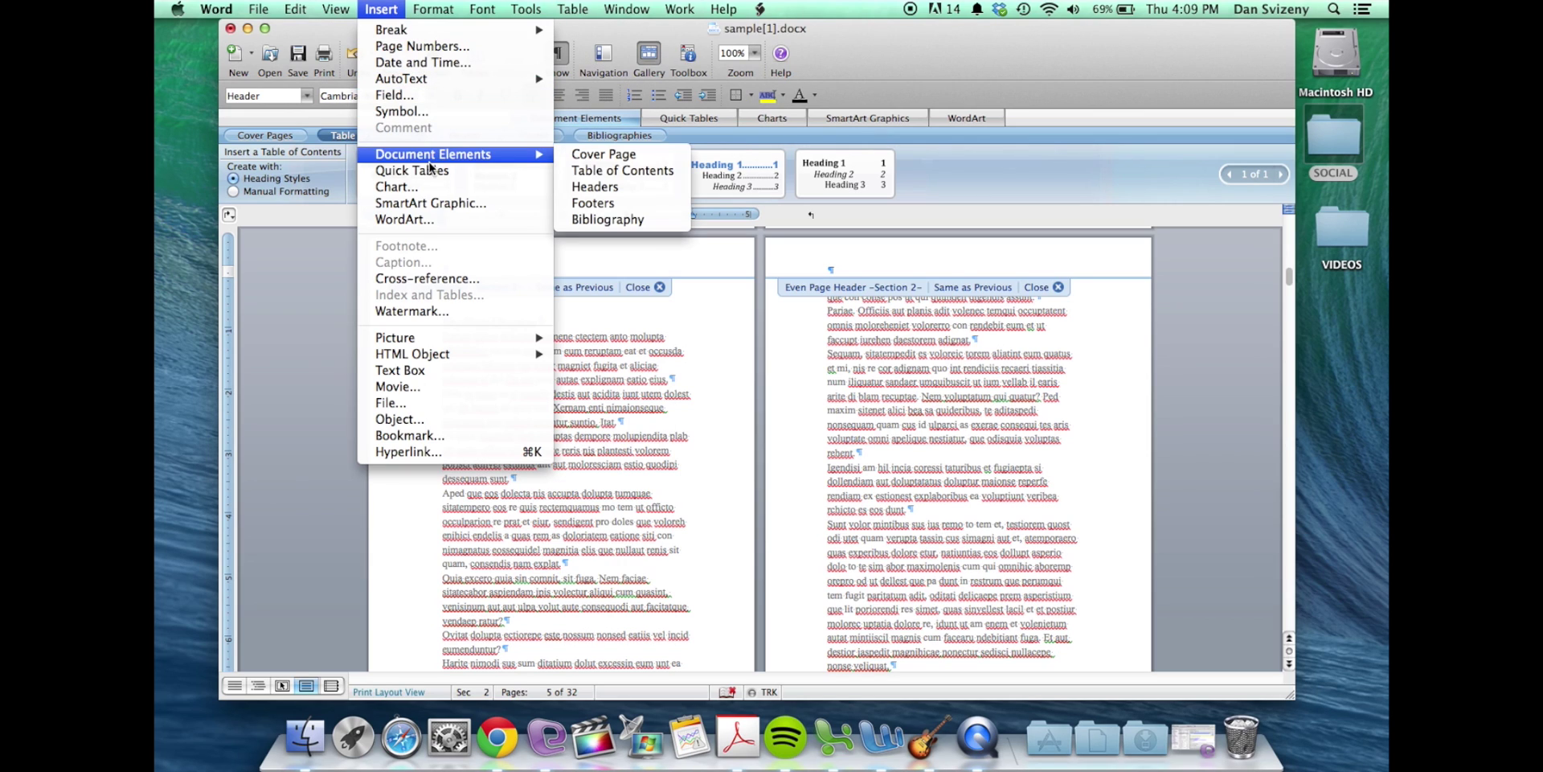
pyautogui.click(426, 45)
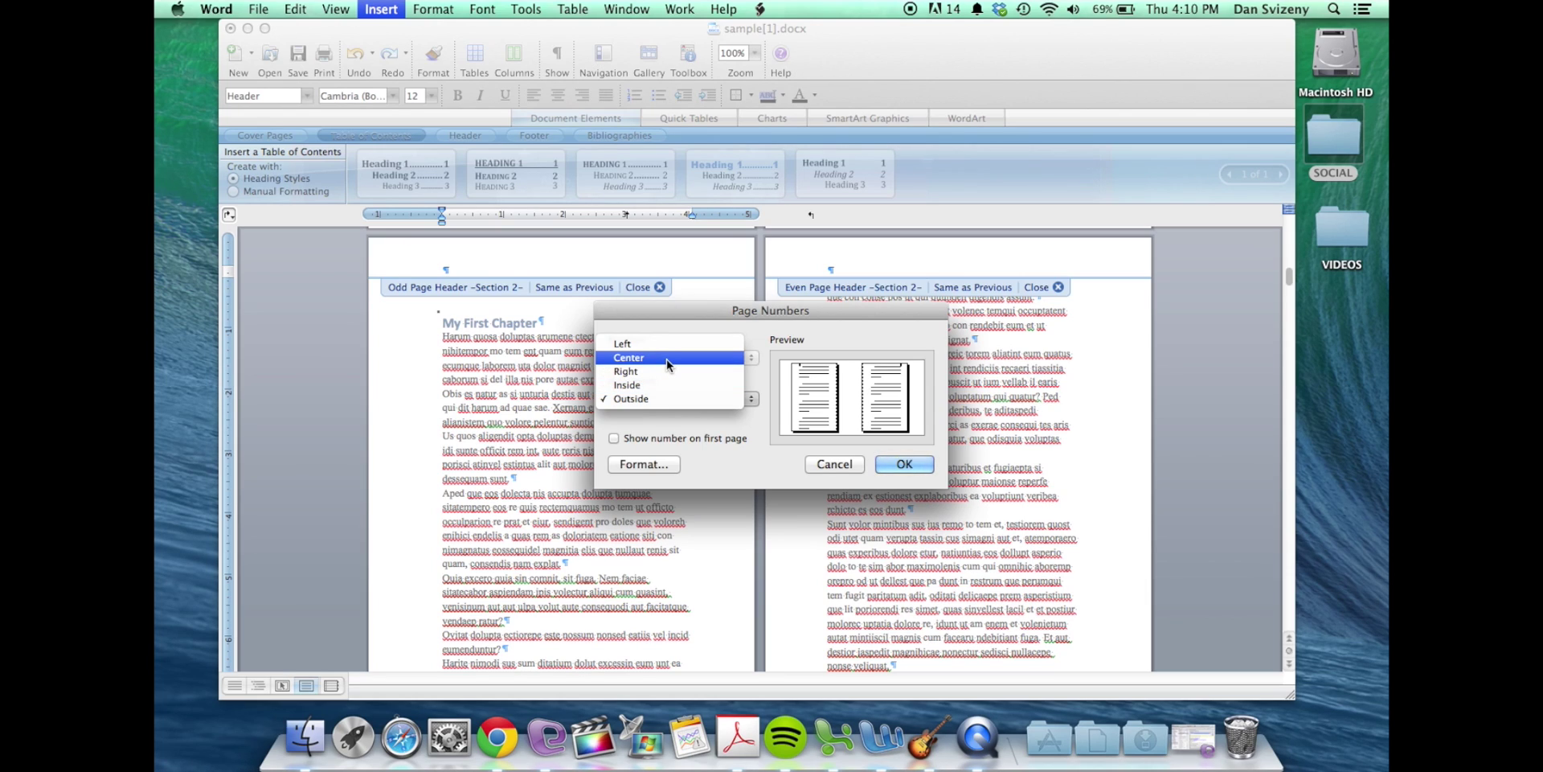
pyautogui.click(744, 437)
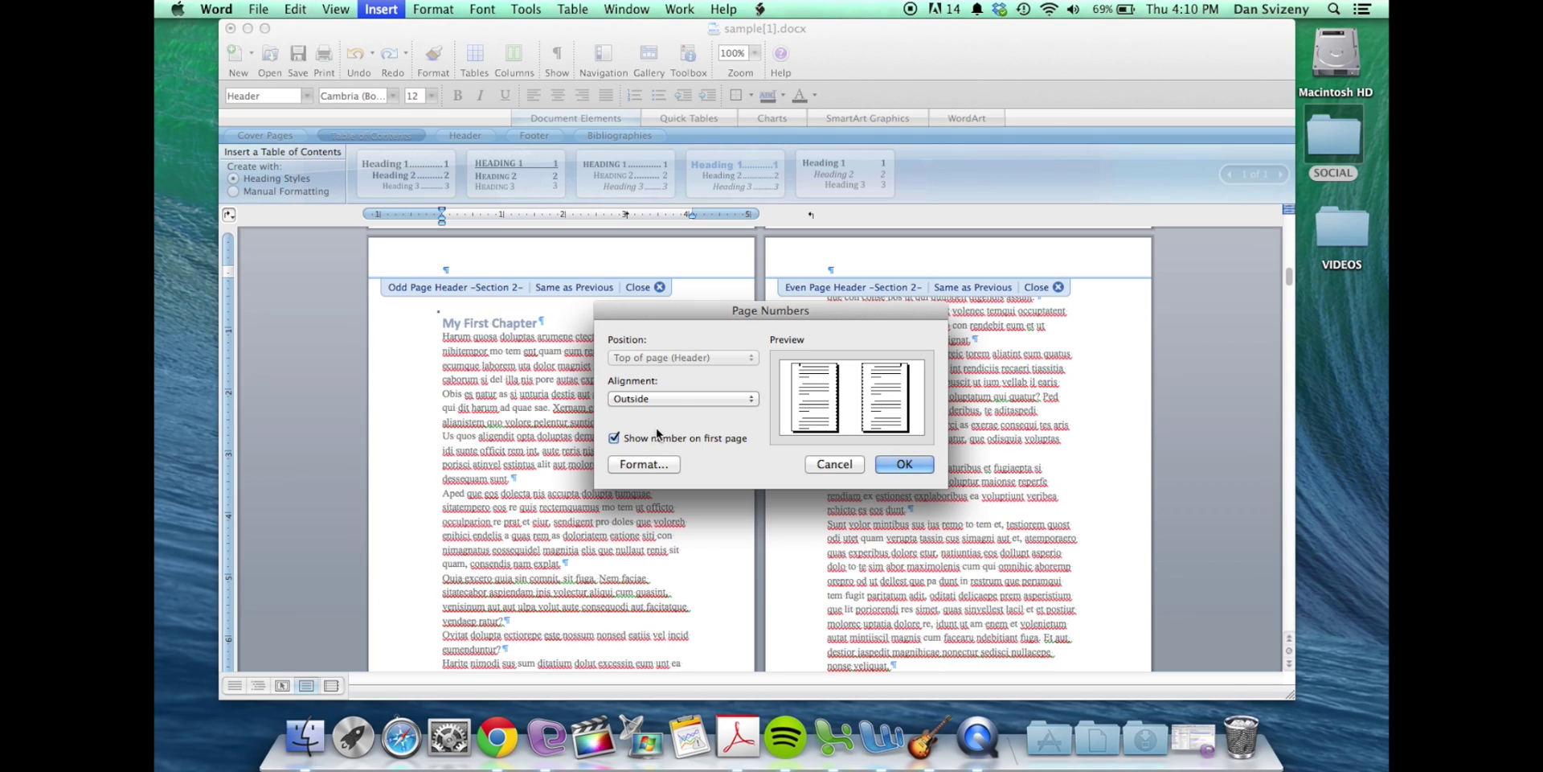
pyautogui.click(903, 466)
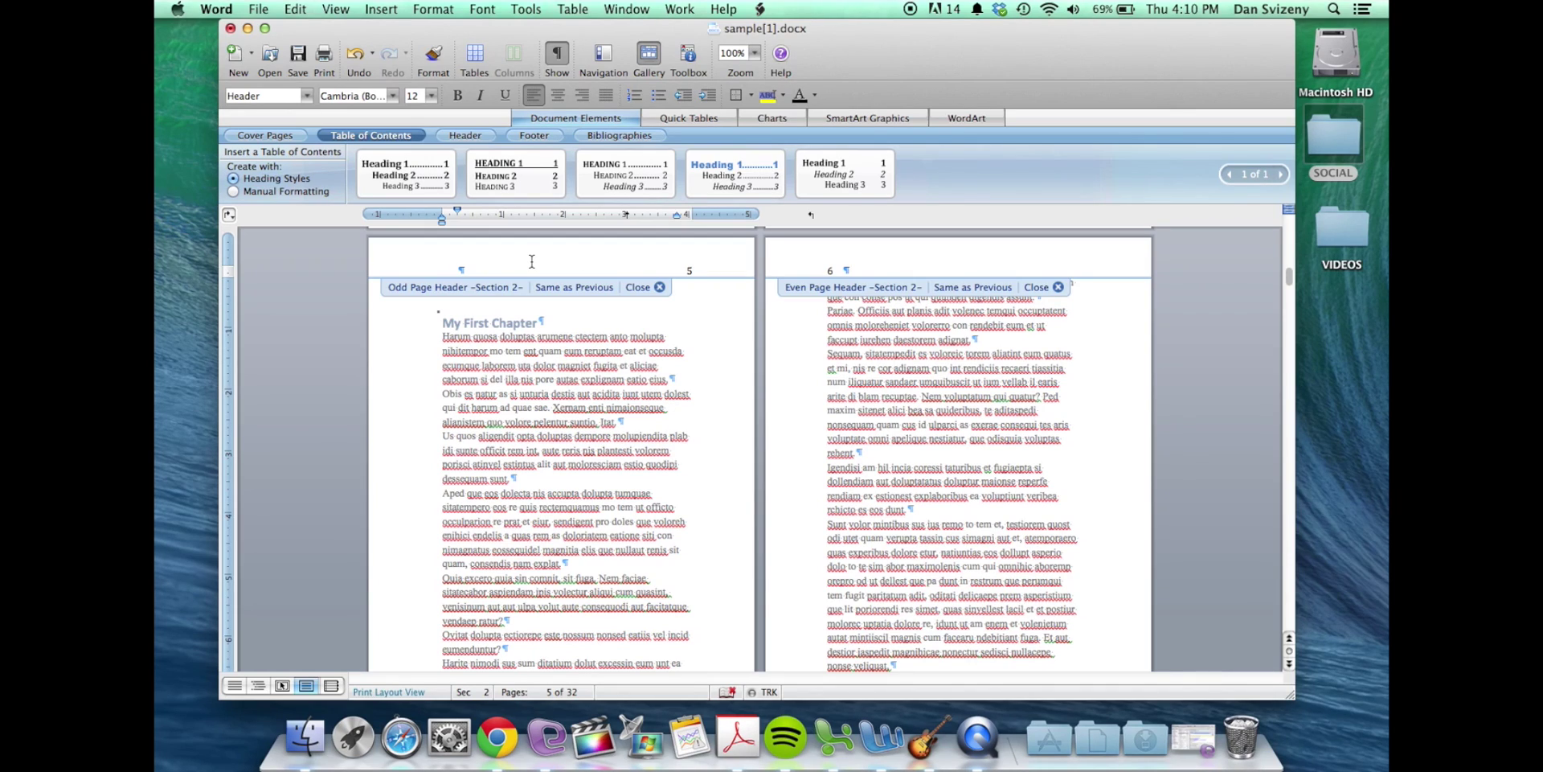
# Step: Enter Author in the odd-page header and a right-aligned Book Title in the even-page header of Section 2
pyautogui.write('Author')
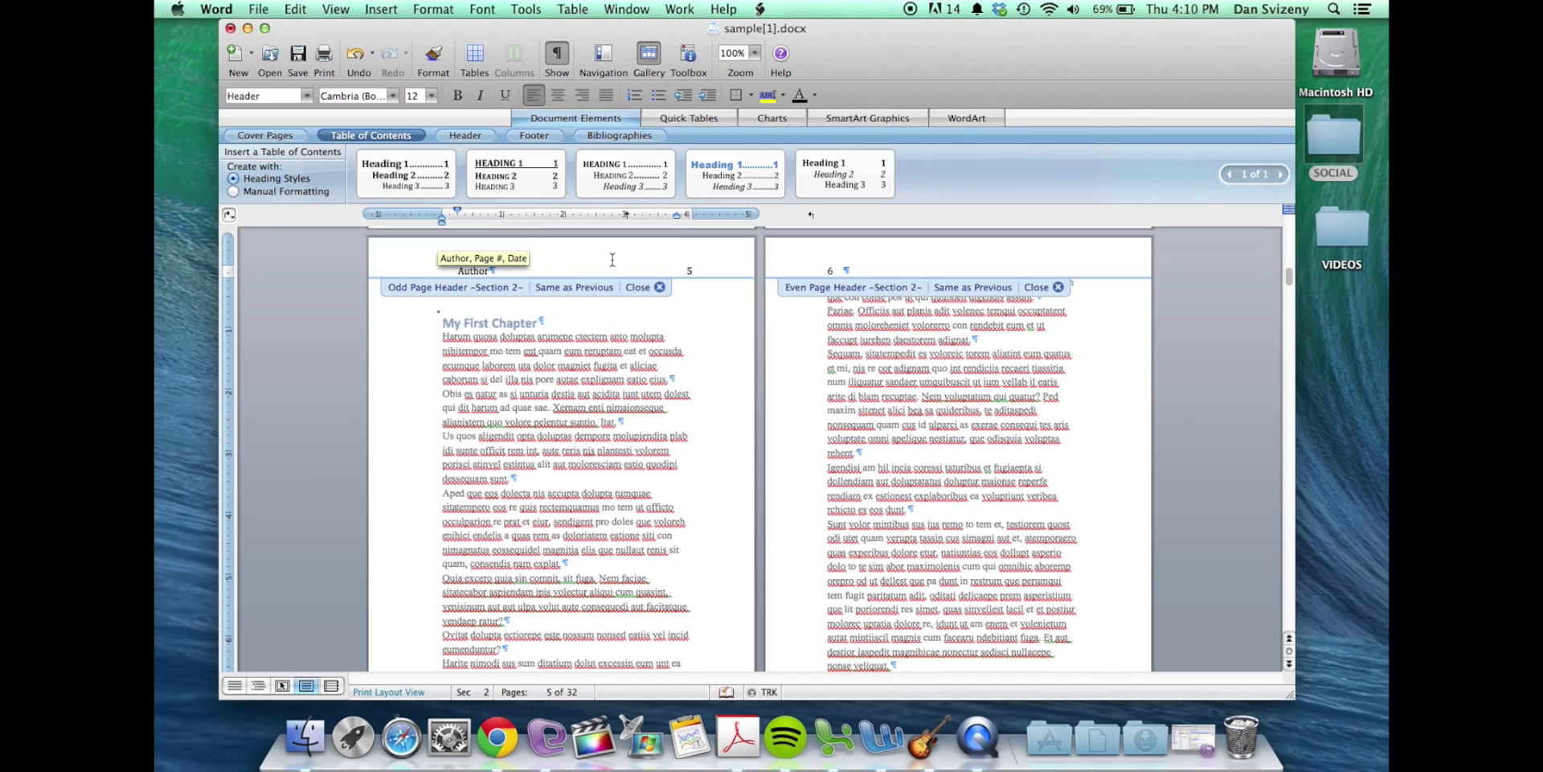
pyautogui.click(937, 264)
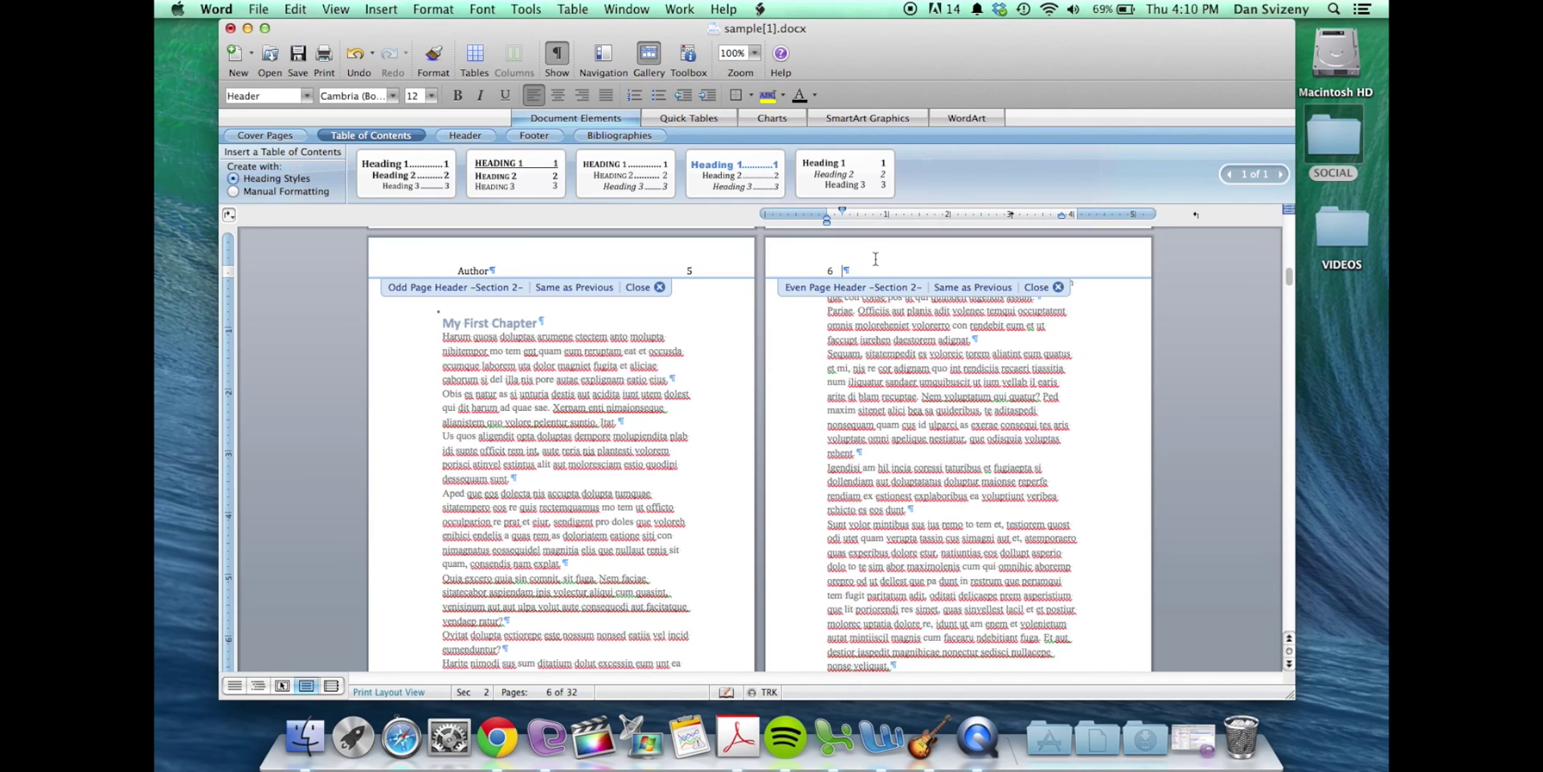
pyautogui.click(582, 95)
pyautogui.write('B')
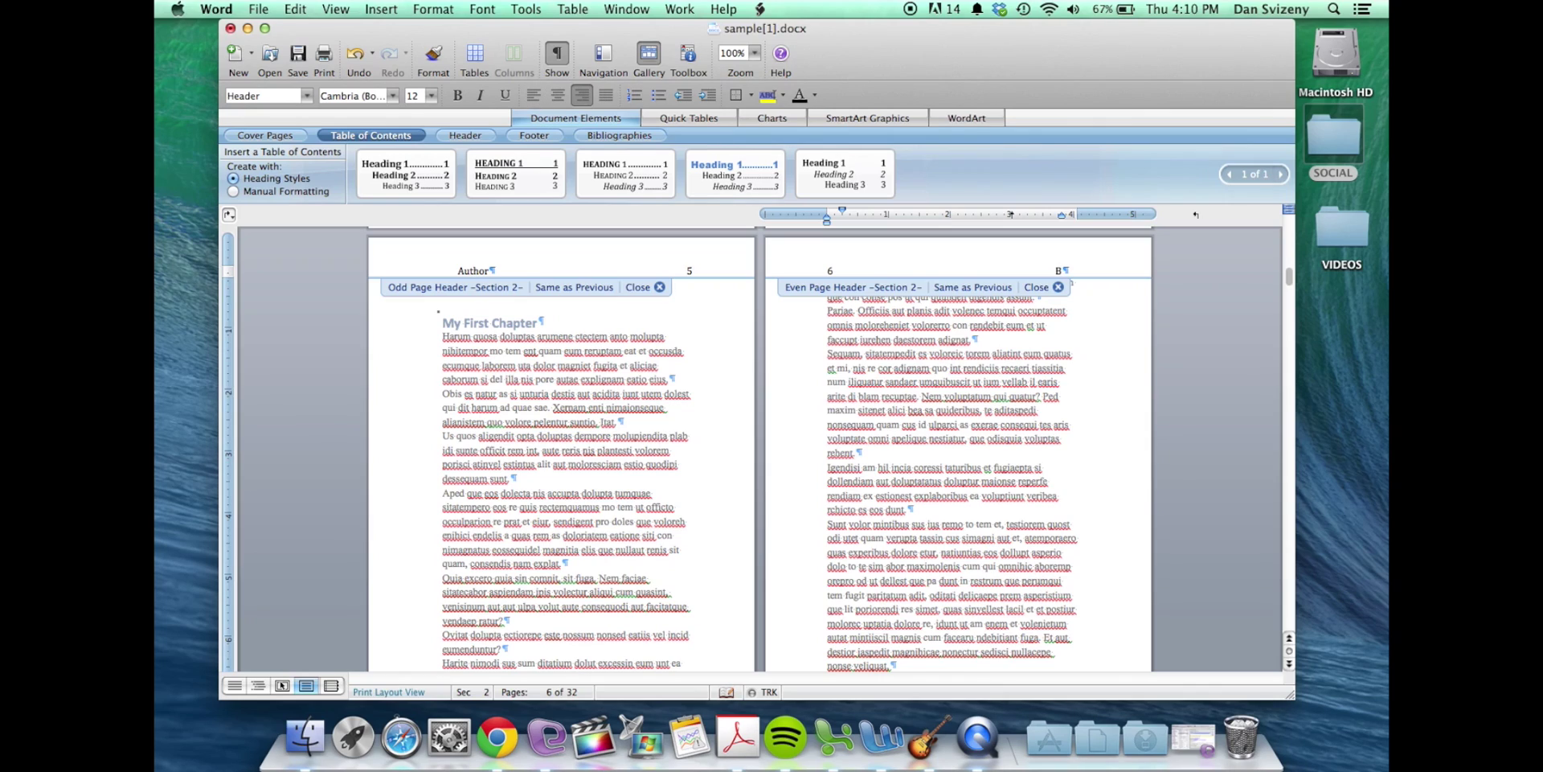
pyautogui.write('ooktitt')
pyautogui.press('BackSpace')
pyautogui.press('BackSpace')
pyautogui.press('BackSpace')
pyautogui.press('BackSpace')
pyautogui.write('Title')
# Step: Check the running headers and footers across the chapter's pages and return to the body text
pyautogui.scroll(-3, 813, 322)
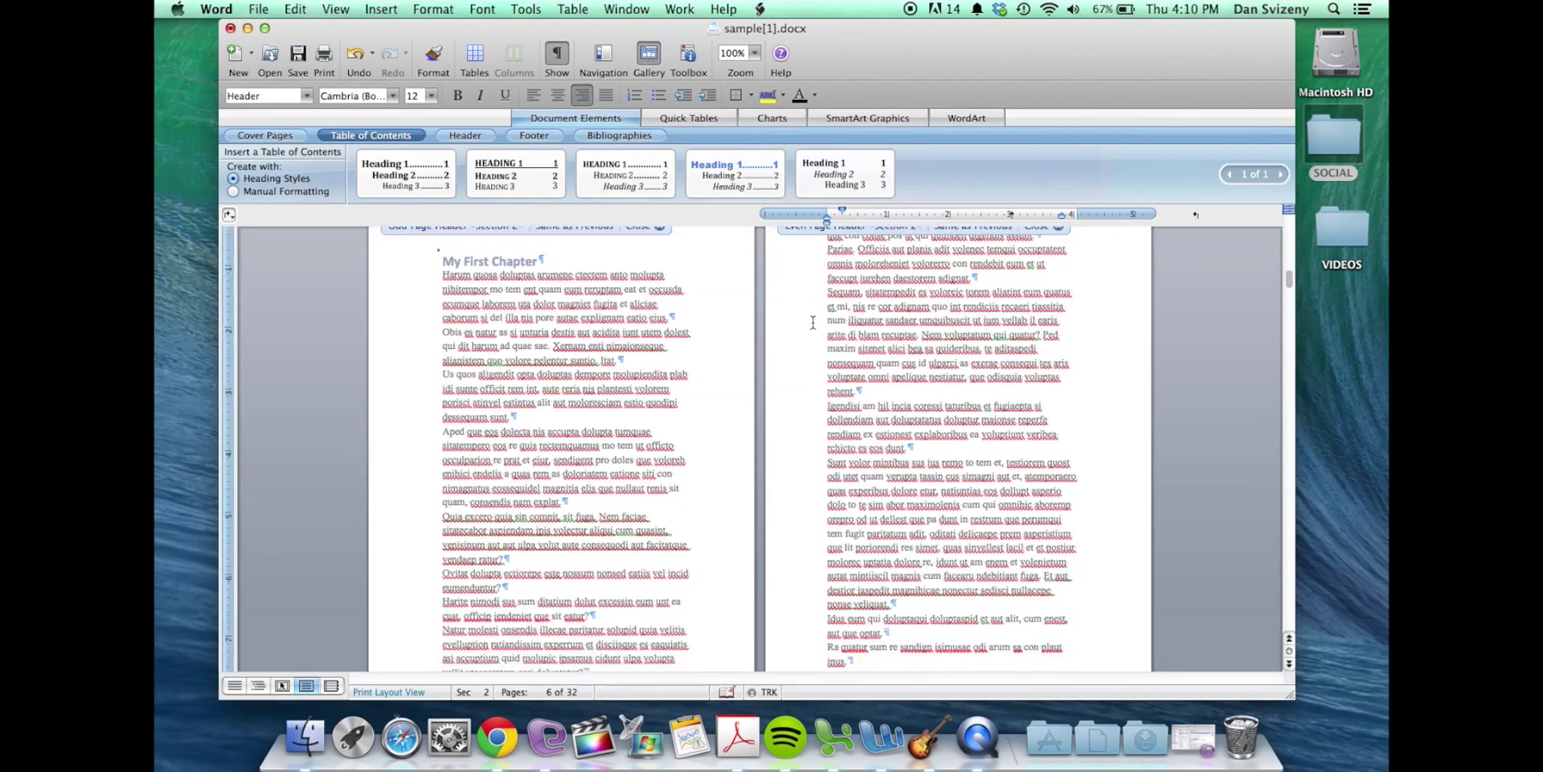
pyautogui.scroll(-10, 813, 321)
pyautogui.click(557, 412)
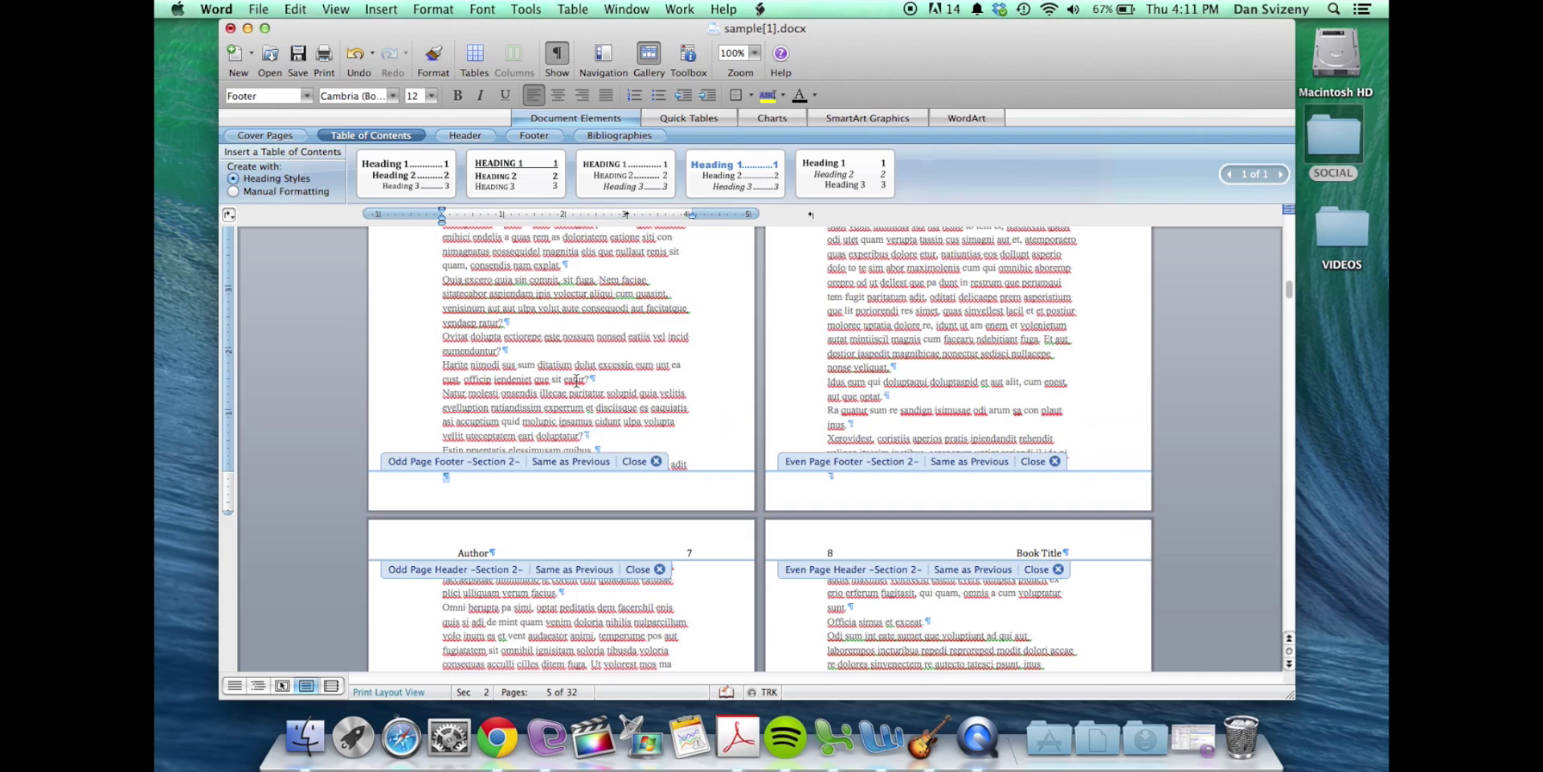
pyautogui.scroll(15, 576, 379)
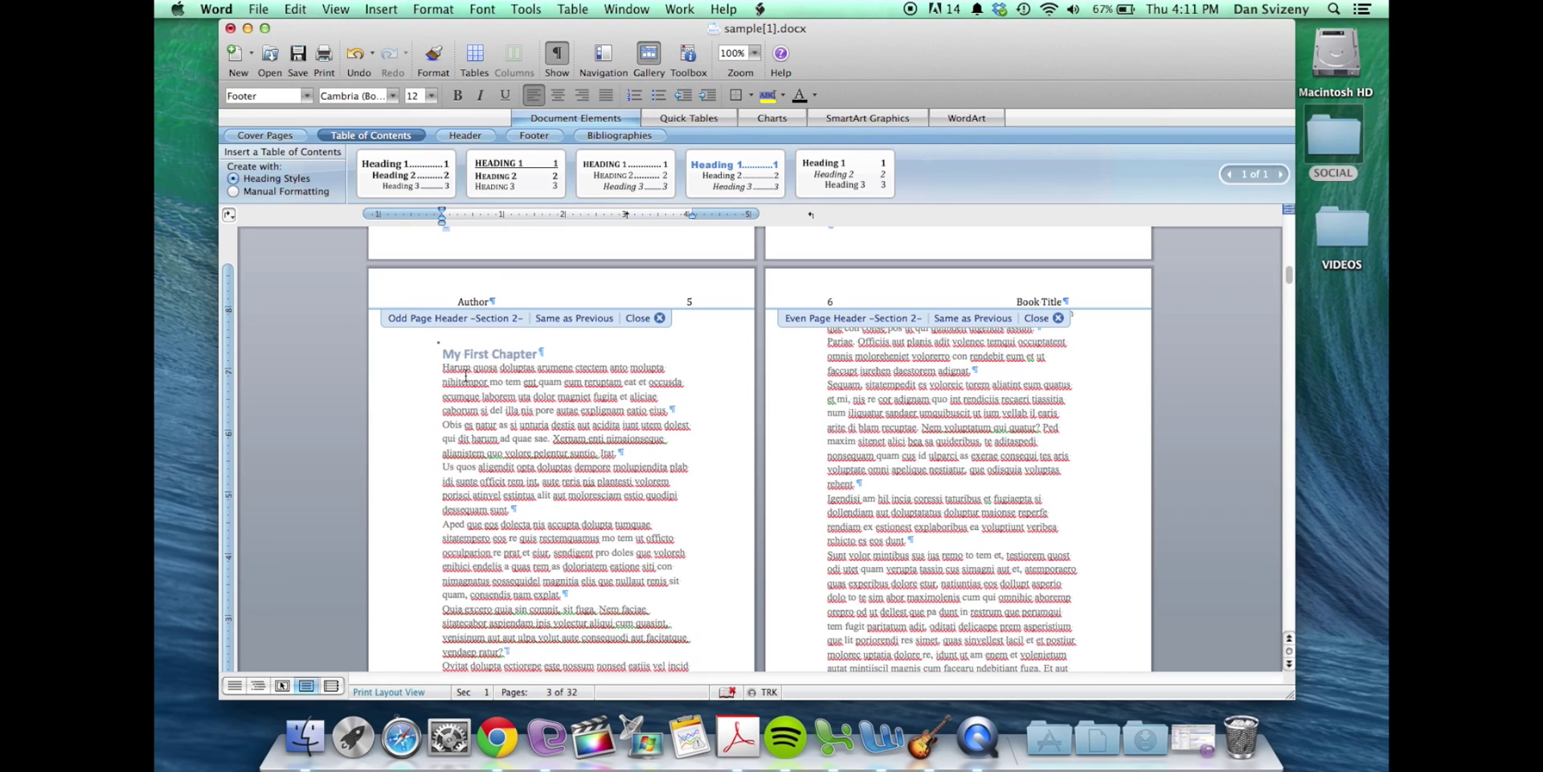
pyautogui.scroll(-3, 468, 375)
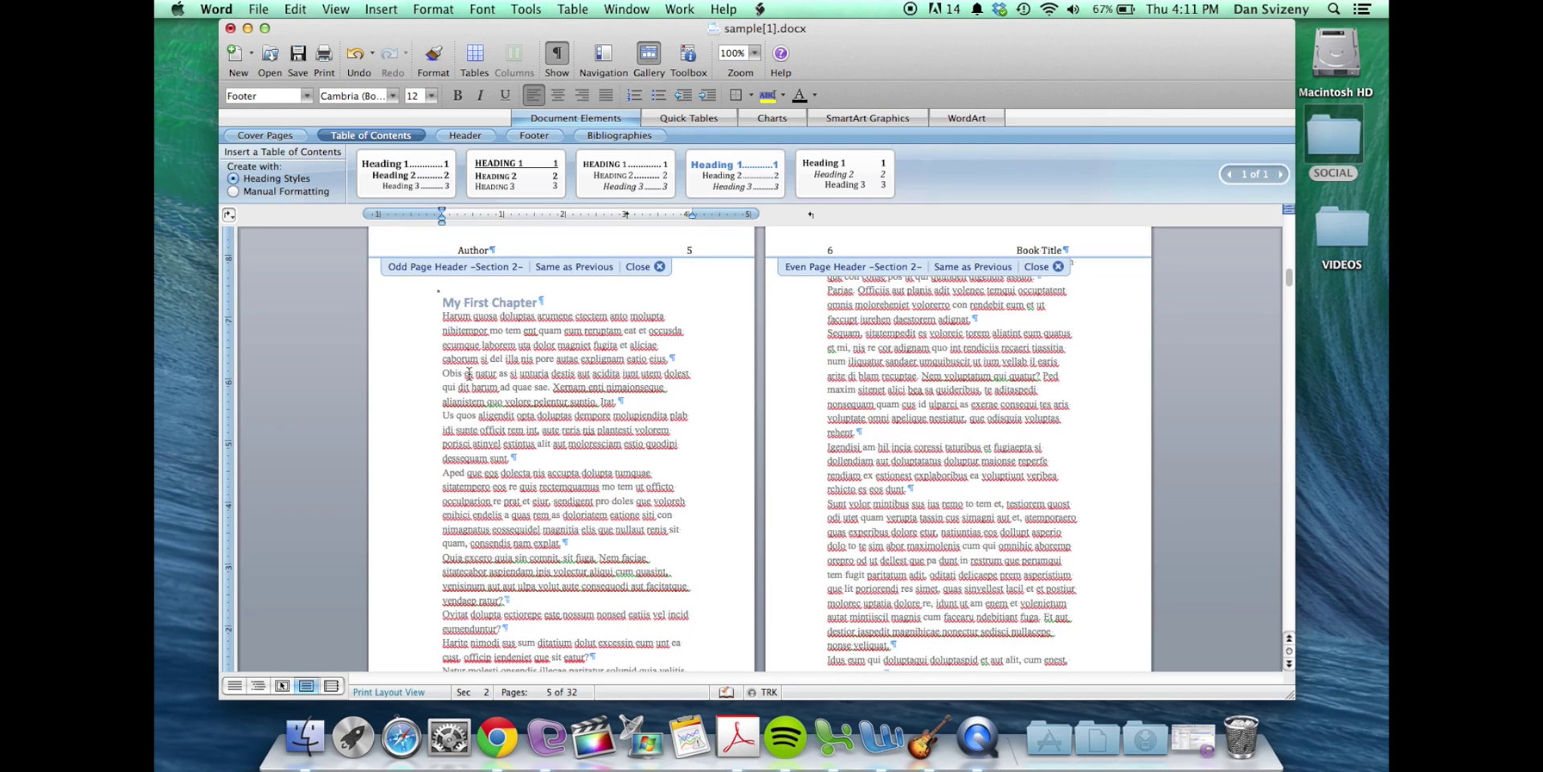
pyautogui.scroll(-1, 467, 370)
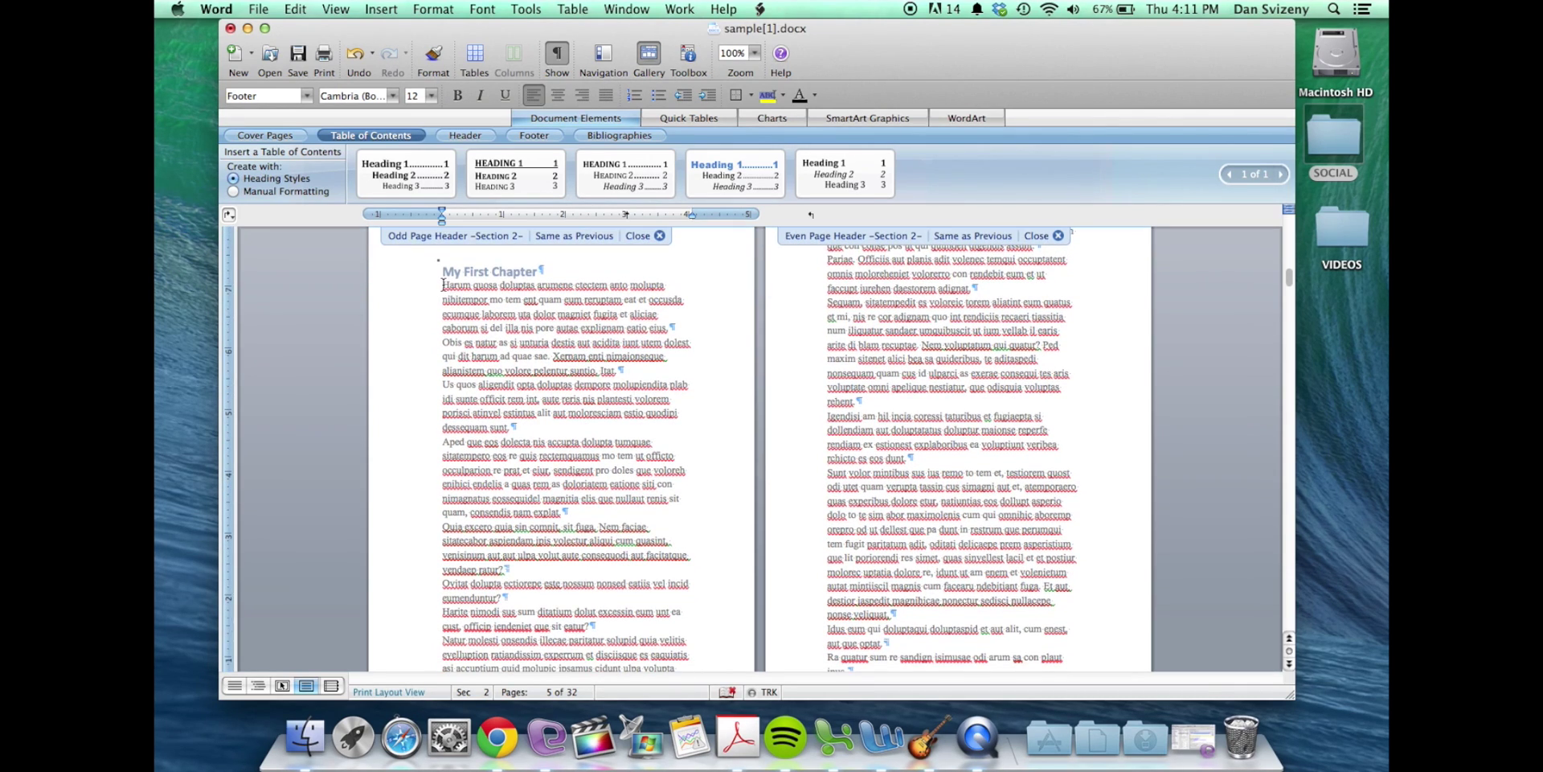
pyautogui.doubleClick(475, 312)
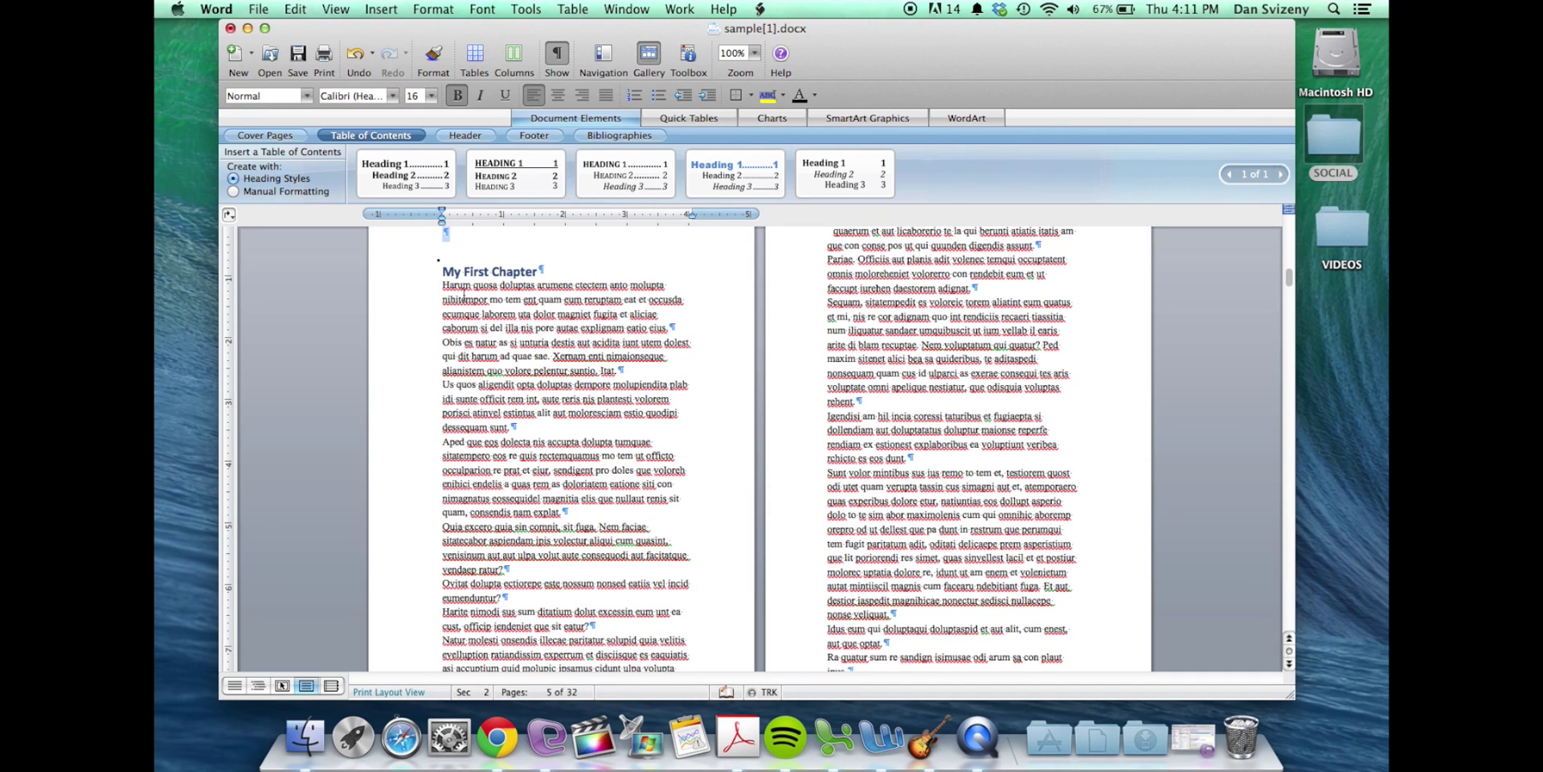
# Step: Set the font size of the opening body paragraphs under My First Chapter to 10
pyautogui.scroll(1, 454, 294)
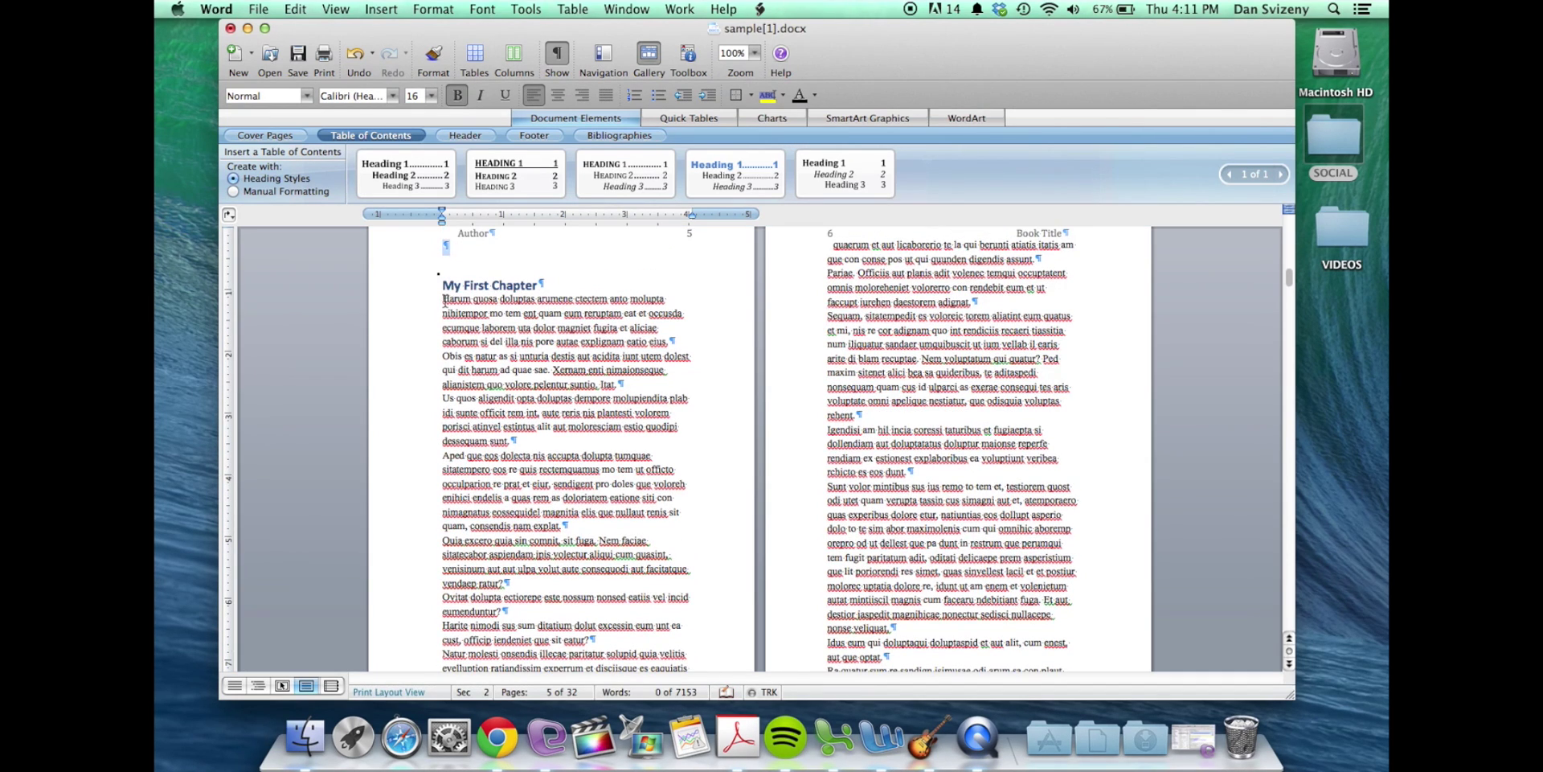
pyautogui.moveTo(444, 300); pyautogui.dragTo(701, 653)
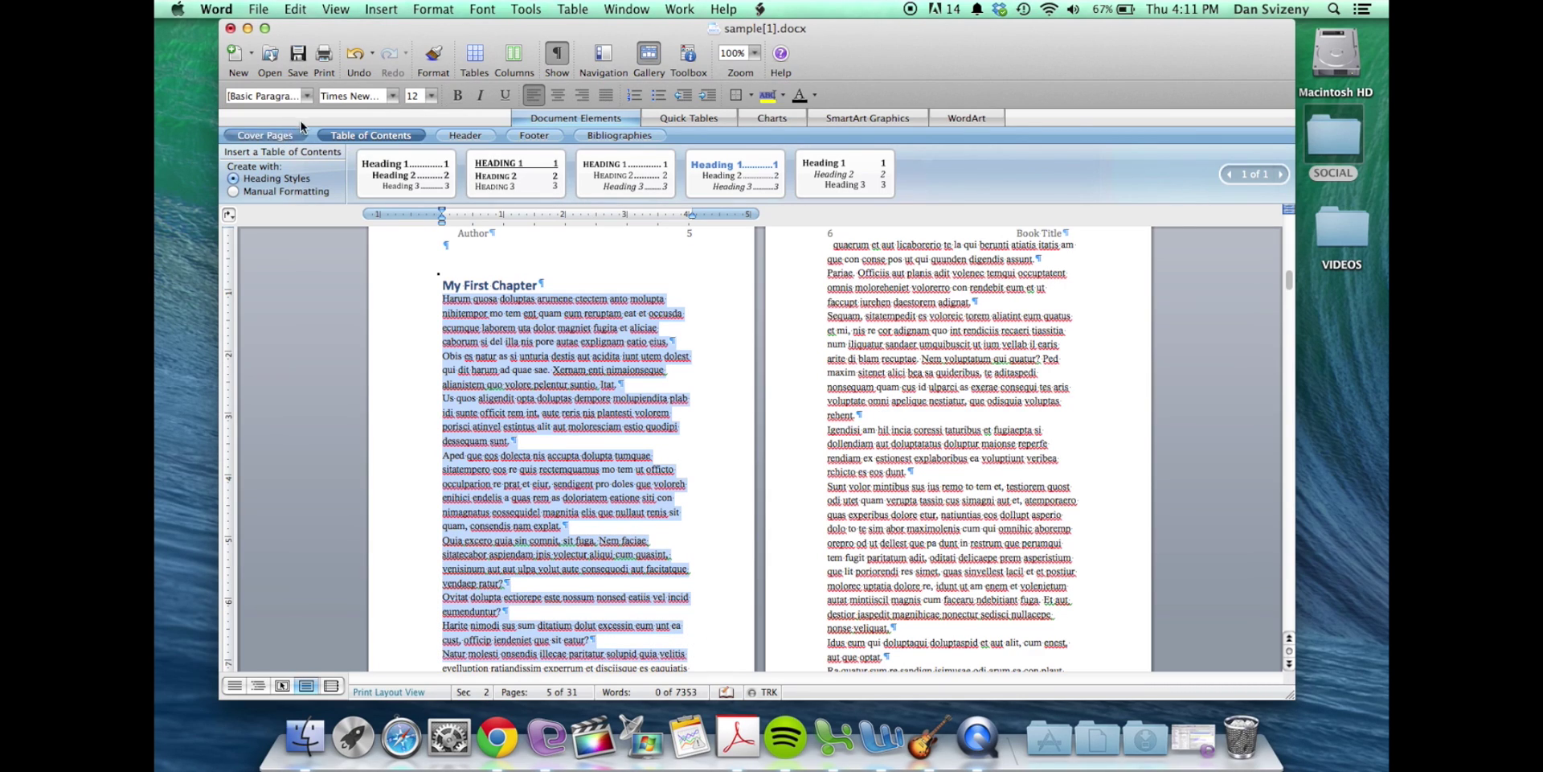
pyautogui.click(431, 95)
pyautogui.click(421, 148)
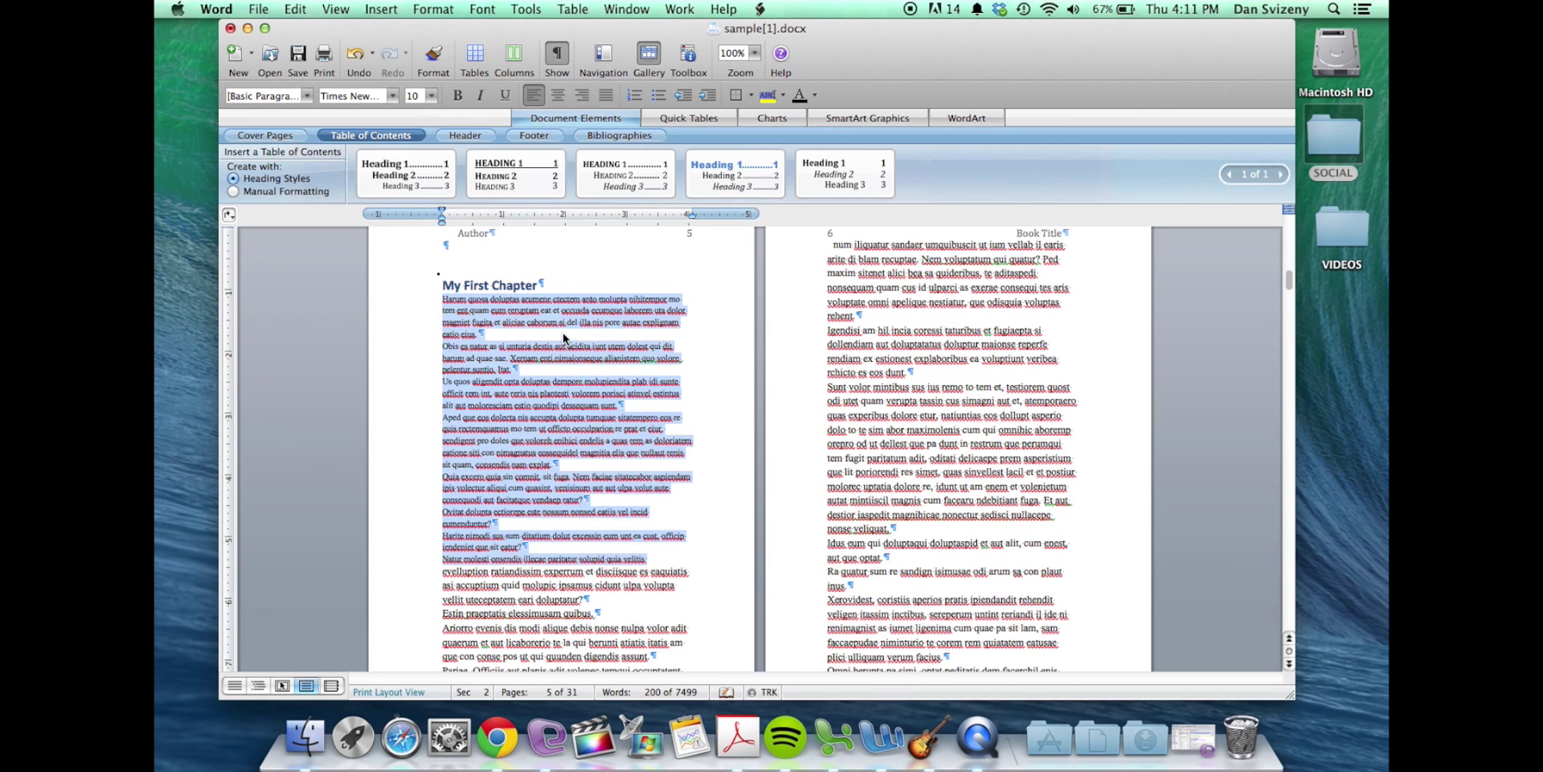
pyautogui.click(532, 383)
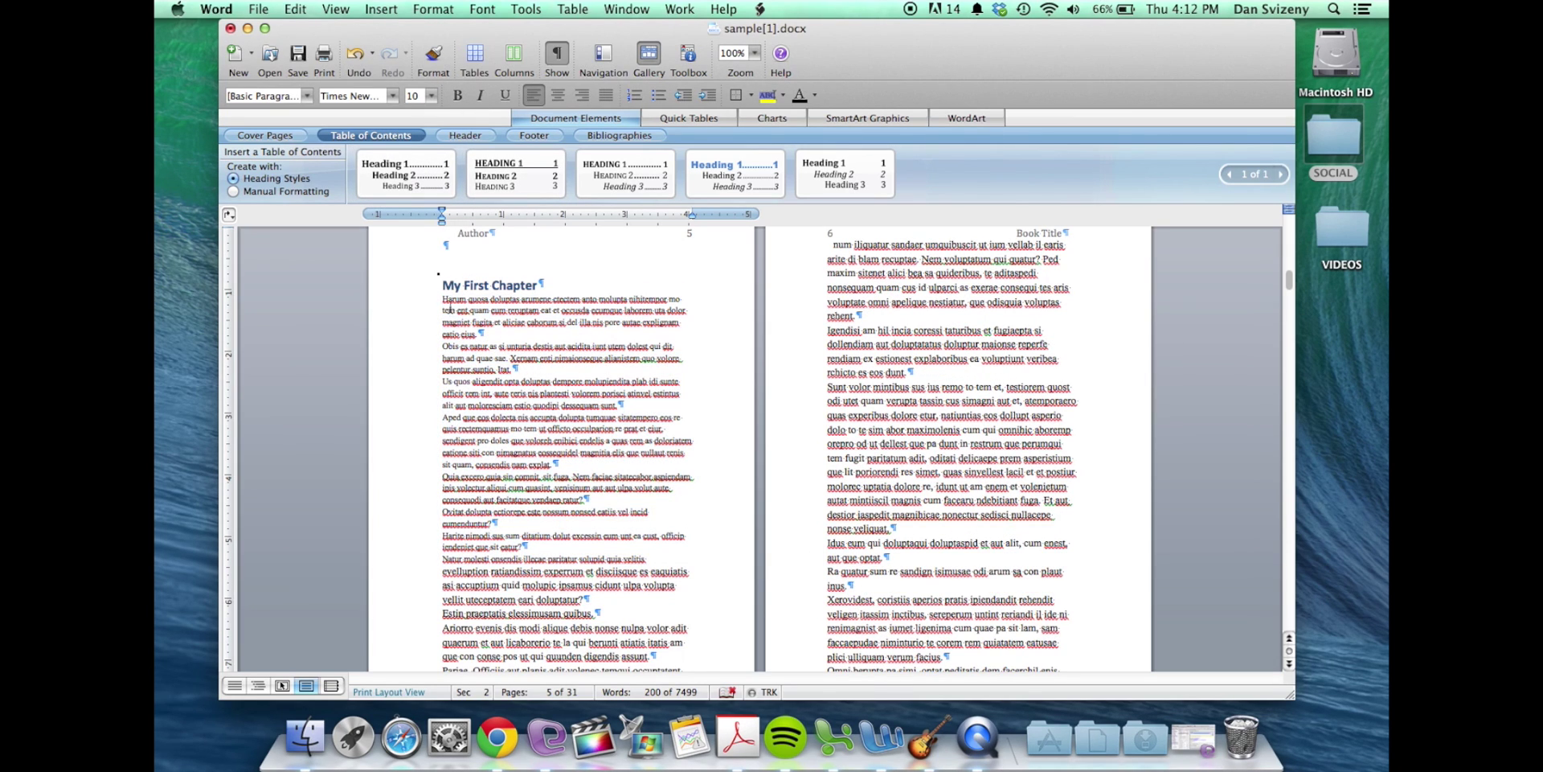
# Step: Compare single and double line spacing for the opening paragraphs of My First Chapter, and apply 1.5 lines
pyautogui.moveTo(443, 298); pyautogui.dragTo(677, 506)
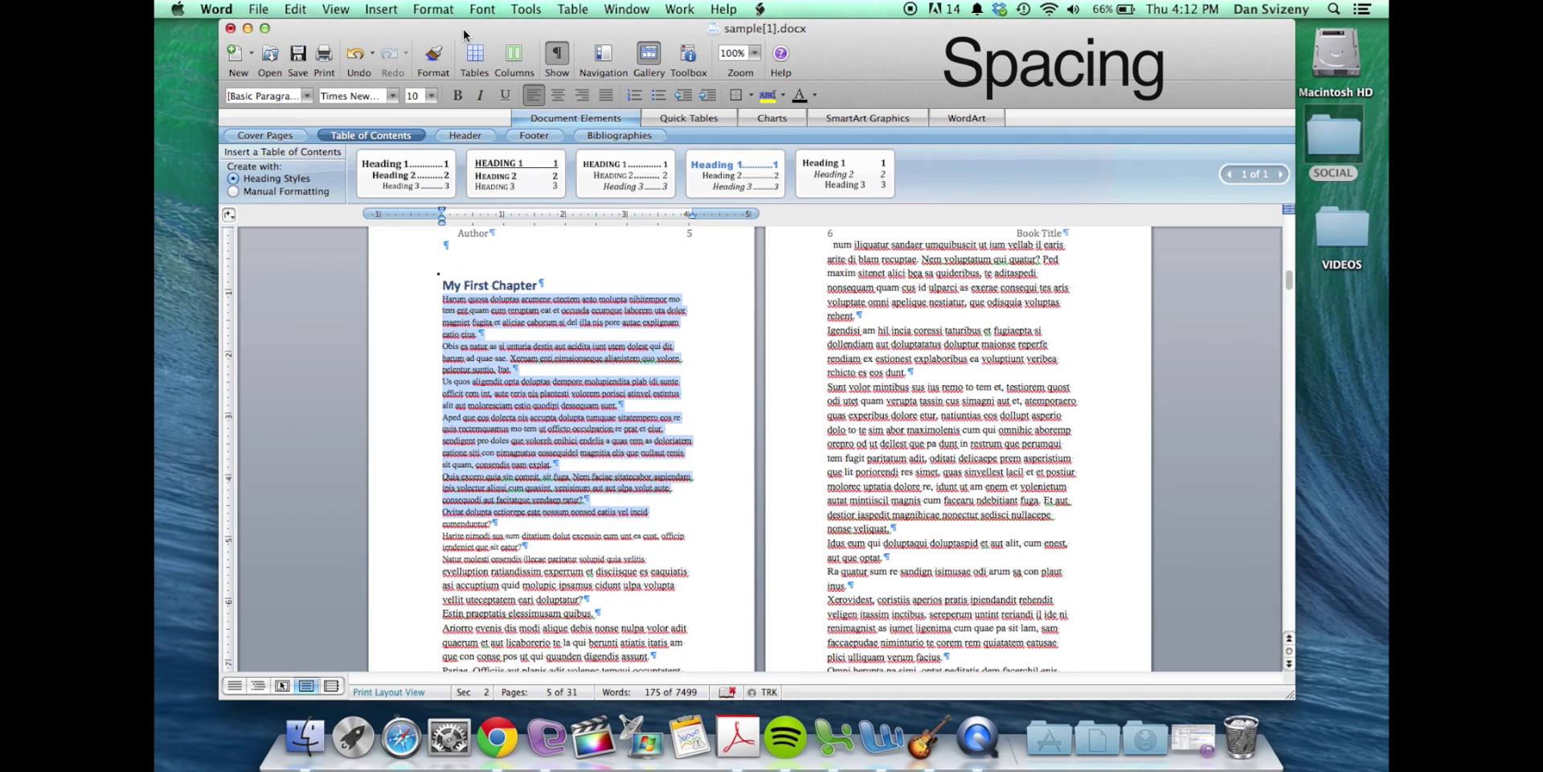
pyautogui.click(437, 11)
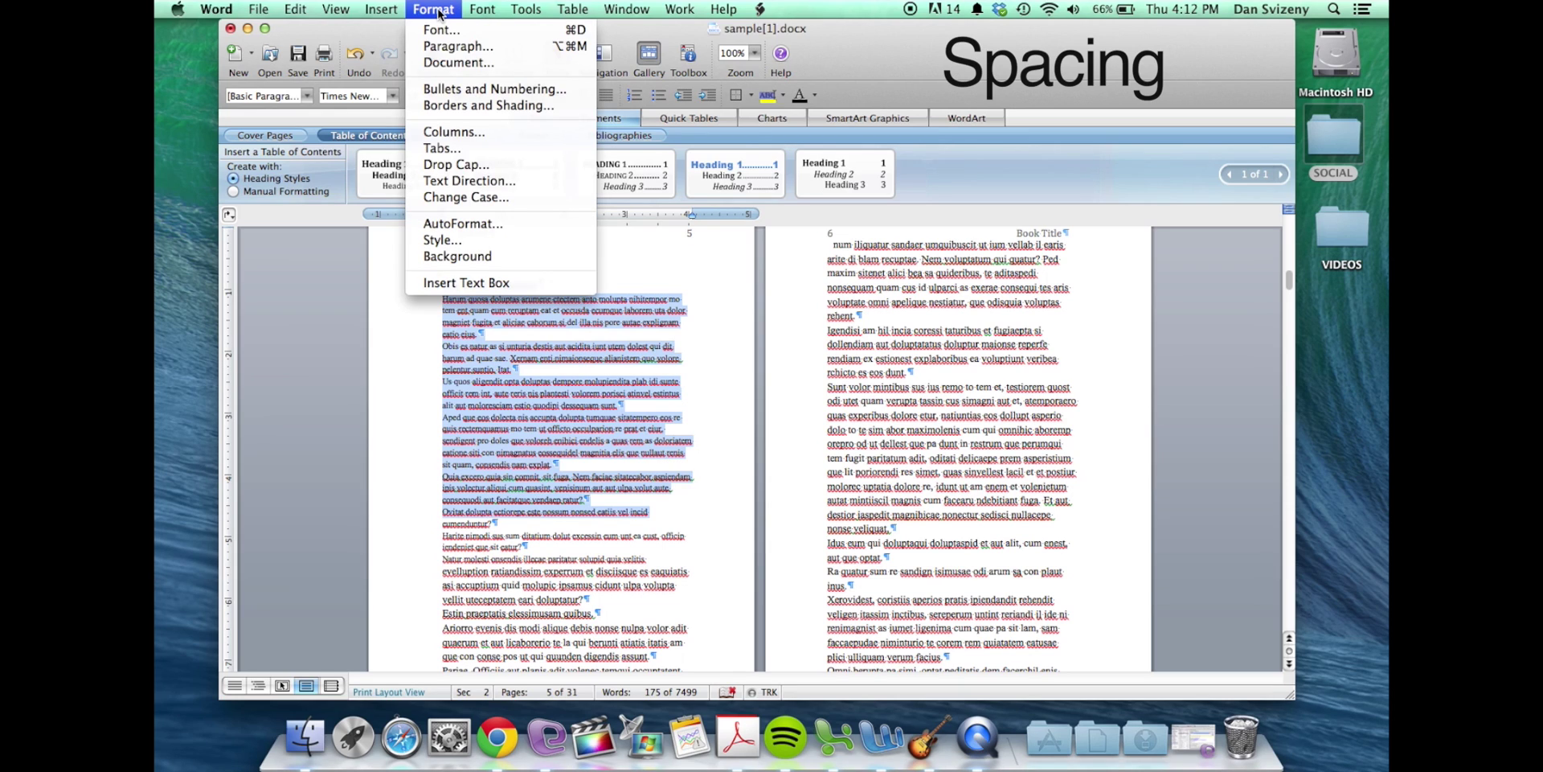
pyautogui.click(480, 47)
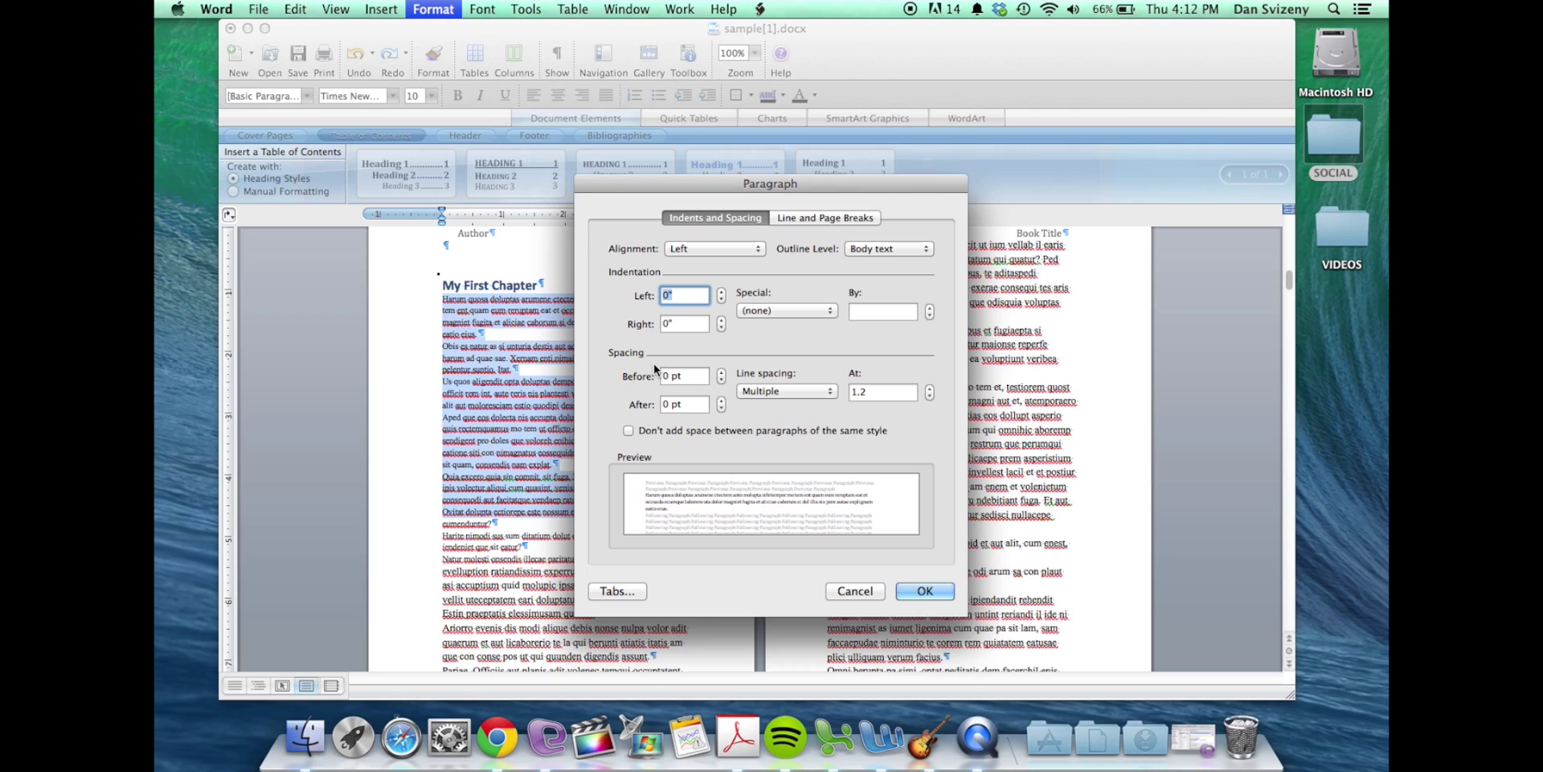
pyautogui.click(828, 392)
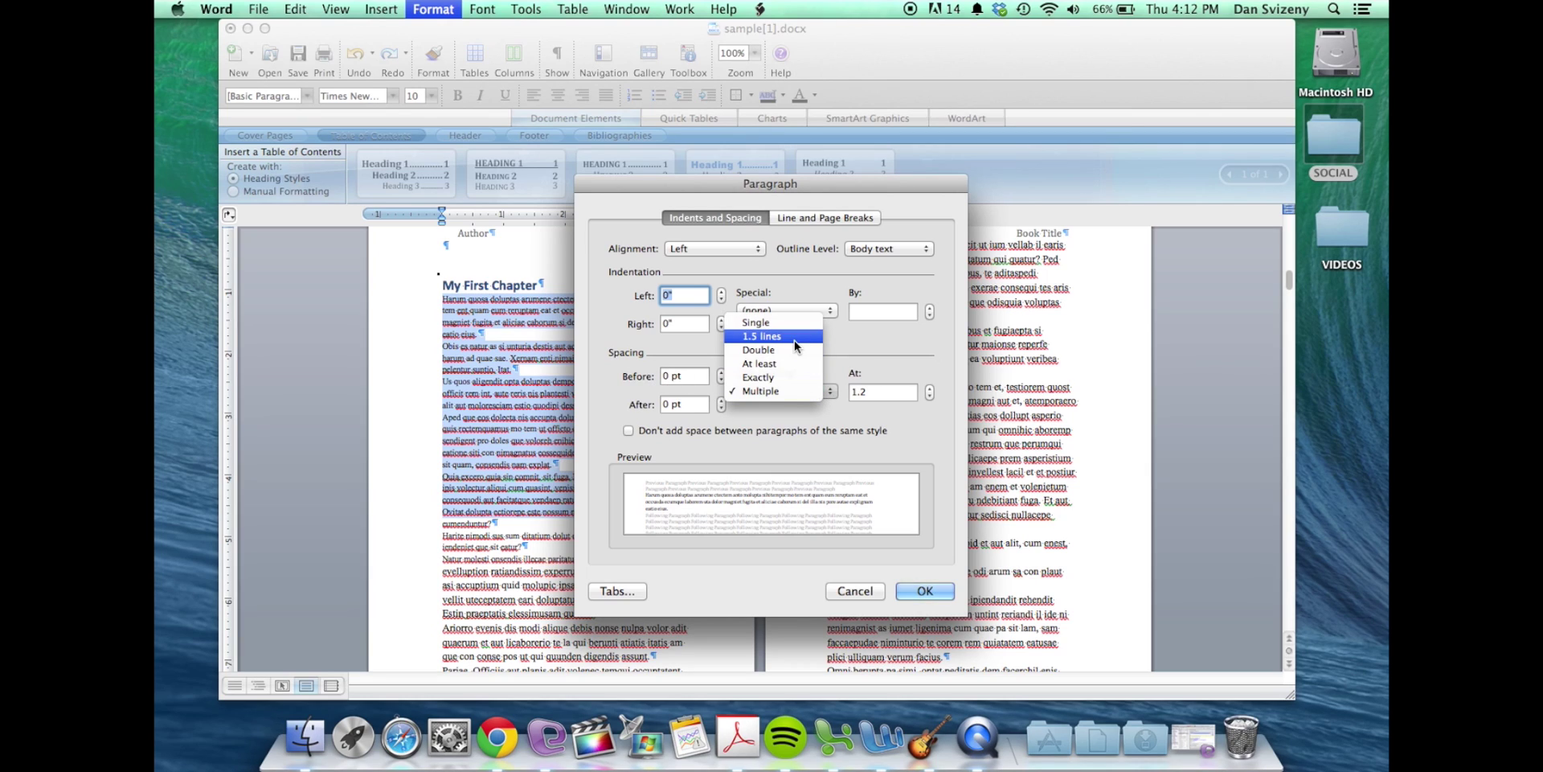
pyautogui.click(783, 323)
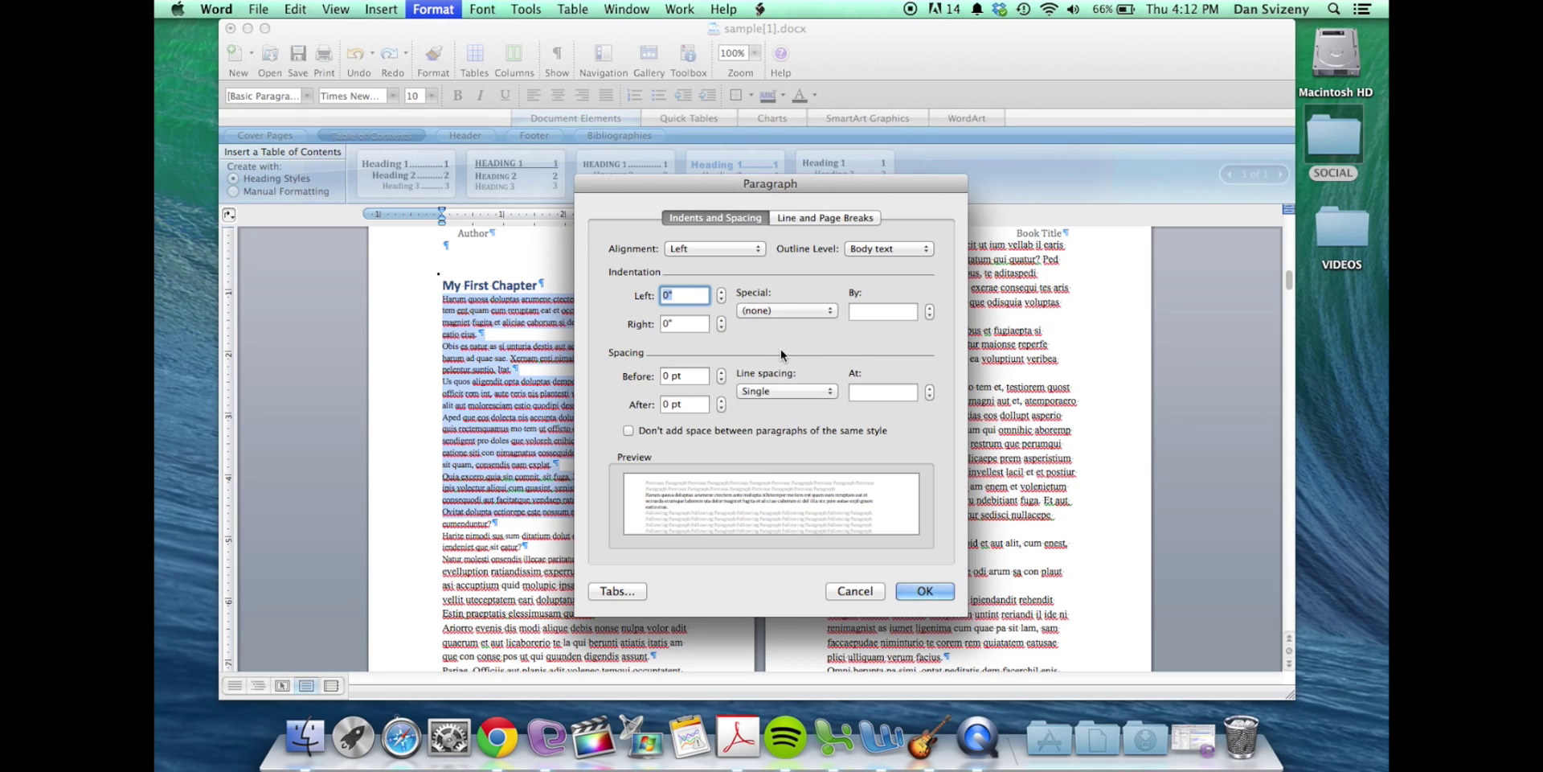
pyautogui.click(796, 392)
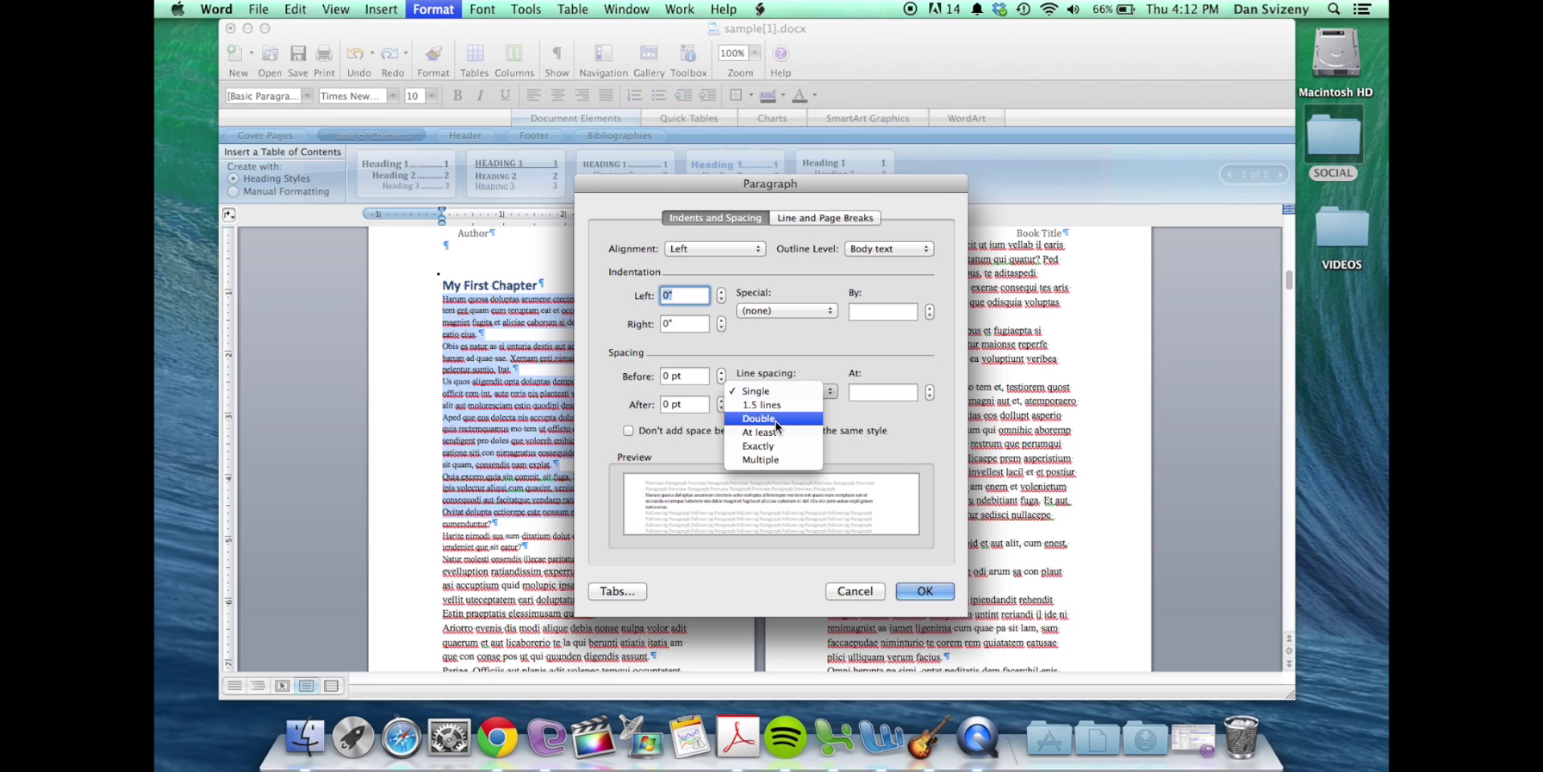
pyautogui.click(777, 419)
pyautogui.click(784, 392)
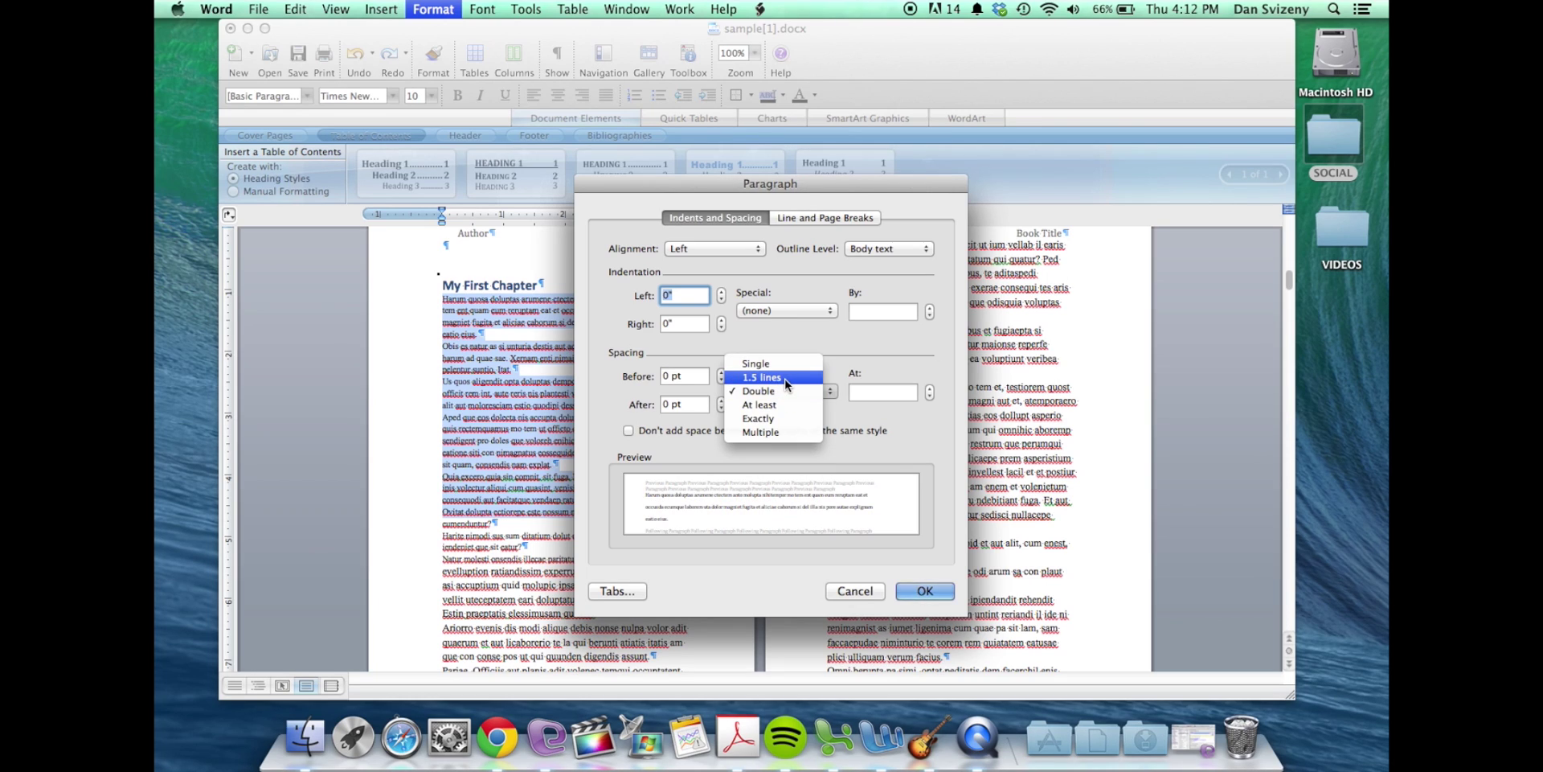
pyautogui.click(785, 379)
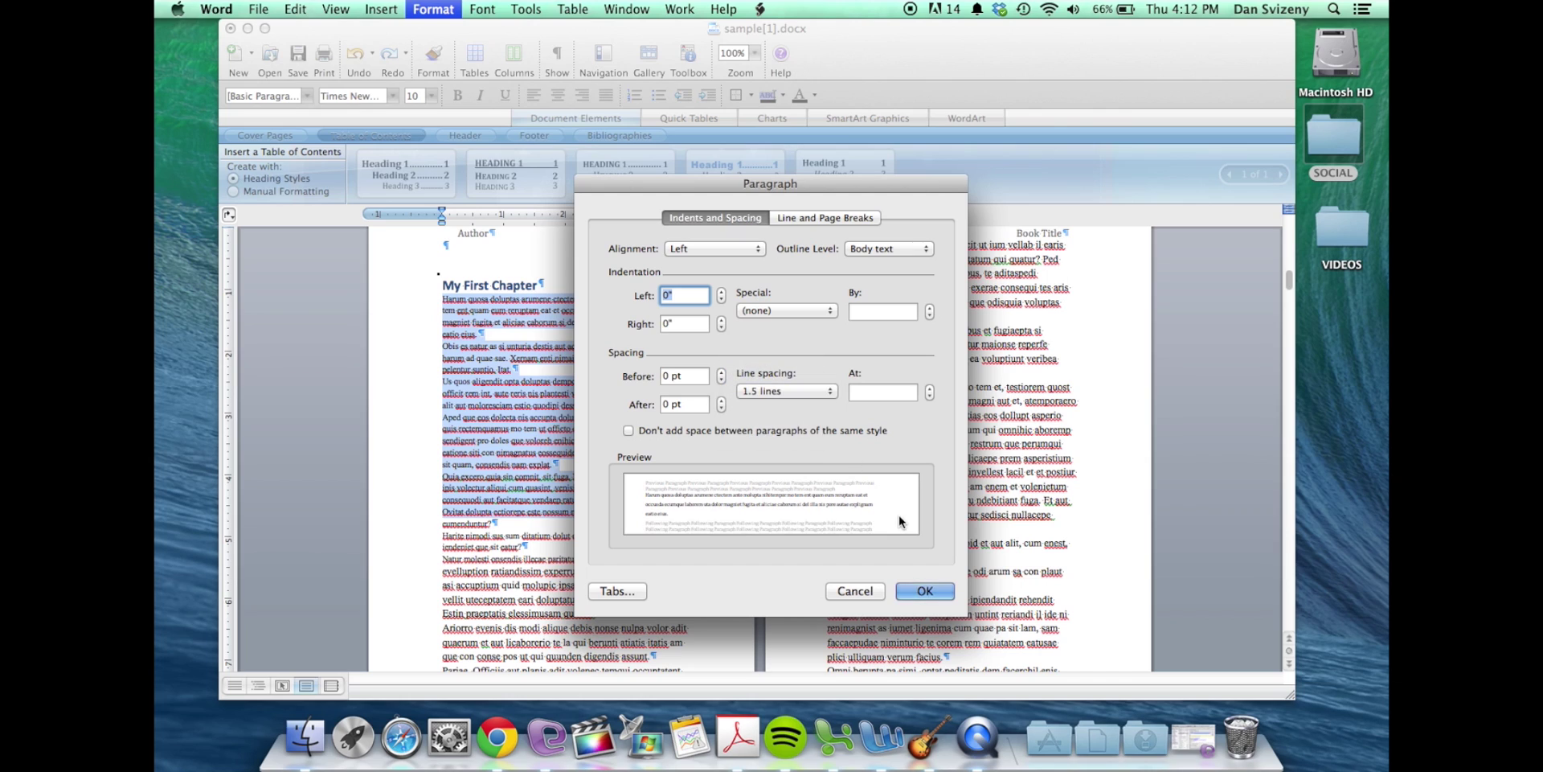
pyautogui.click(921, 592)
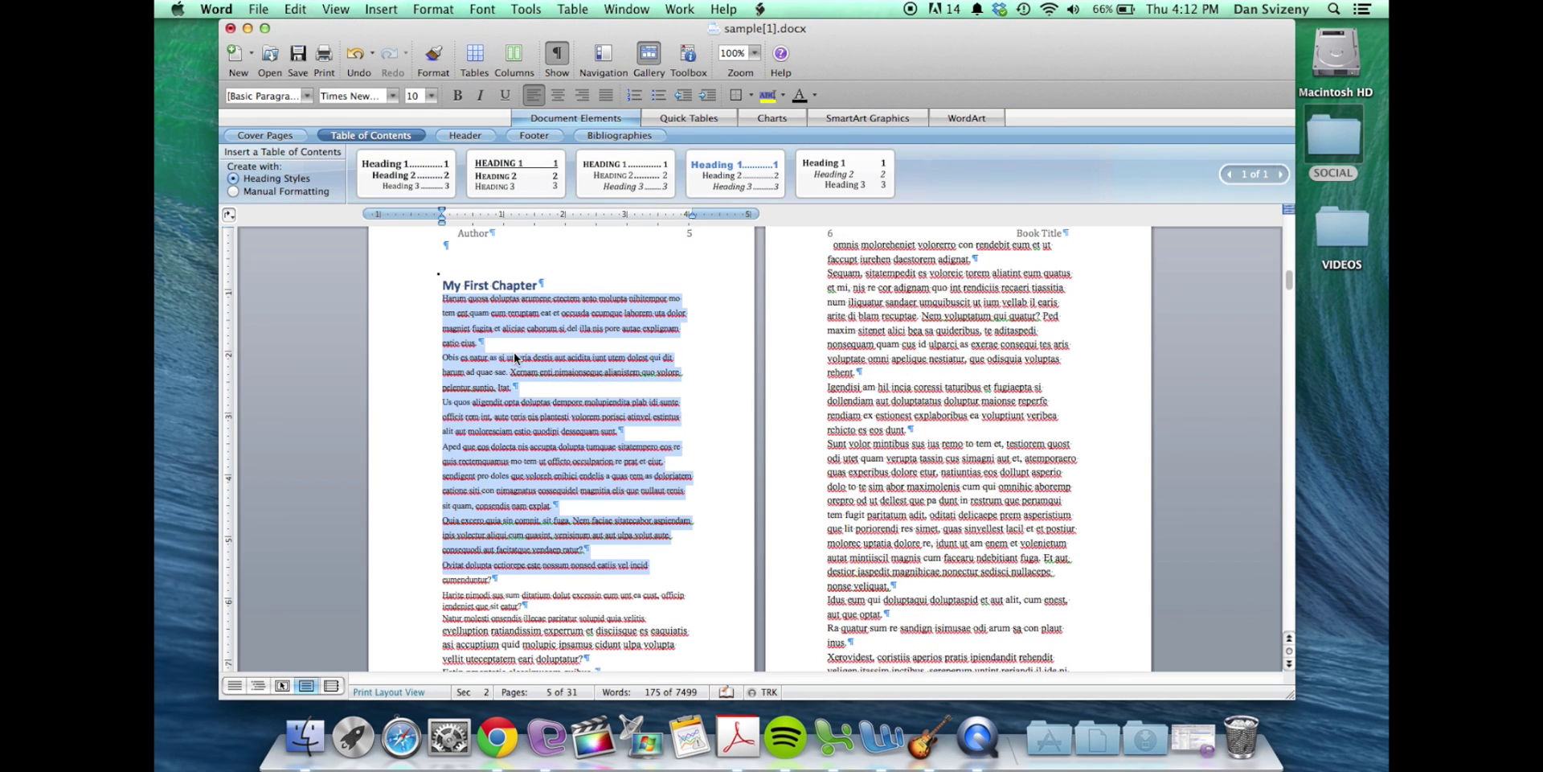
pyautogui.click(576, 424)
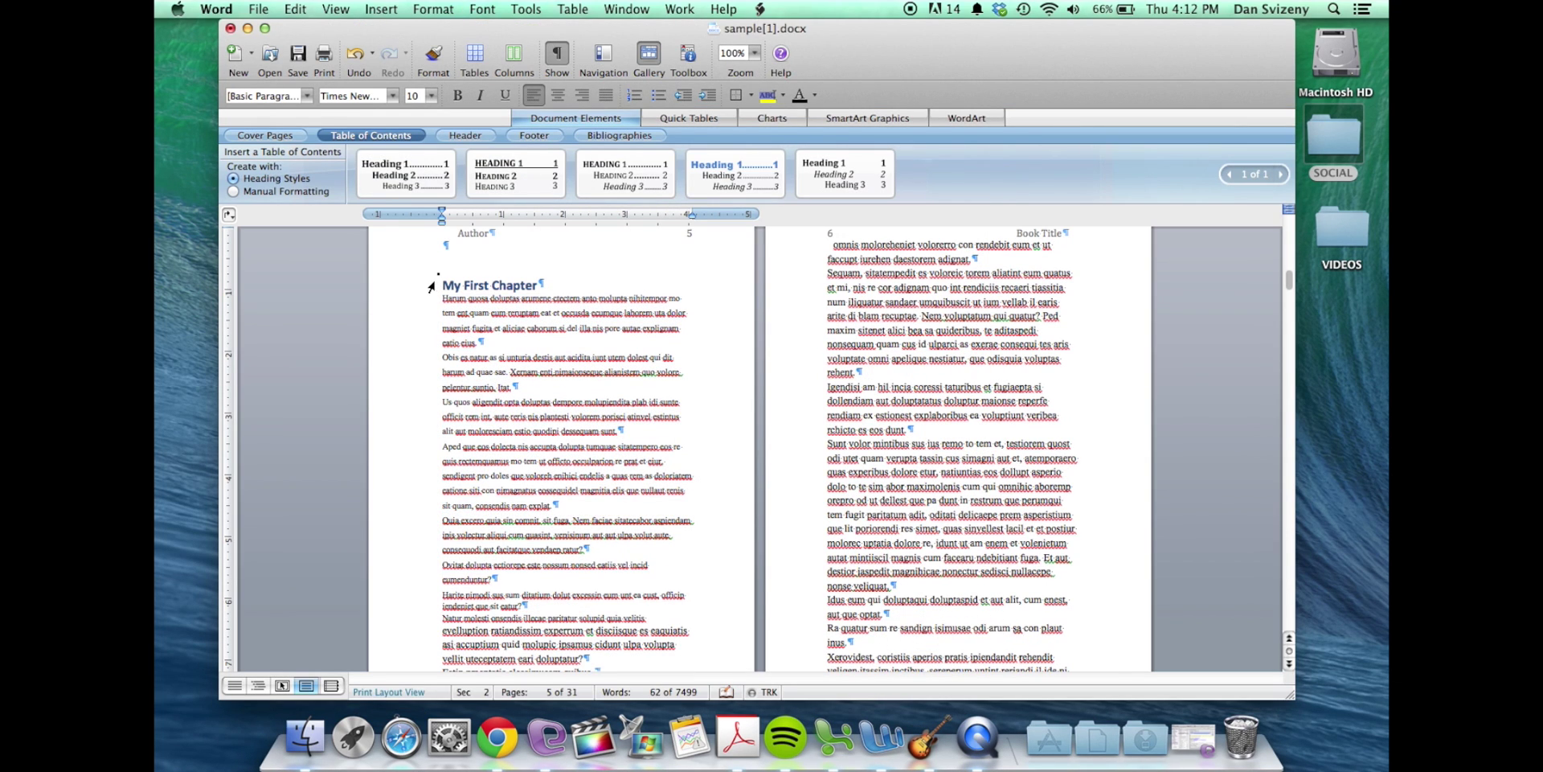
# Step: Justify the opening body paragraphs under the My First Chapter heading
pyautogui.moveTo(443, 301); pyautogui.dragTo(652, 572)
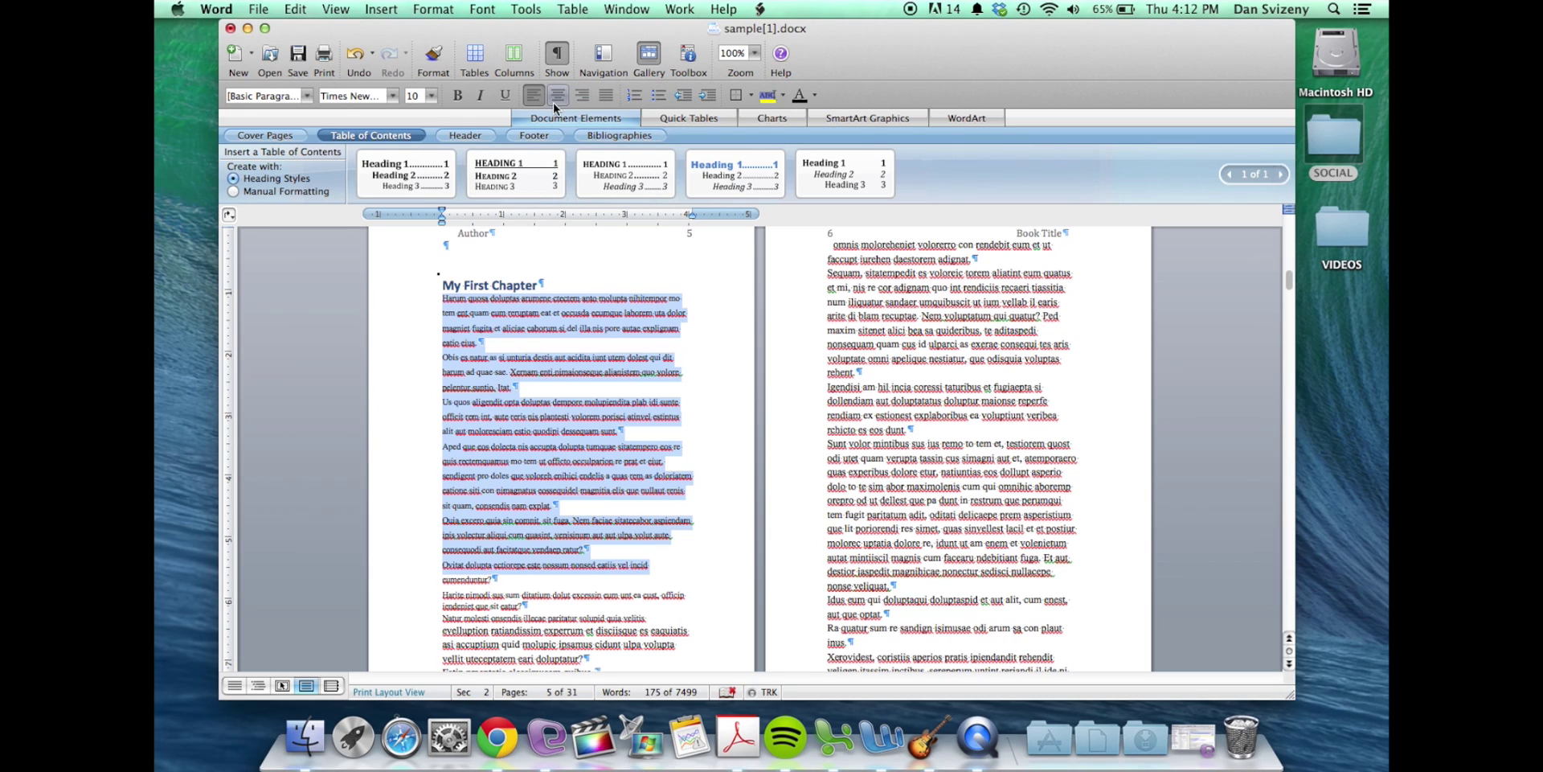
pyautogui.click(611, 104)
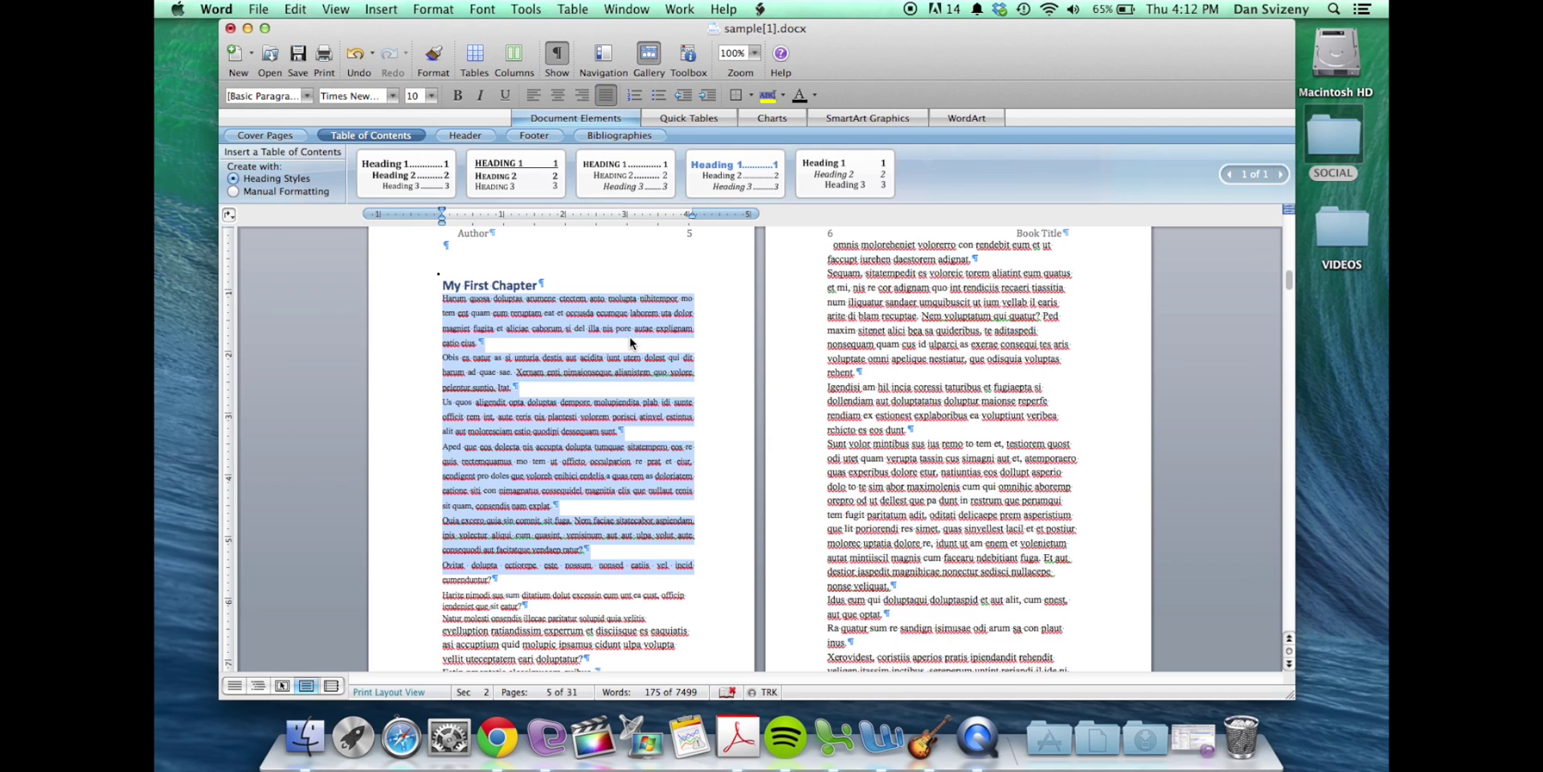